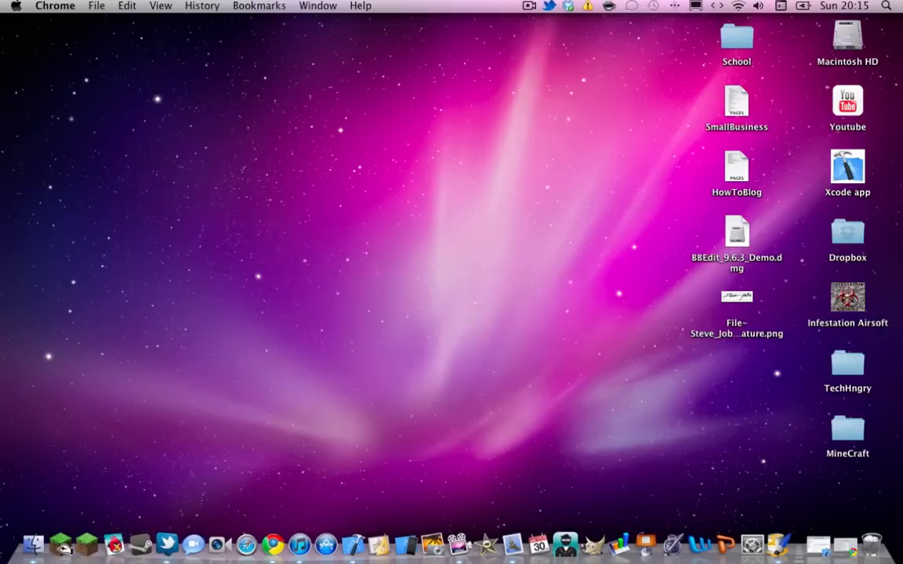
Step: Open Paintbrush, create a new 57 by 57 pixel image and fill the whole canvas with orange
click(774, 529)
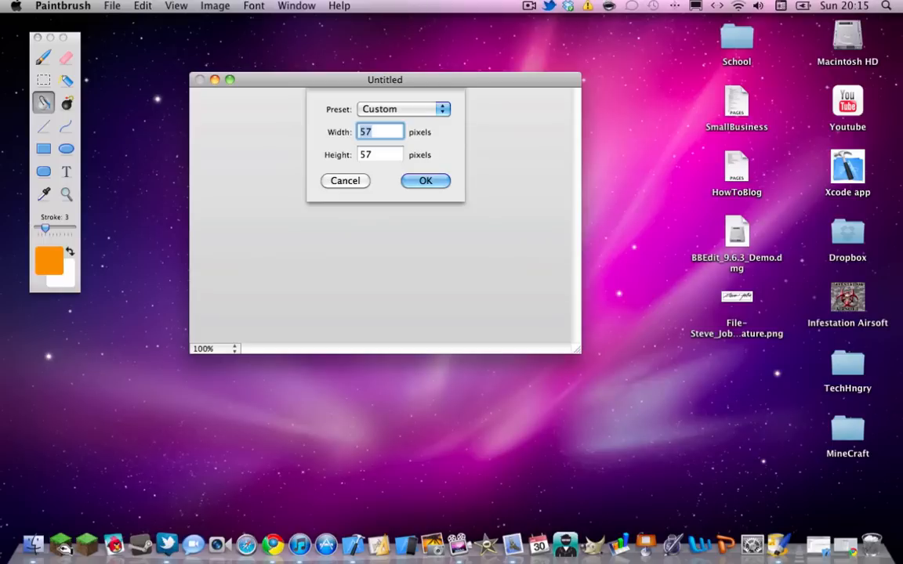
drag(385, 80, 368, 92)
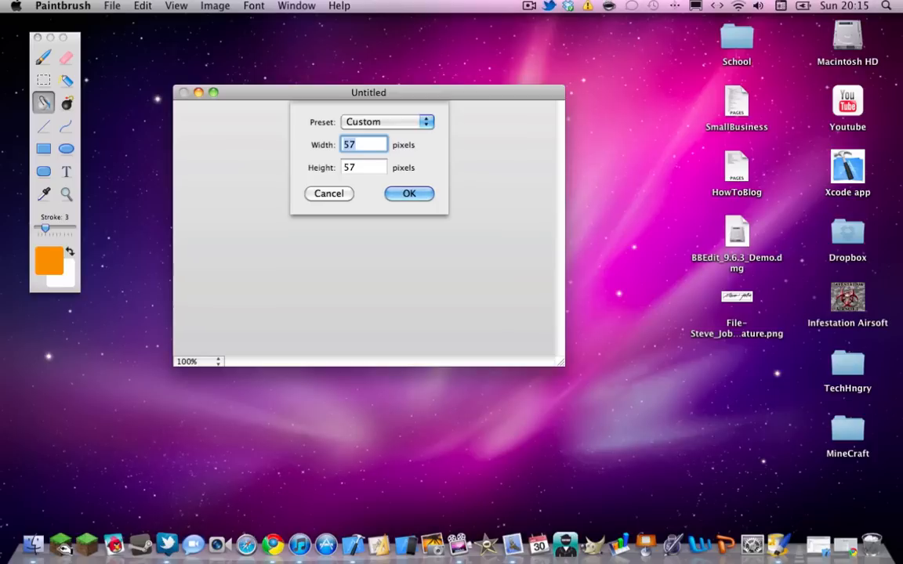
key(Return)
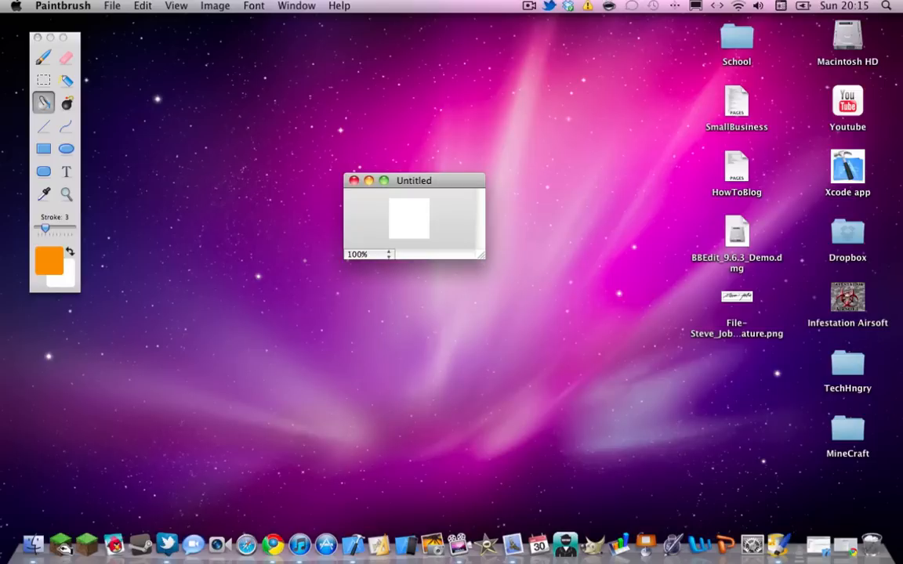
click(409, 219)
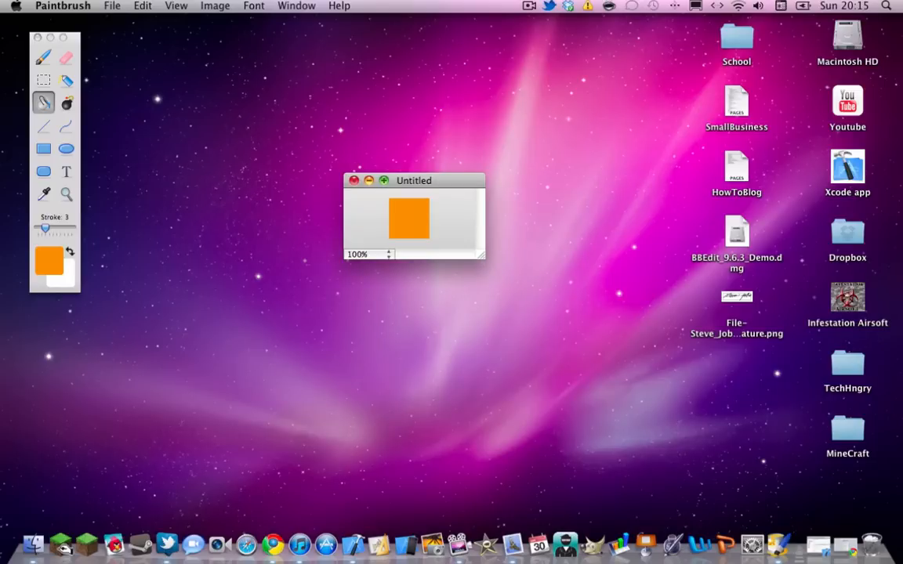
Step: Save the orange image to the Desktop as a PNG named Icon
key(super+w)
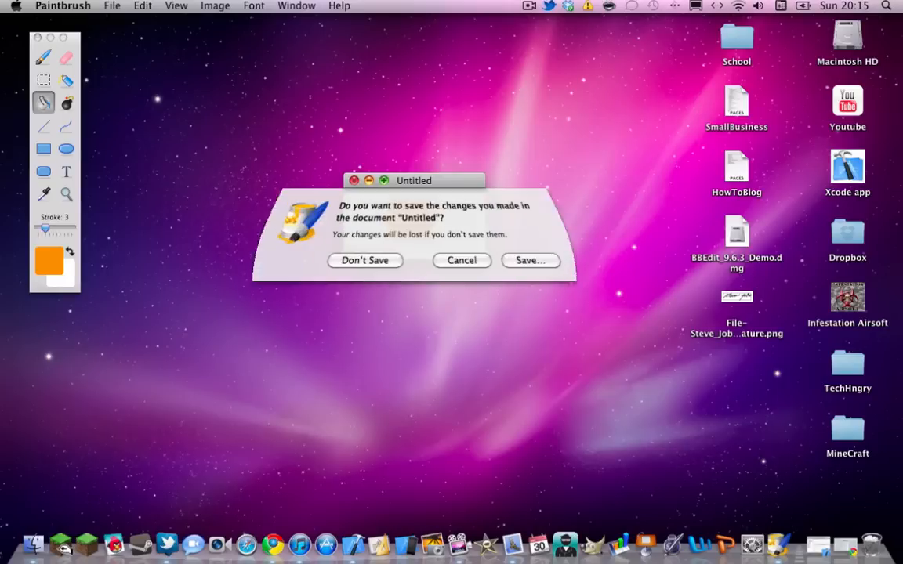
click(462, 260)
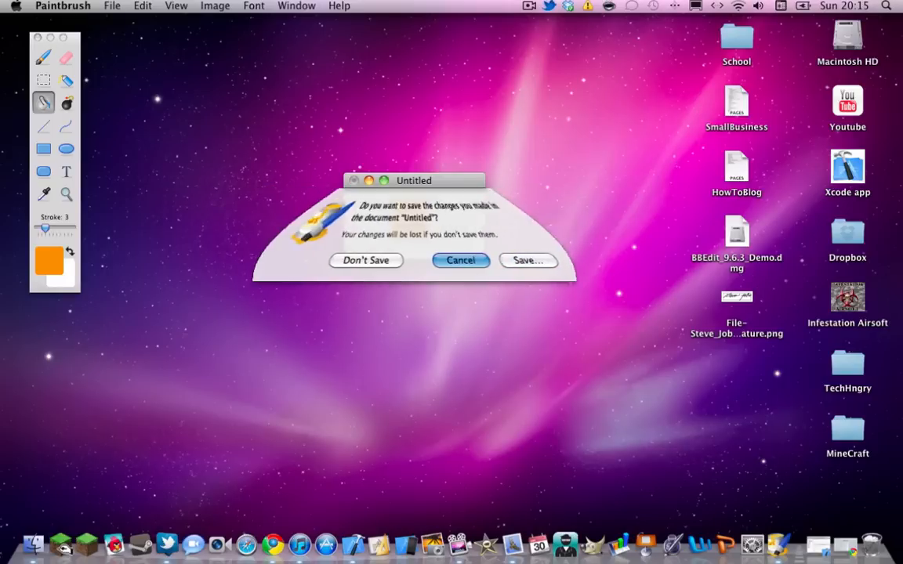
click(142, 5)
mouse_move(113, 5)
click(135, 113)
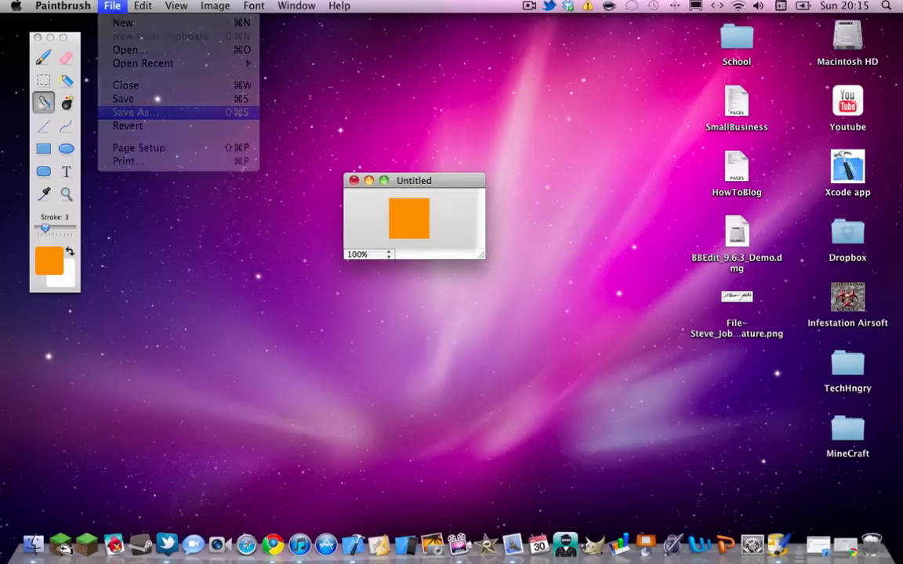
key(BackSpace)
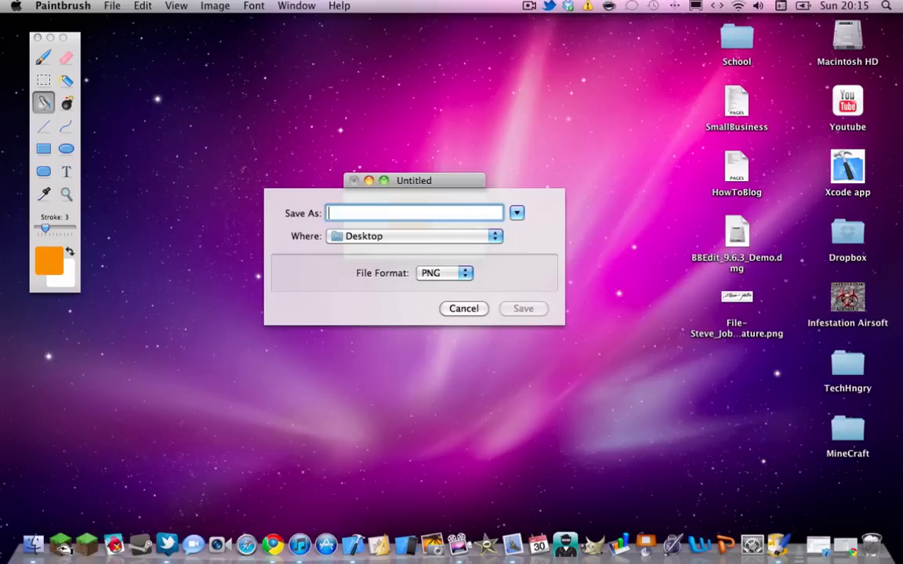
text(Icon)
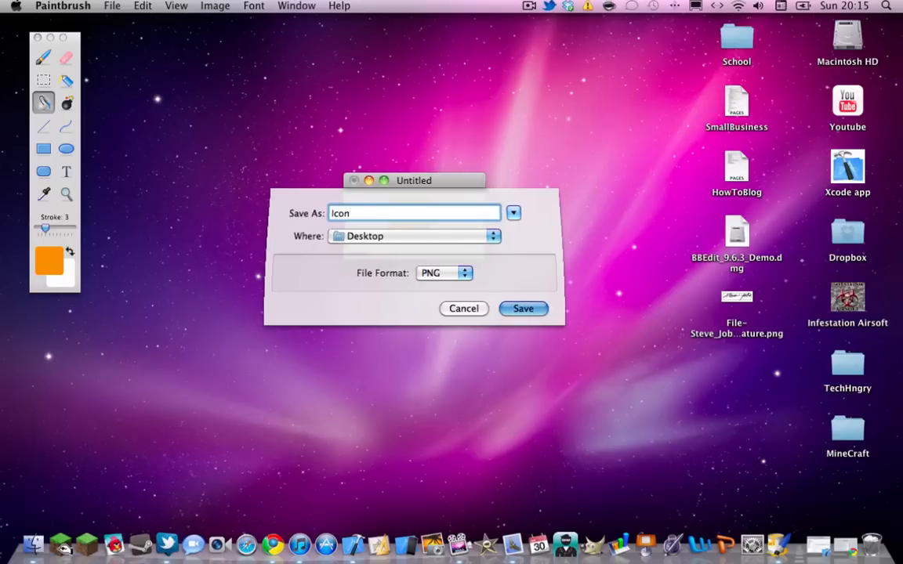
key(Return)
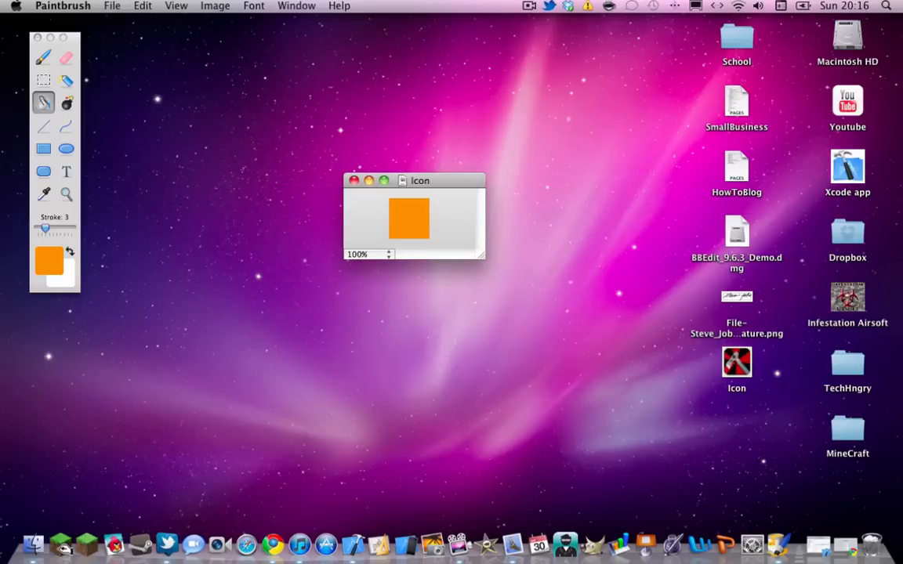
Step: Select the saved Icon file on the desktop and quit Paintbrush
mouse_move(736, 362)
mouse_down()
mouse_move(494, 338)
mouse_move(734, 362)
mouse_up()
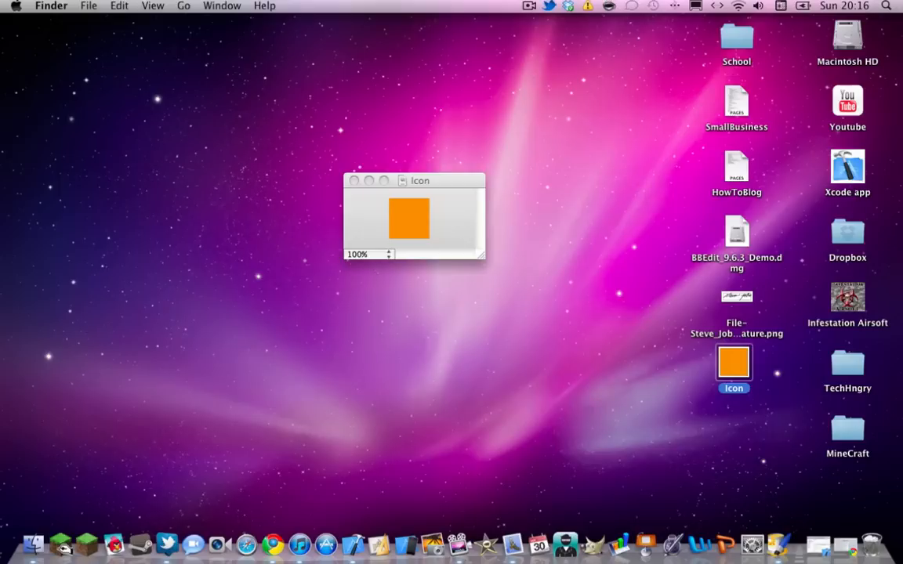
click(427, 182)
key(super+q)
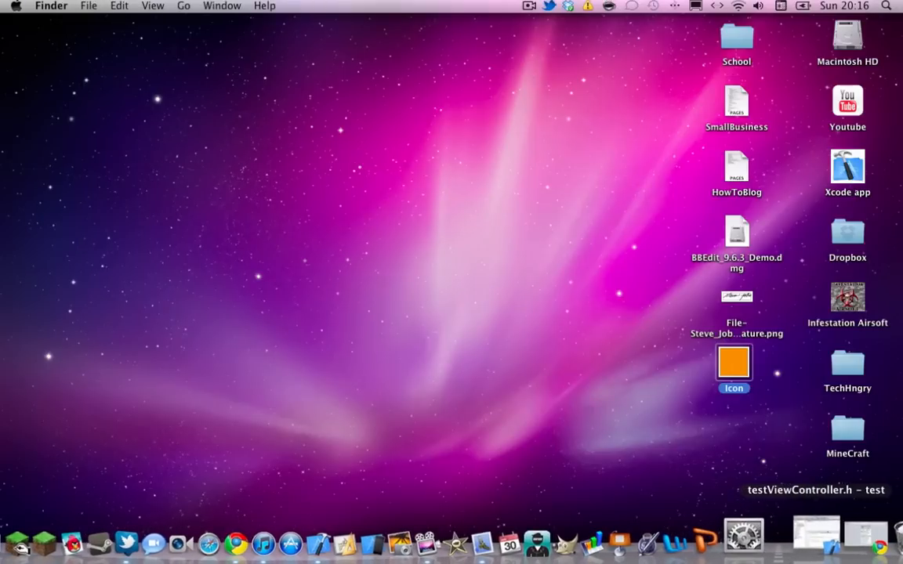
Step: Switch to the test project in Xcode and add the desktop's Icon file to Resources, copying it into the project folder
click(816, 535)
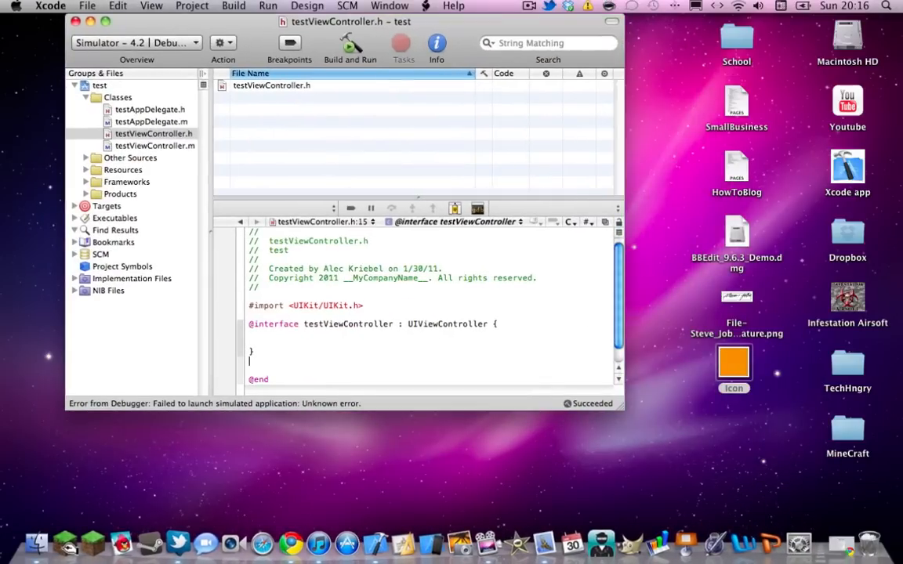
drag(733, 363, 122, 170)
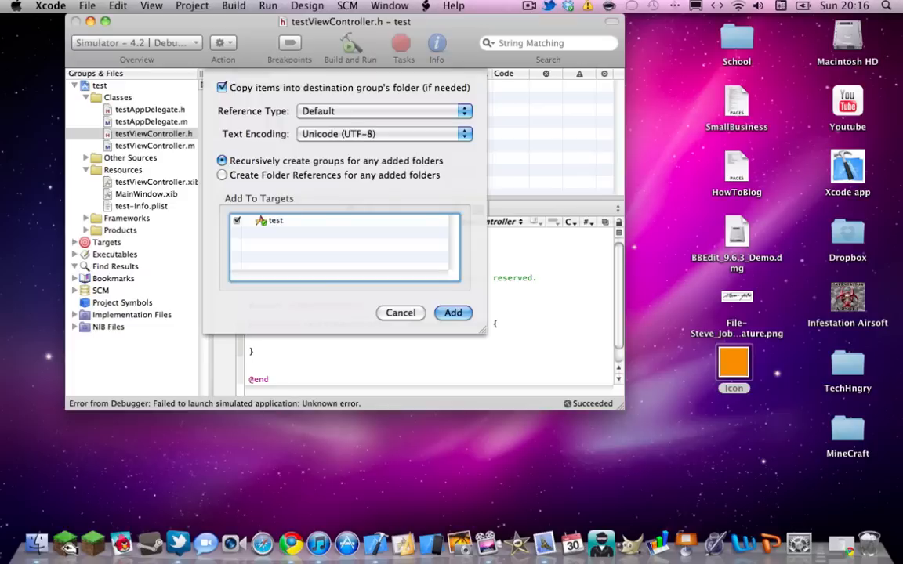
key(Return)
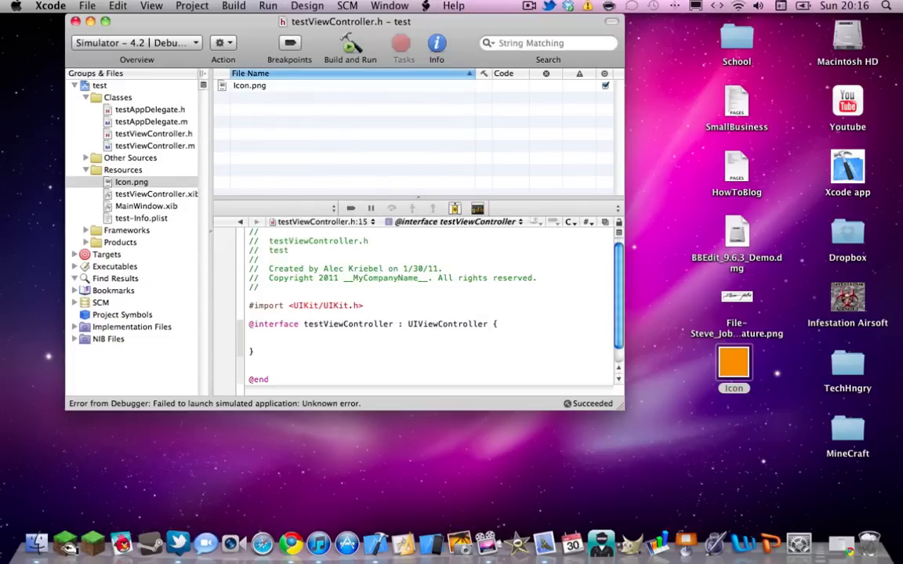
Step: Set the Icon file value in test-Info.plist to Icon.png
click(141, 219)
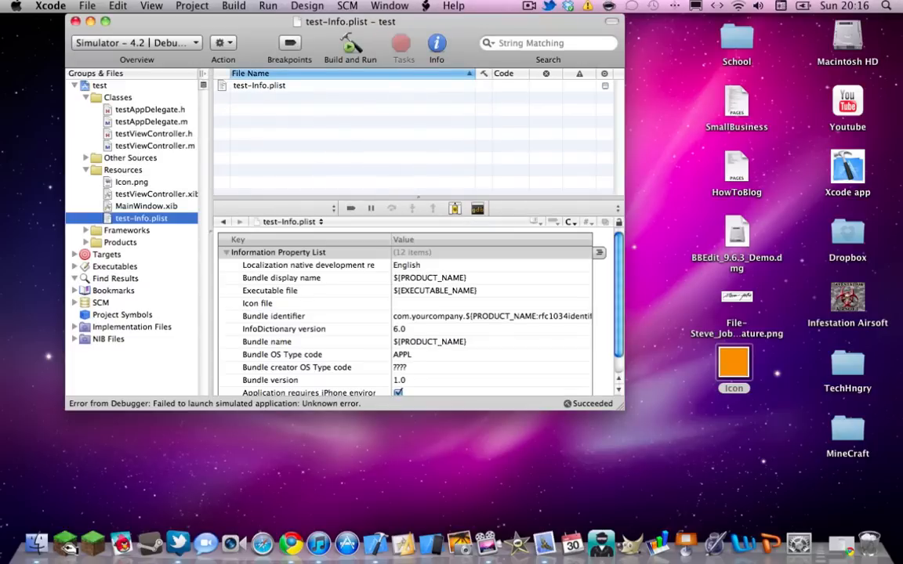
scroll(405, 314, down, 2)
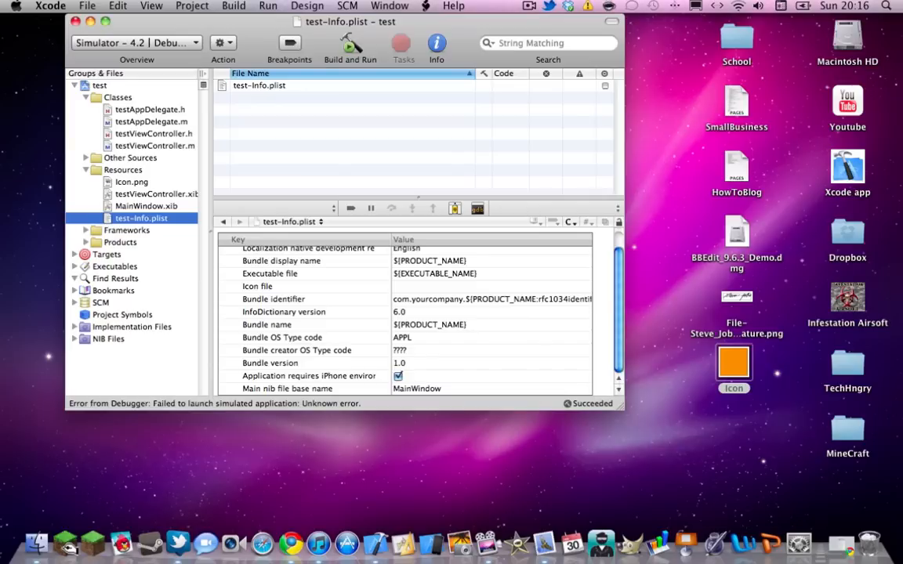
click(408, 299)
double_click(413, 287)
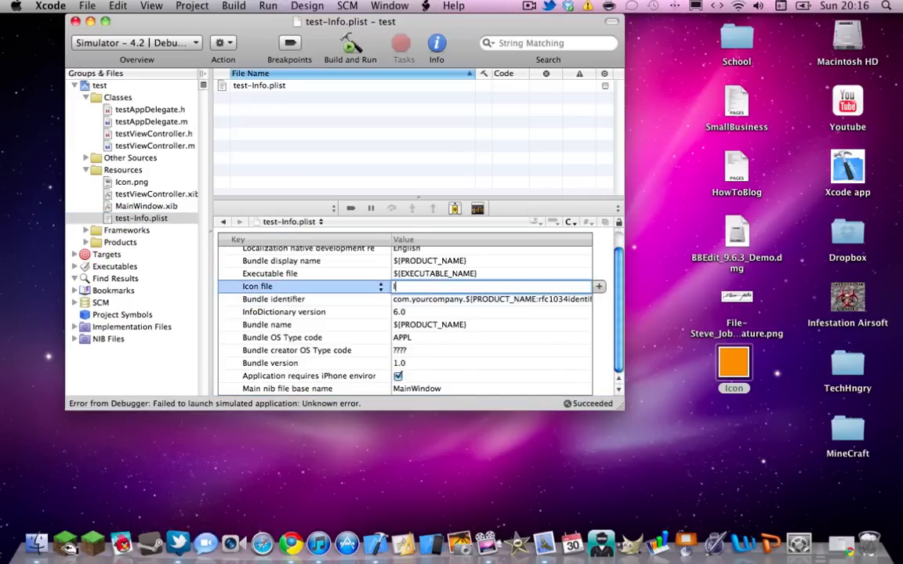
text(Icon.png)
Step: Build and run the project in the iOS Simulator, and launch the test app from the home screen's Folder
key(super+r)
key(Return)
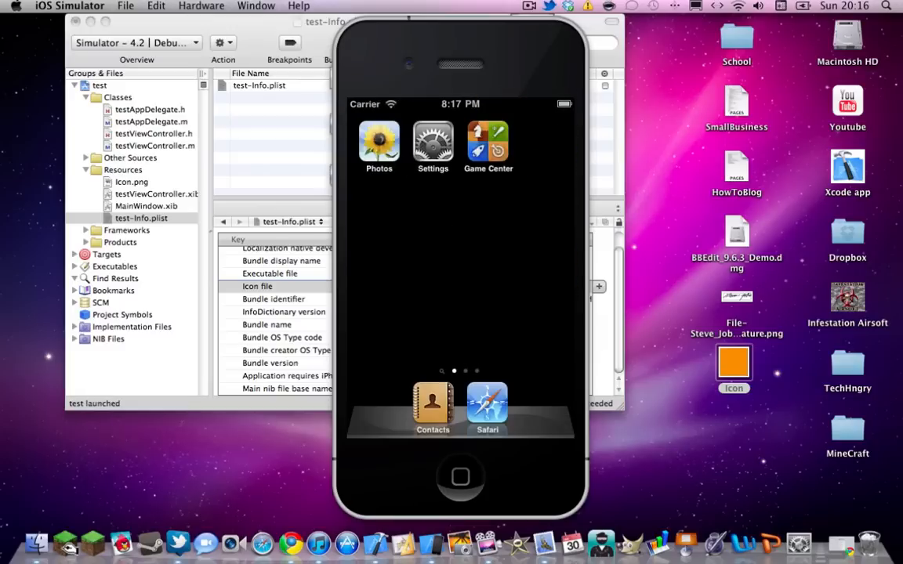
drag(525, 314, 407, 314)
drag(525, 313, 408, 313)
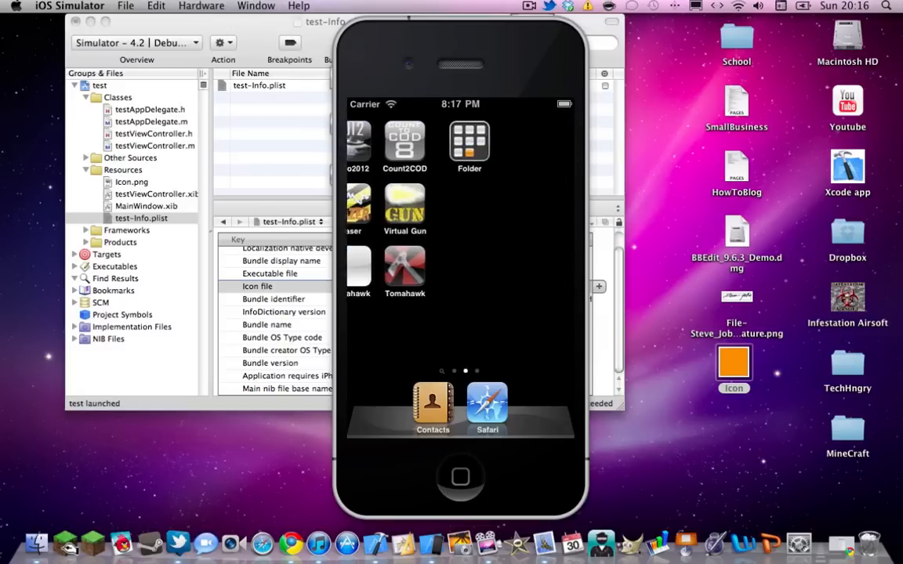
click(379, 143)
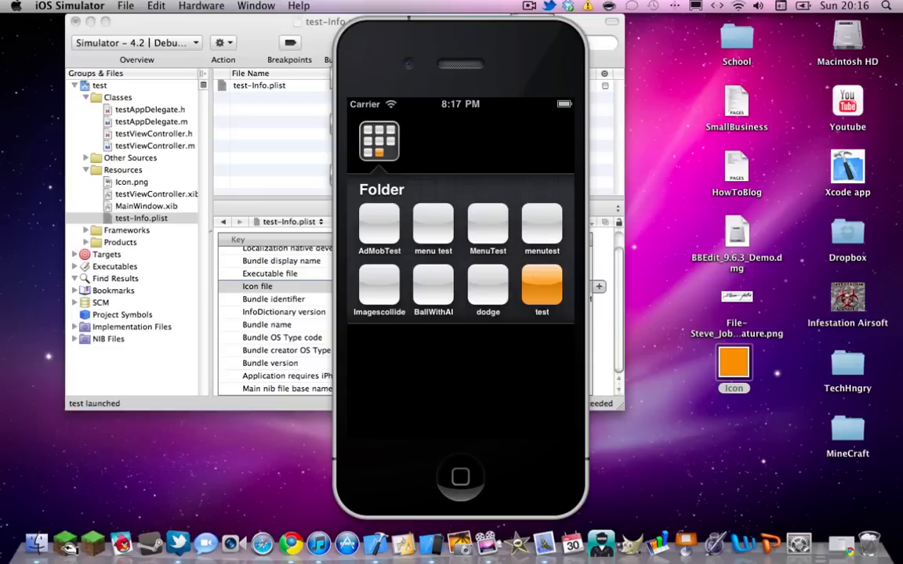
click(541, 284)
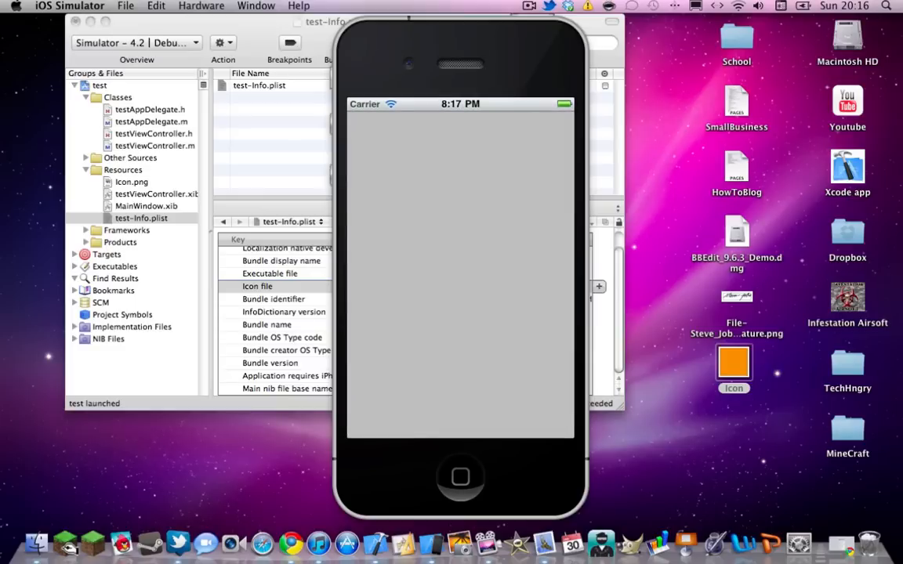
Step: Move the test app's icon out of Folder onto the simulator's home screen, and quit the simulator
click(460, 476)
click(542, 284)
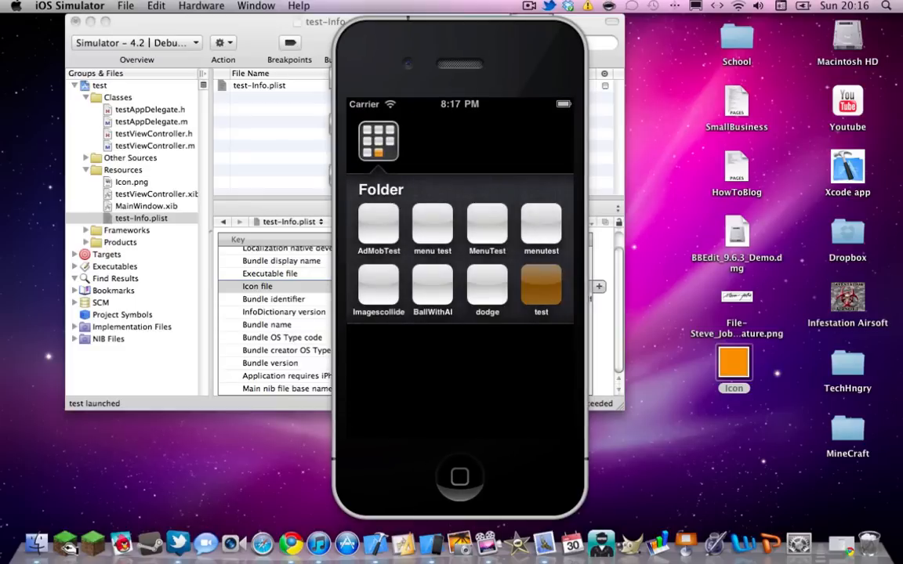
drag(541, 284, 432, 141)
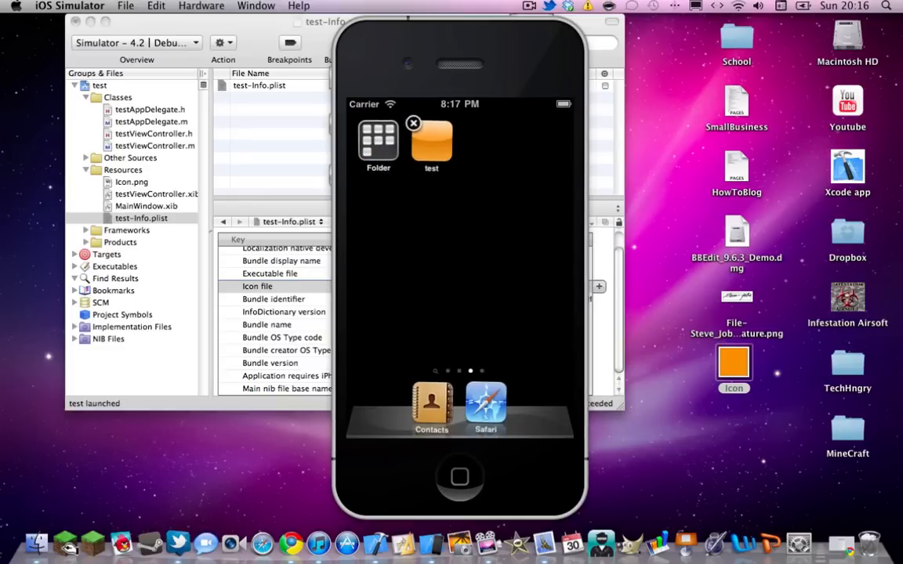
click(460, 477)
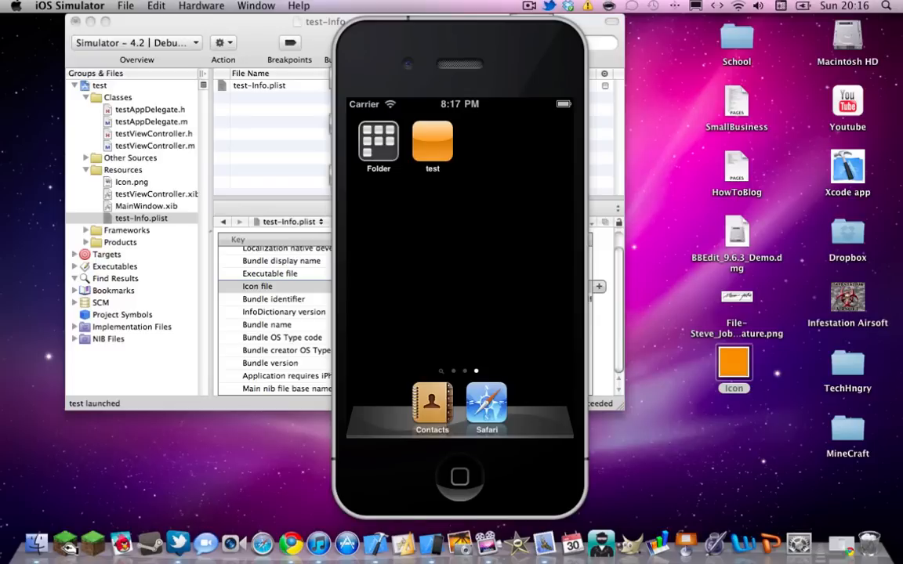
key(super+q)
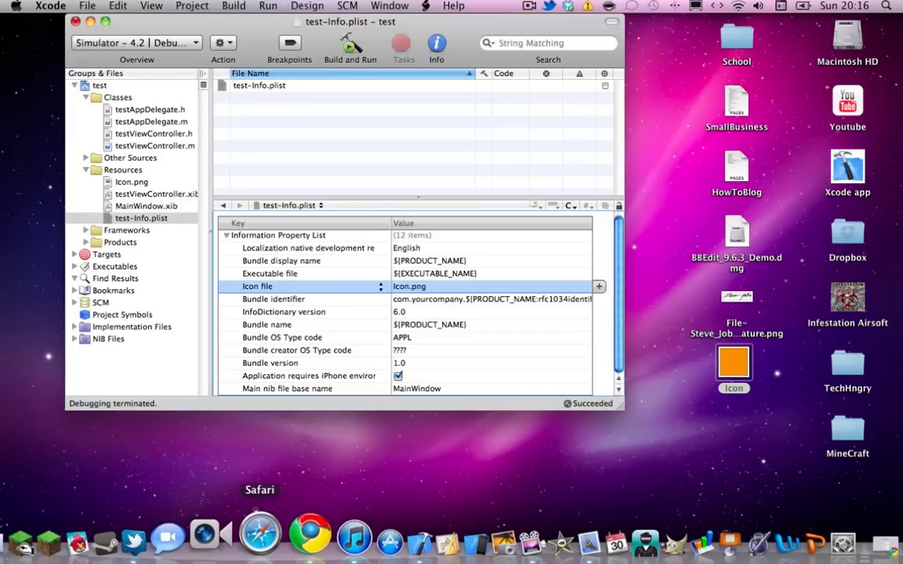
Step: Switch to Chrome and open the bookmarked Roundedge icon-polishing page in a new tab
click(296, 536)
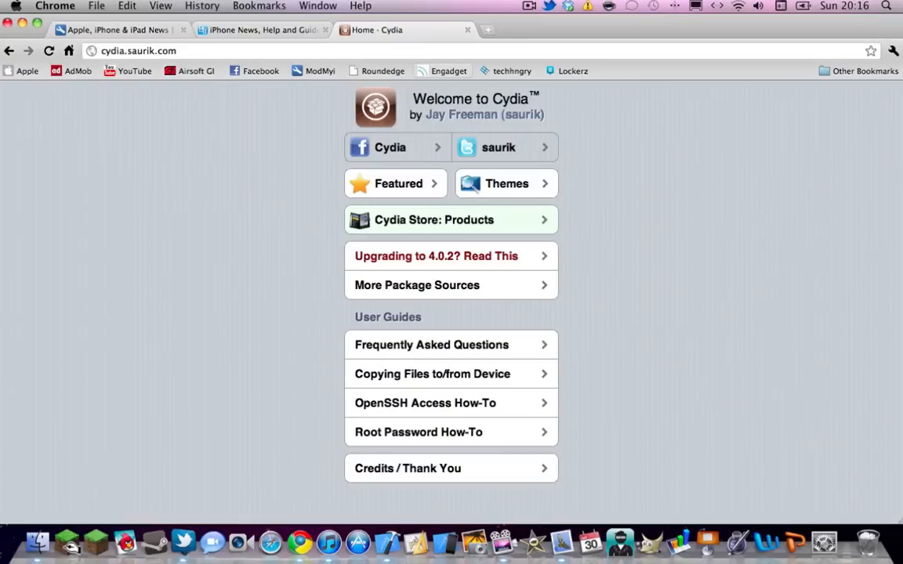
key(super+t)
click(376, 72)
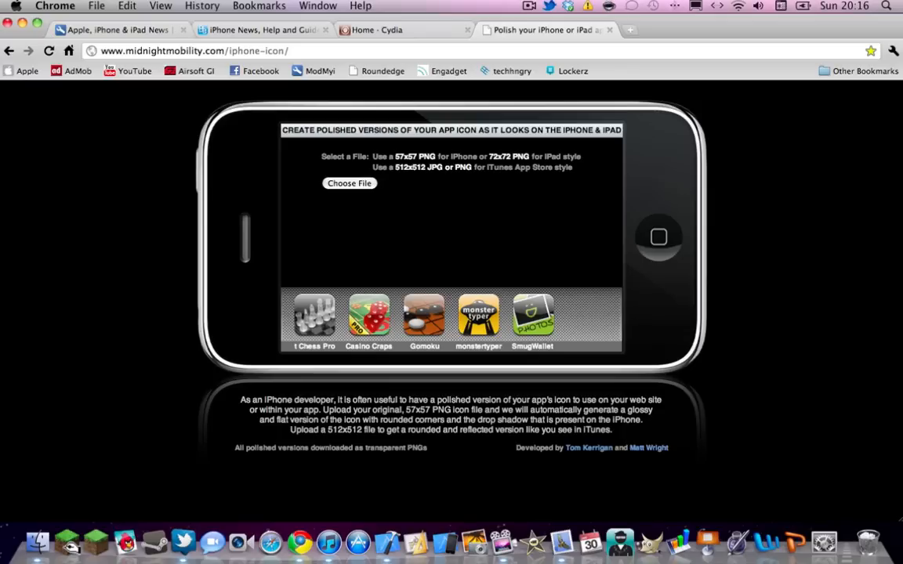
Step: Upload the orange Icon file from the Desktop to the icon polisher and download its flat version
click(350, 183)
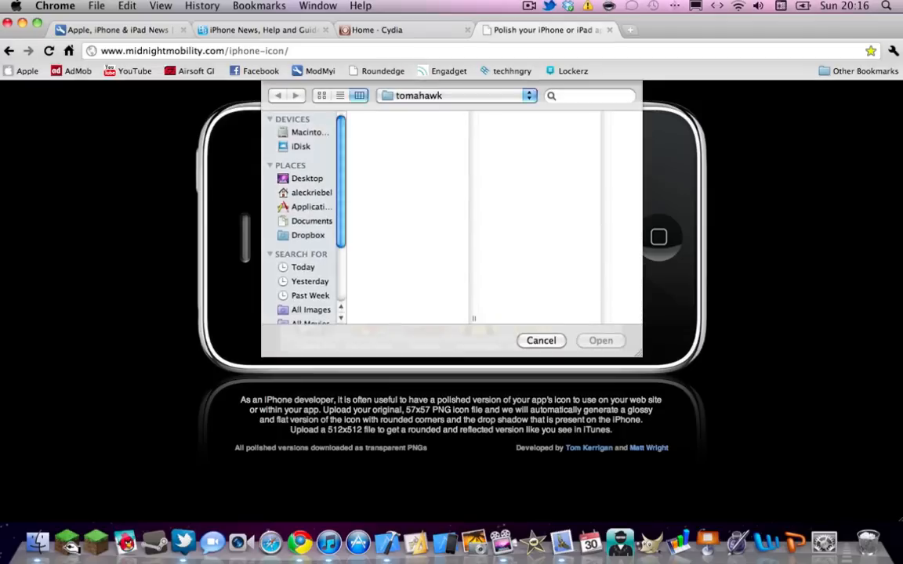
scroll(412, 219, down, 5)
scroll(411, 219, up, 5)
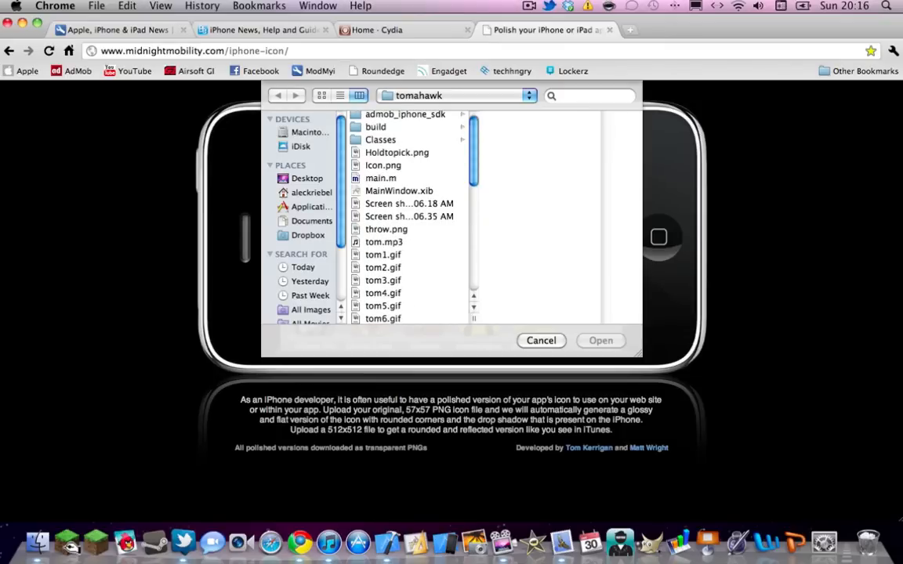
click(383, 165)
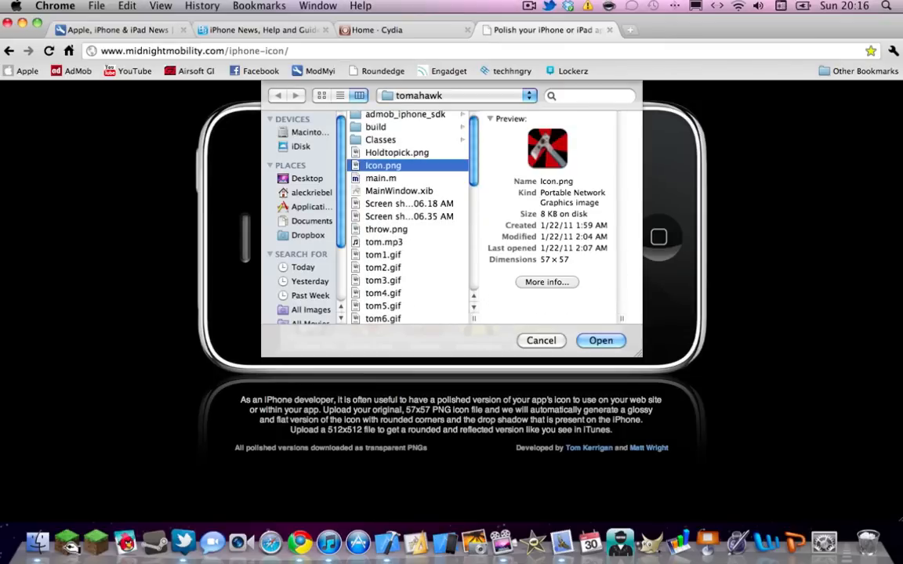
scroll(411, 220, down, 5)
click(307, 179)
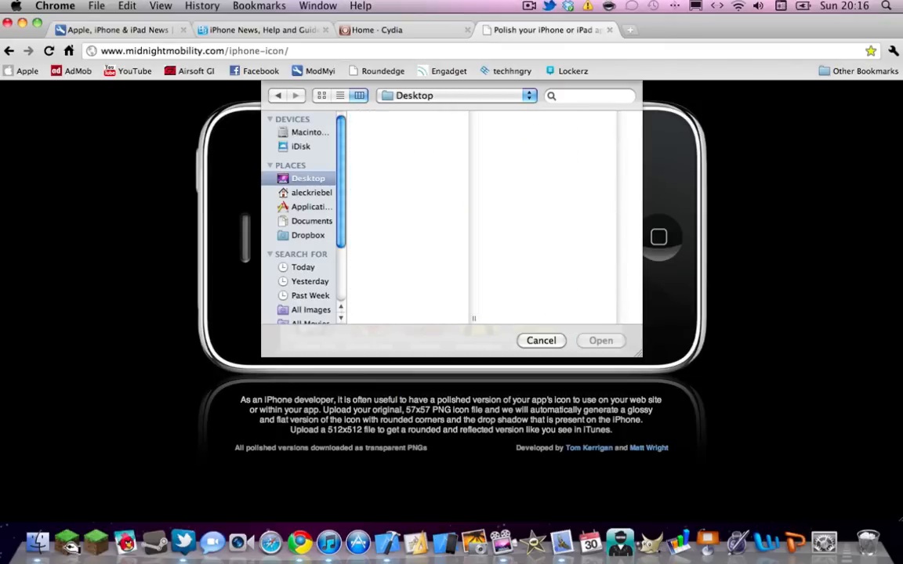
click(384, 168)
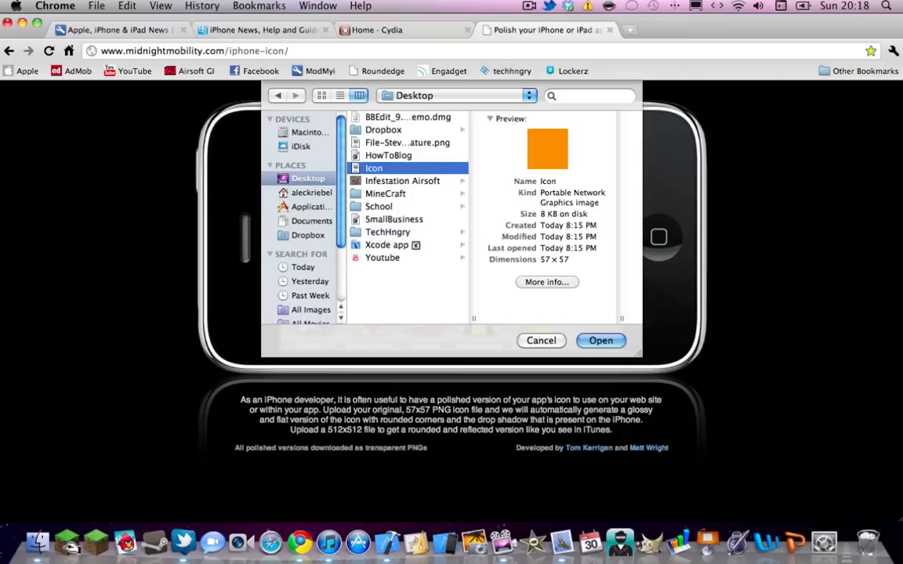
key(Return)
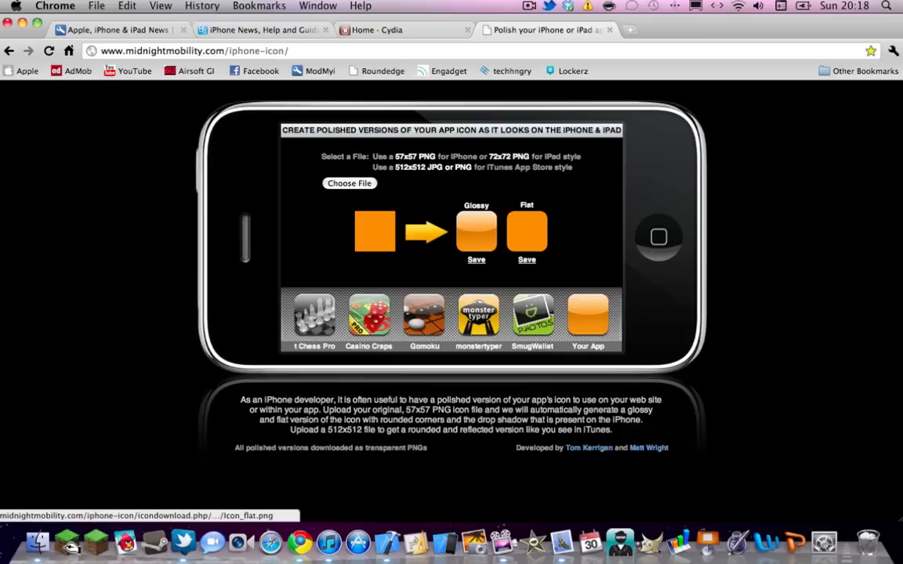
click(527, 259)
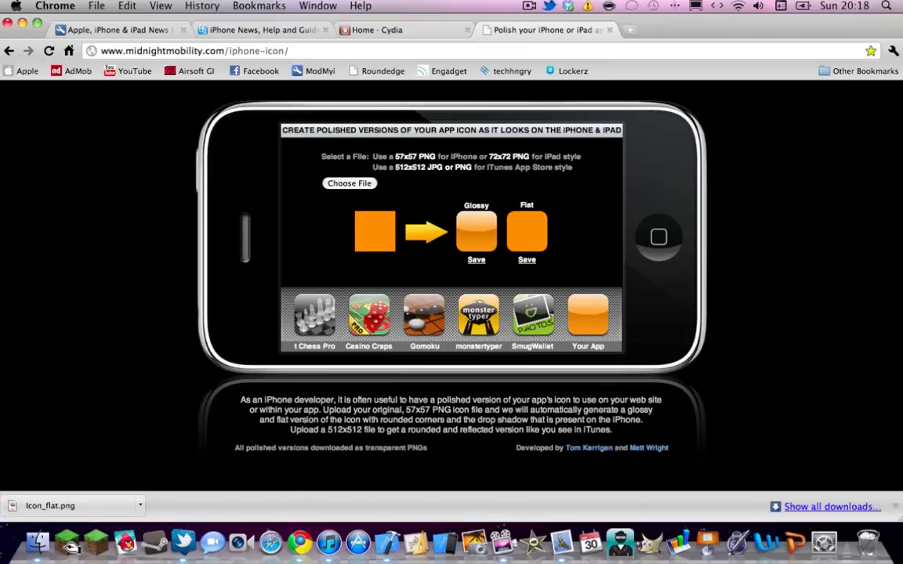
Step: Return to the Desktop and move the original square Icon file to the Trash
key(ctrl+Right)
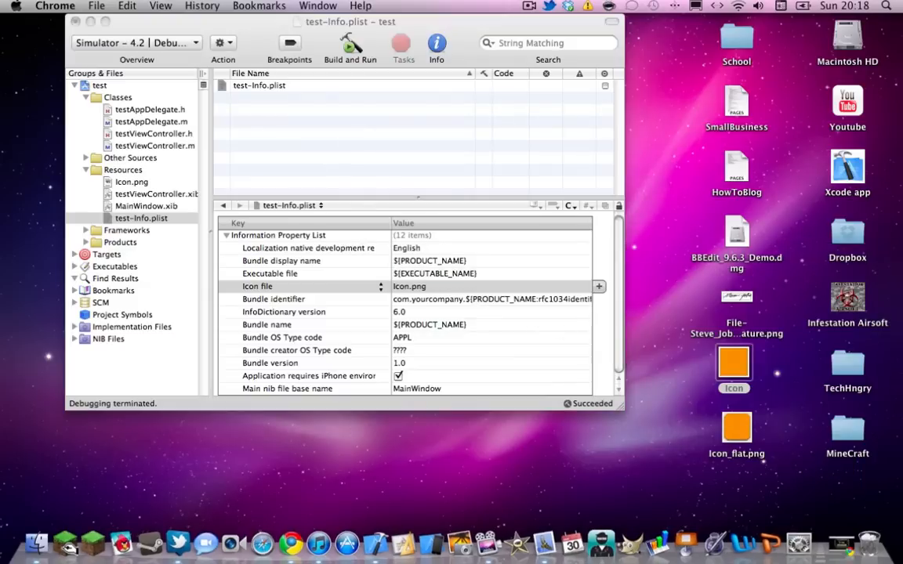
click(737, 428)
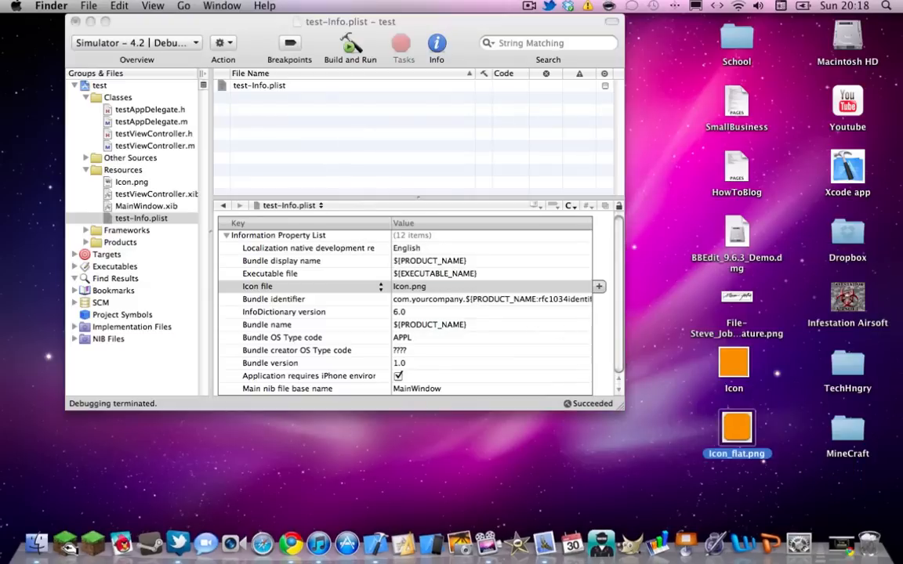
click(734, 363)
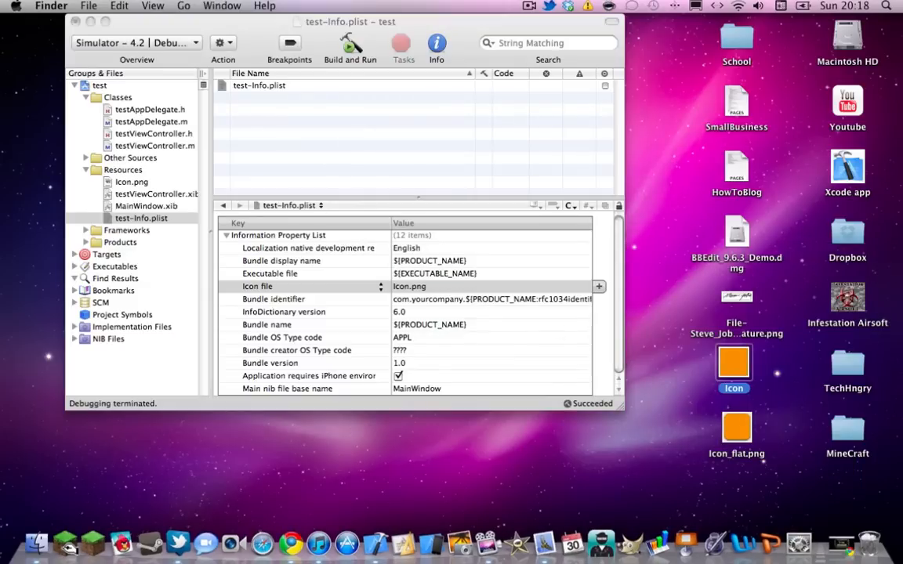
drag(734, 364, 840, 541)
key(super+BackSpace)
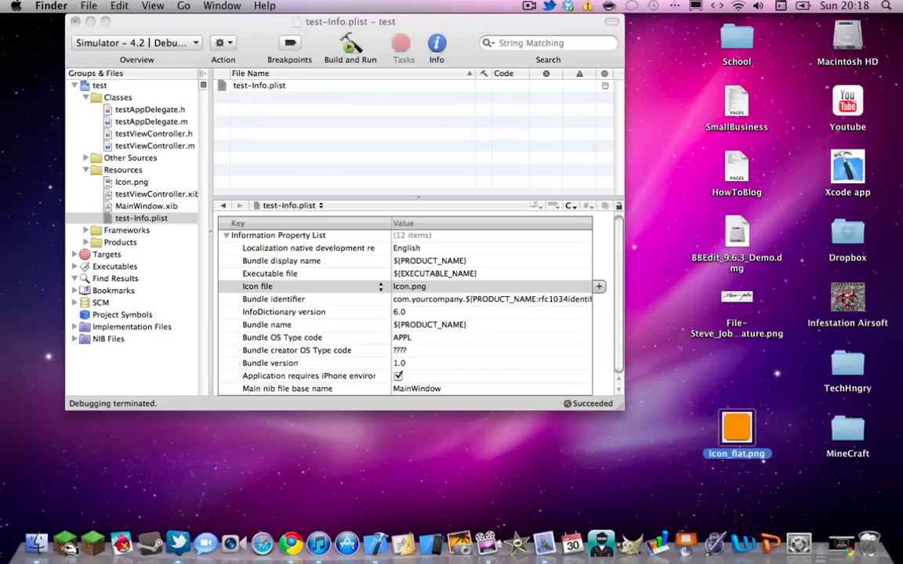
Step: Open Icon_flat.png in Preview and turn off proportional scaling in its size adjustment settings
key(super+o)
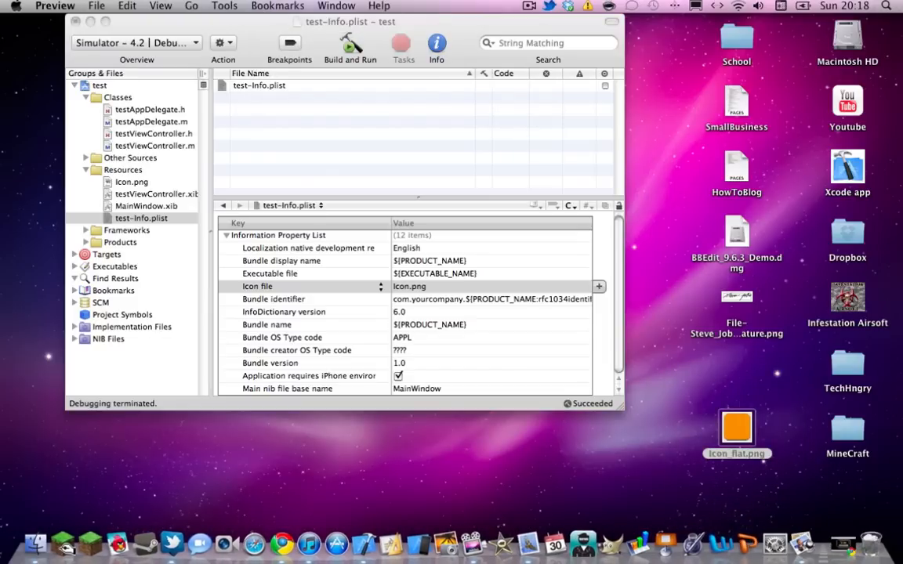
drag(90, 25, 228, 27)
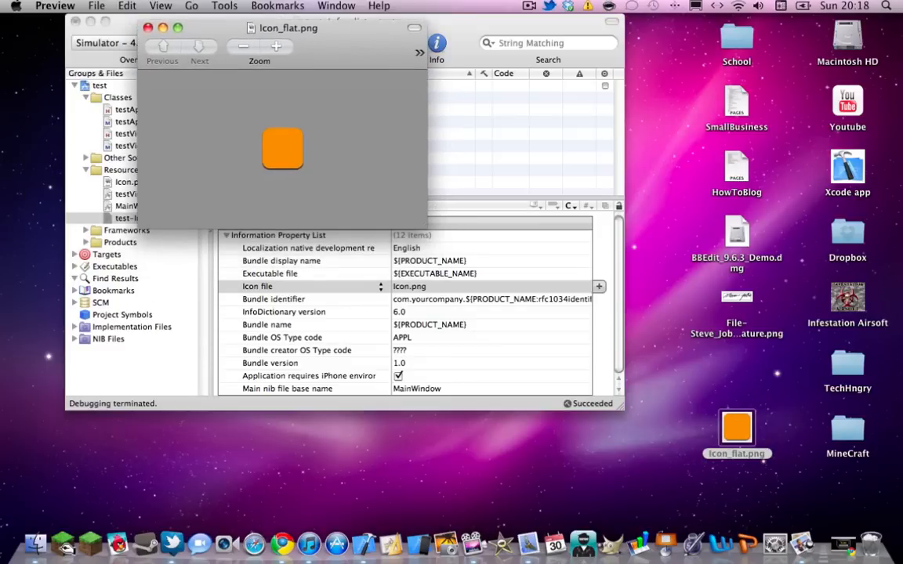
click(224, 6)
click(251, 71)
click(231, 140)
click(220, 203)
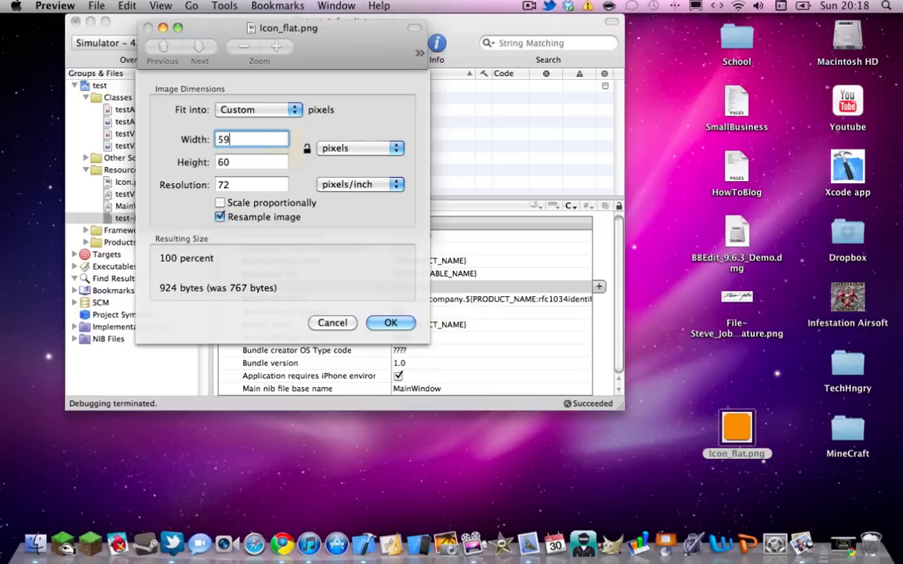
Step: Resize the image to a width and height of 57 pixels, and close it with the changes saved
key(BackSpace)
text(57)
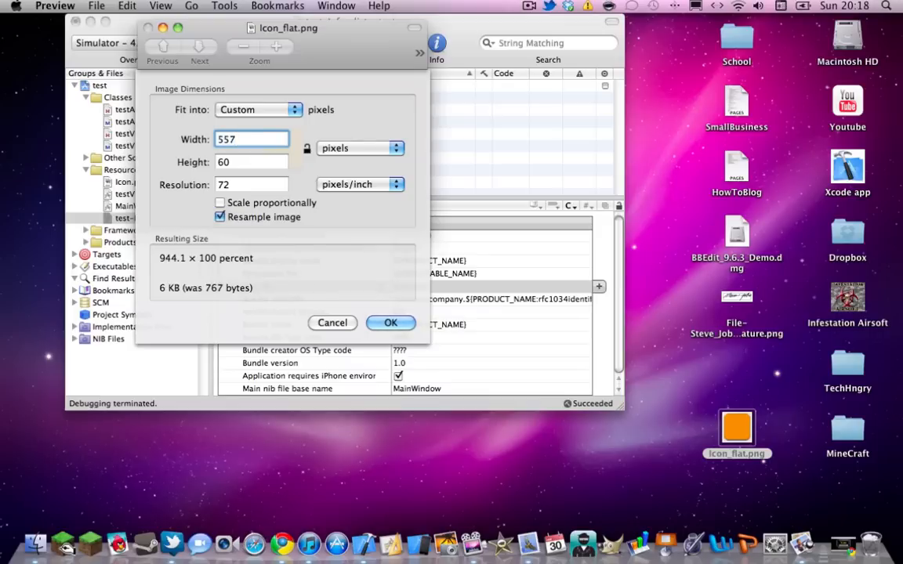
text(57)
key(Tab)
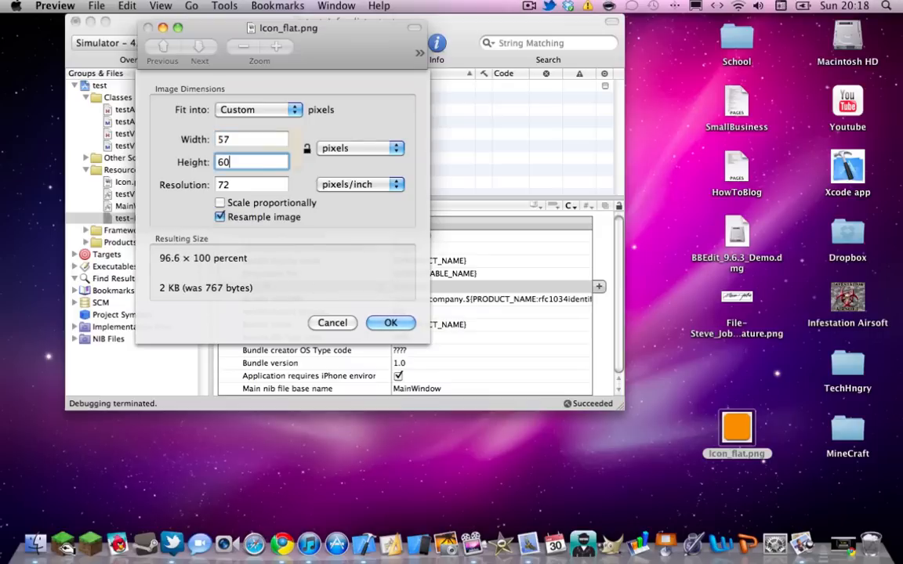
text(57)
key(Return)
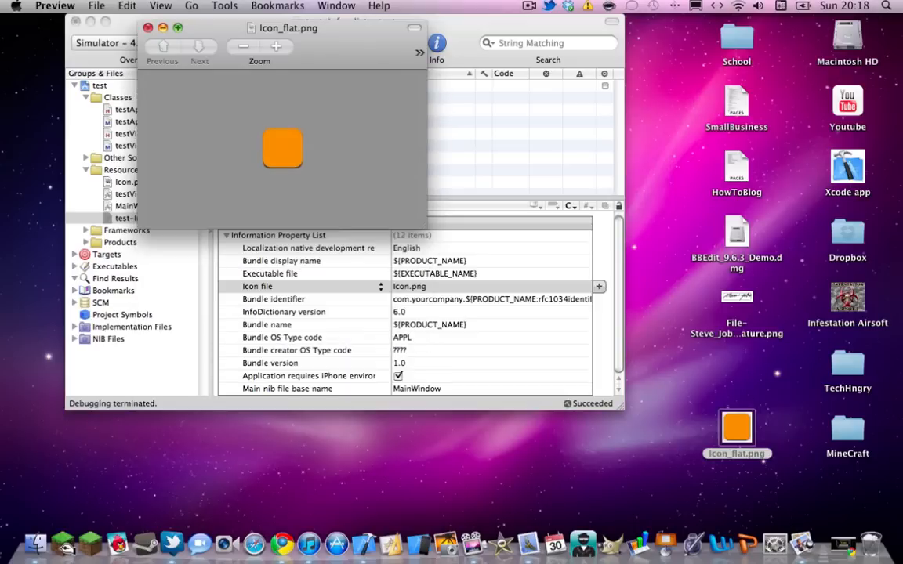
key(super+w)
key(Return)
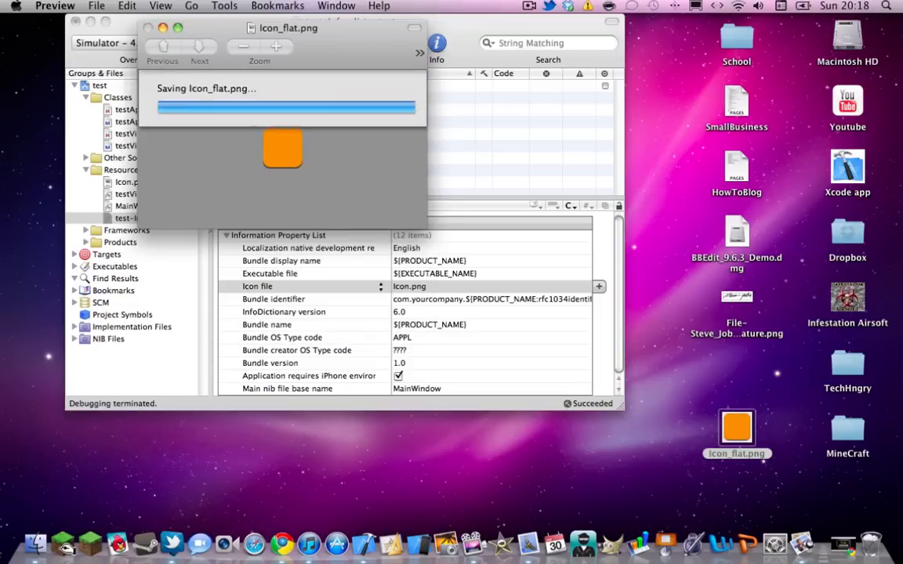
double_click(736, 427)
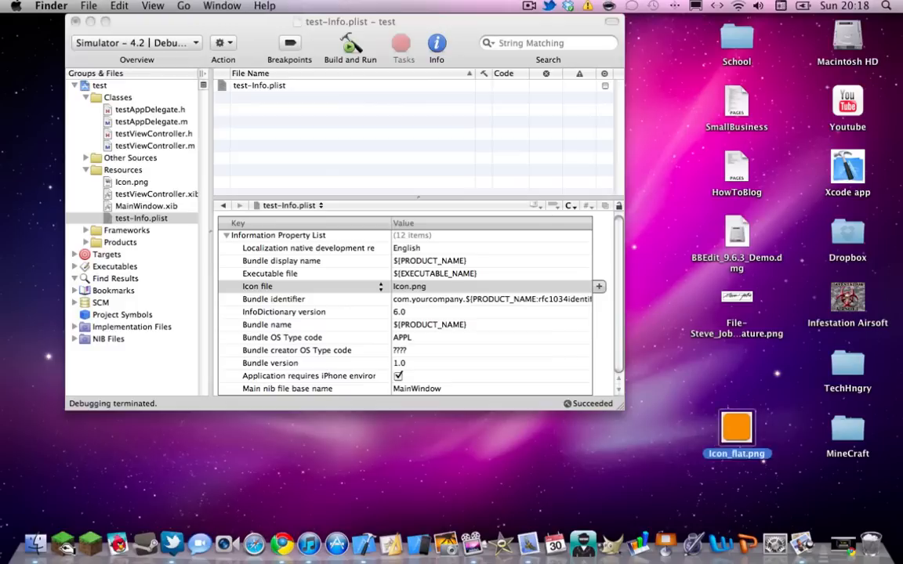
click(10, 24)
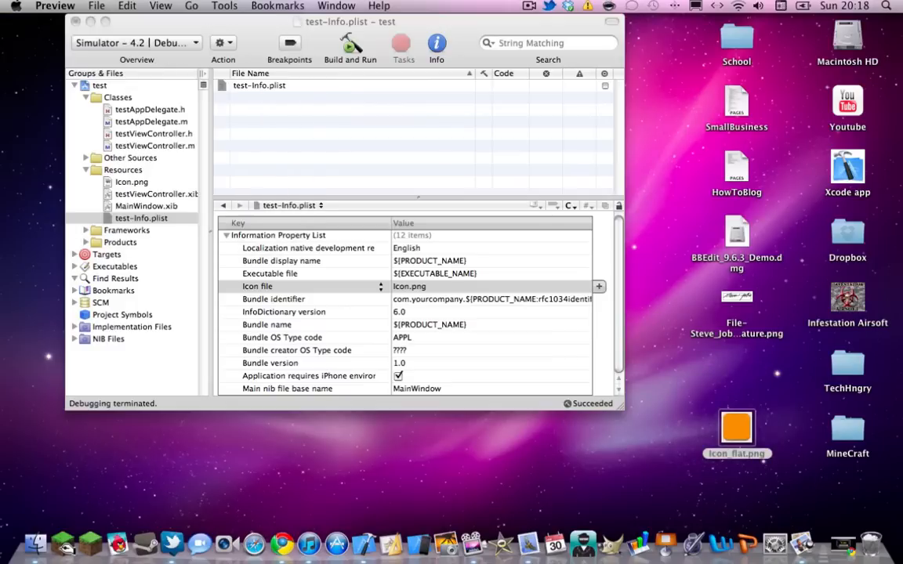
key(super+q)
right_click(736, 427)
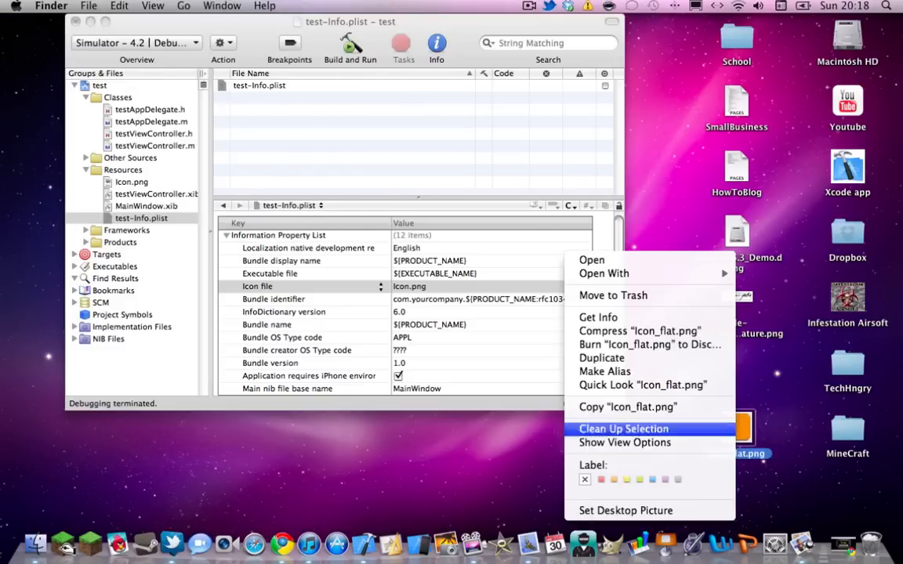
key(Escape)
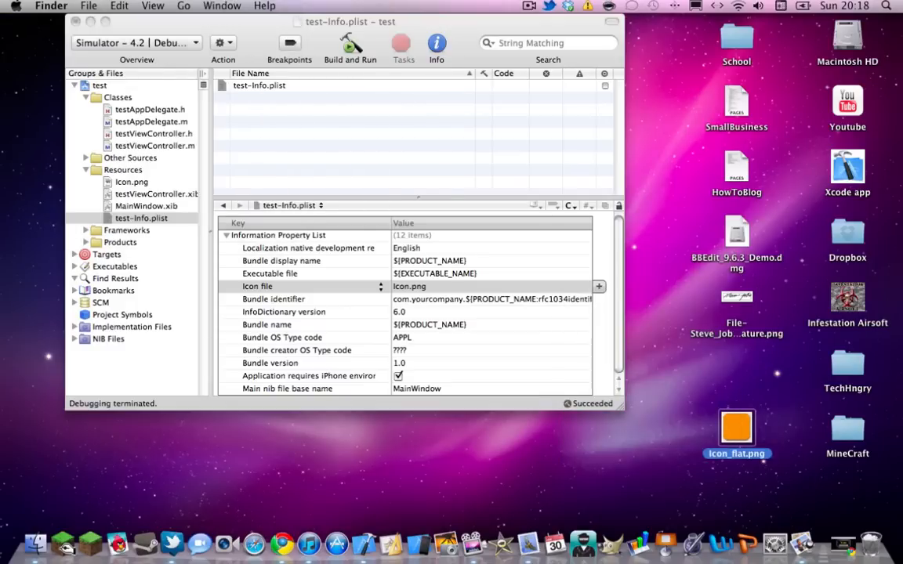
Step: Show the file information for Icon_flat.png and rename the file as Icon.png
key(super+i)
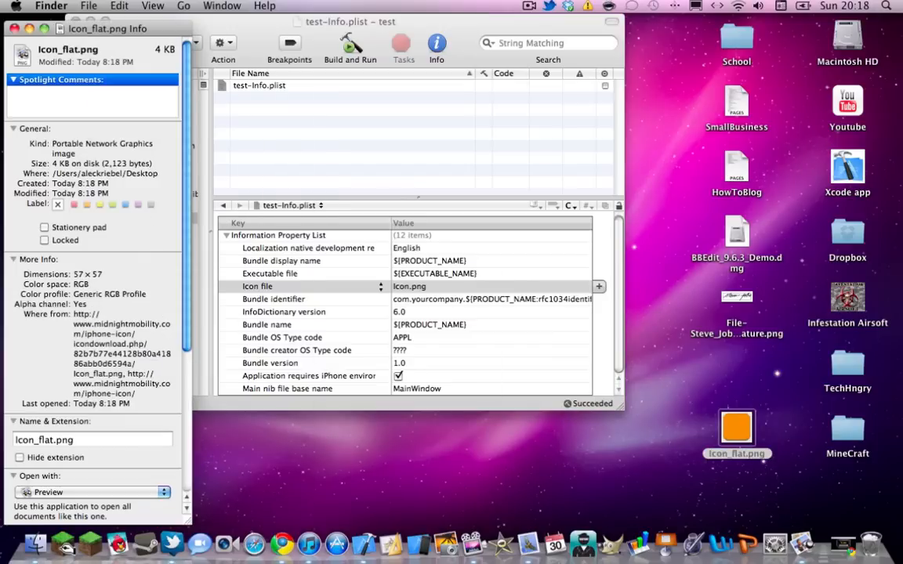
click(51, 439)
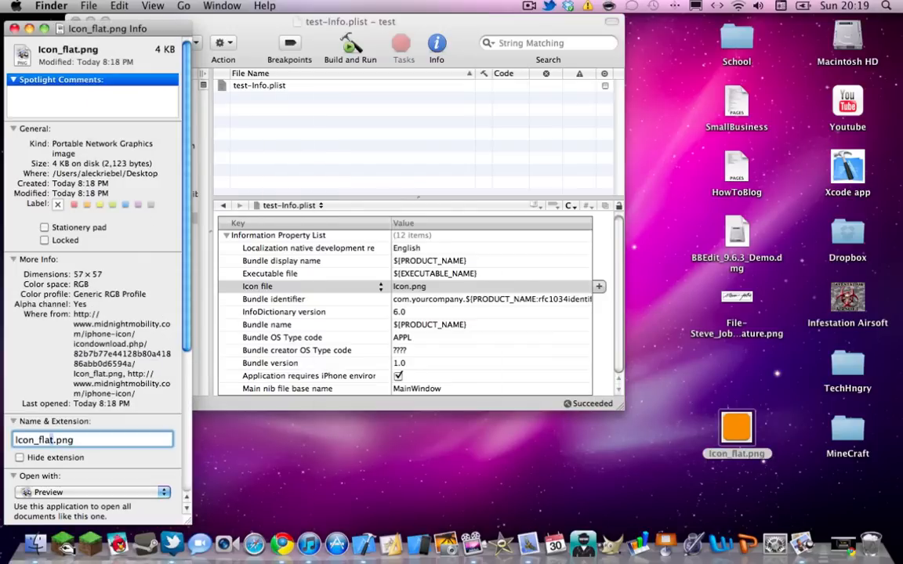
key(BackSpace)
key(BackSpace)
key(BackSpace)
key(BackSpace)
key(BackSpace)
click(14, 28)
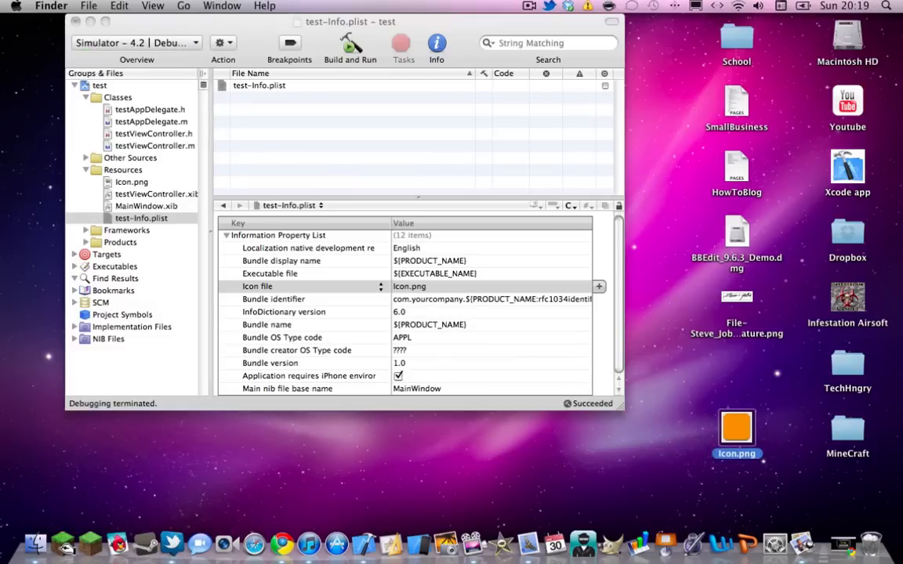
Step: Delete the old Icon.png from the Xcode project's Resources group, also moving the file to the Trash
click(132, 182)
key(Delete)
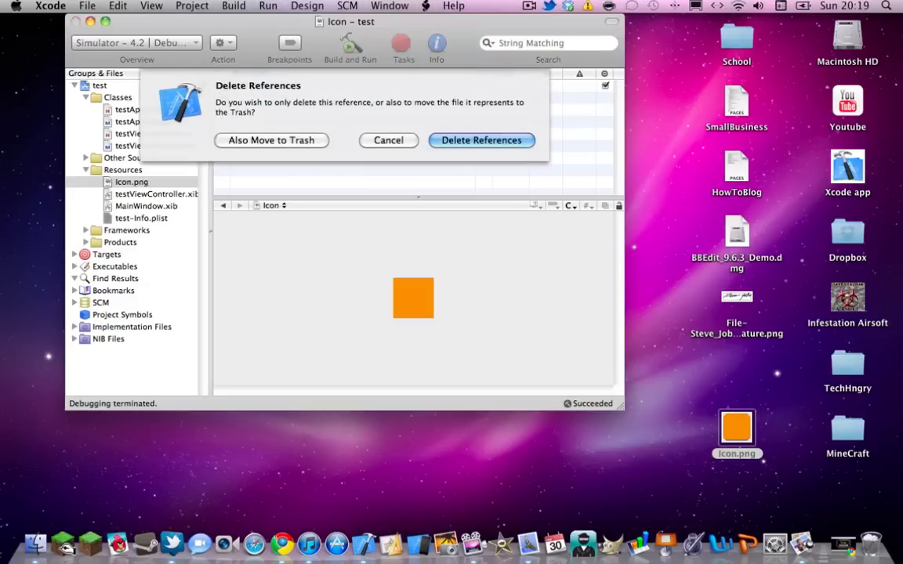
click(272, 140)
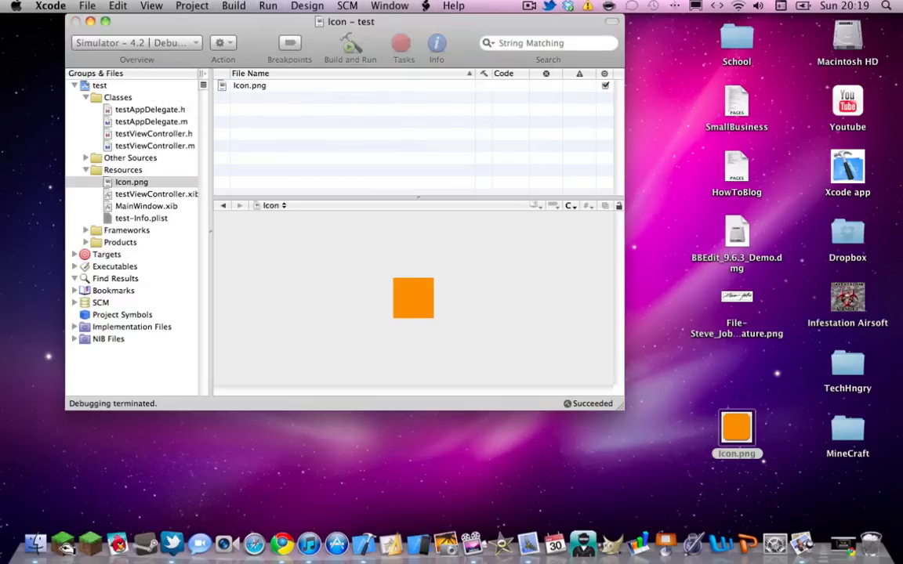
Step: Add the Desktop's Icon.png to the Resources group with items copied to its folder, and keep Icon.png as the plist's icon file
drag(737, 429, 123, 170)
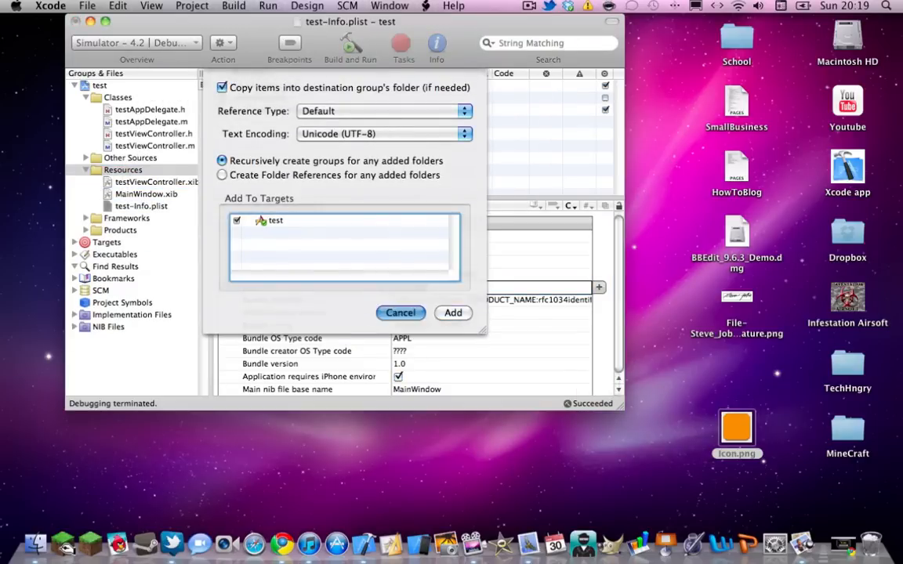
click(401, 312)
drag(736, 430, 123, 170)
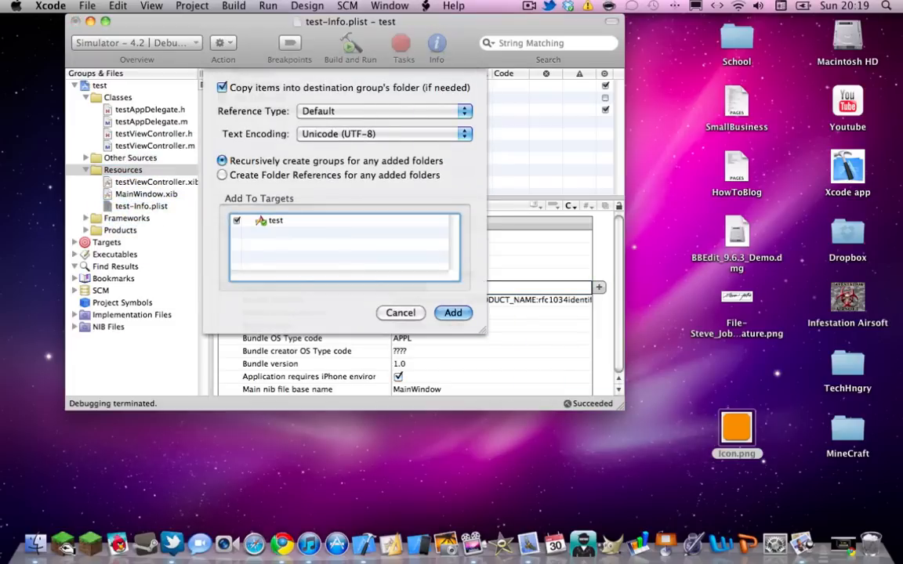
key(Return)
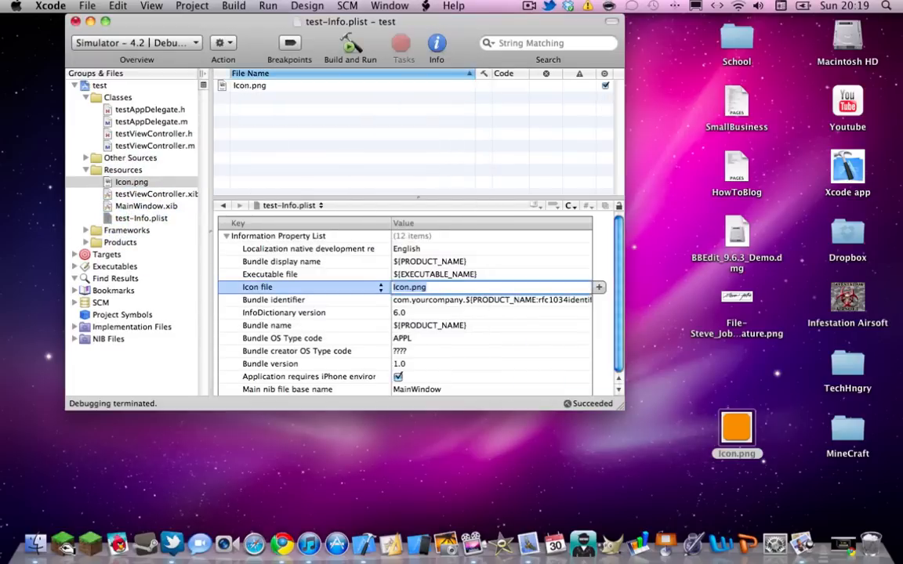
click(428, 288)
key(Return)
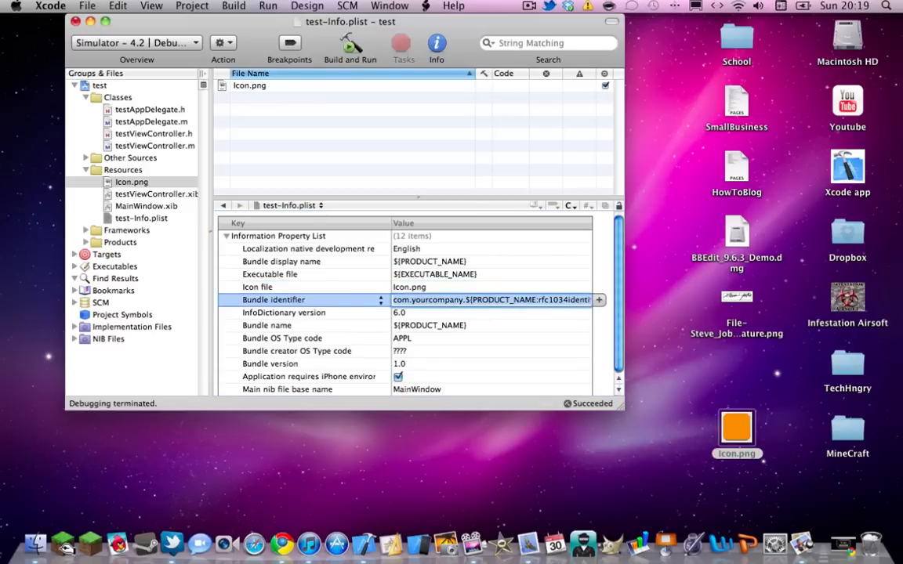
Step: Set the Bundle identifier in test-Info.plist to com.app.app
drag(412, 300, 392, 300)
key(Return)
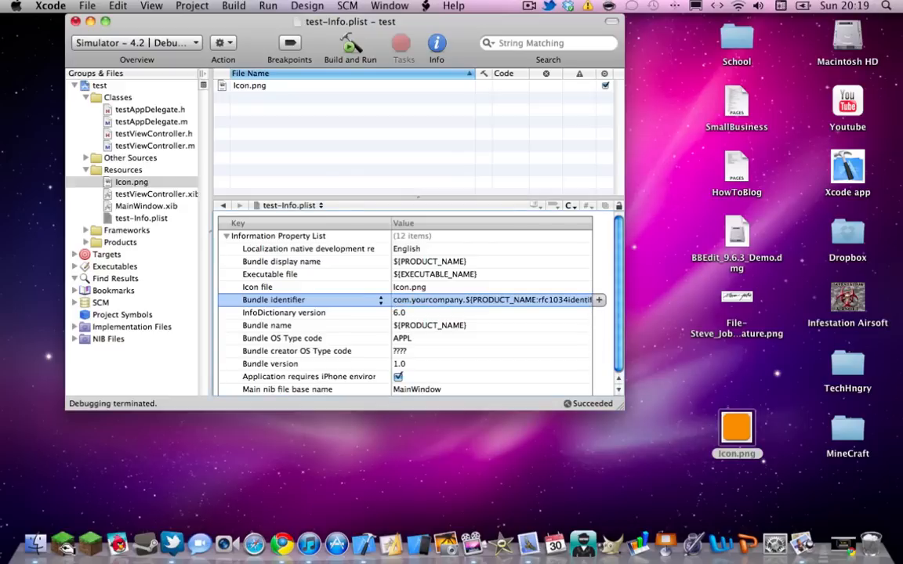
double_click(466, 300)
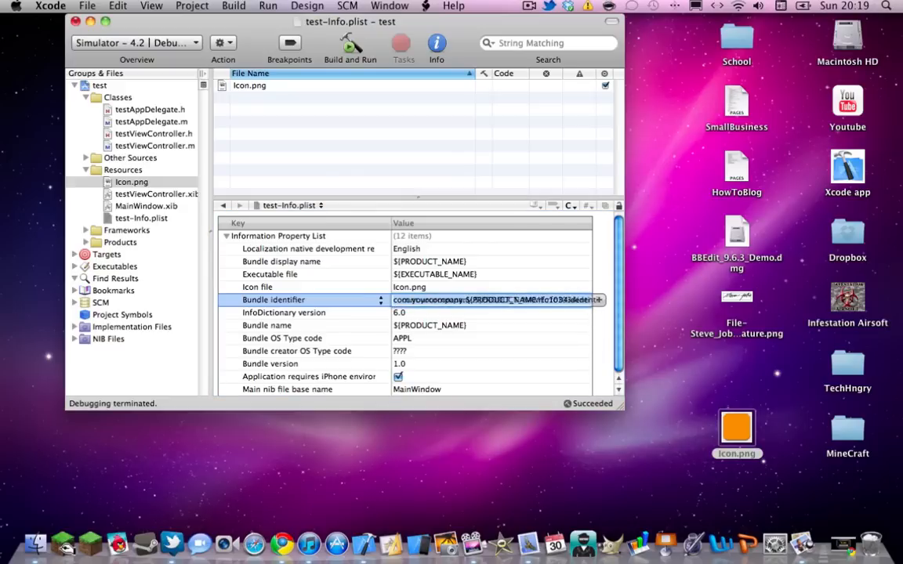
click(413, 300)
key(shift+End)
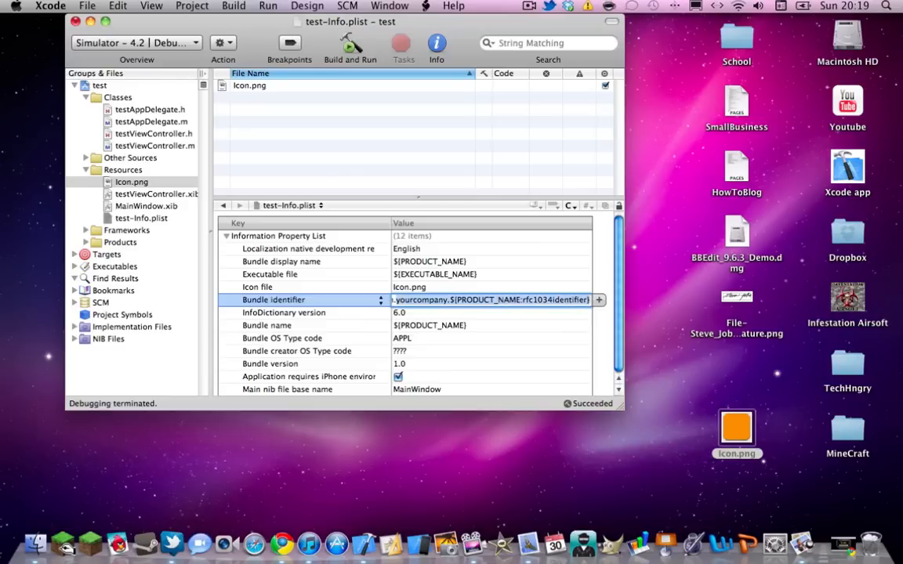
key(BackSpace)
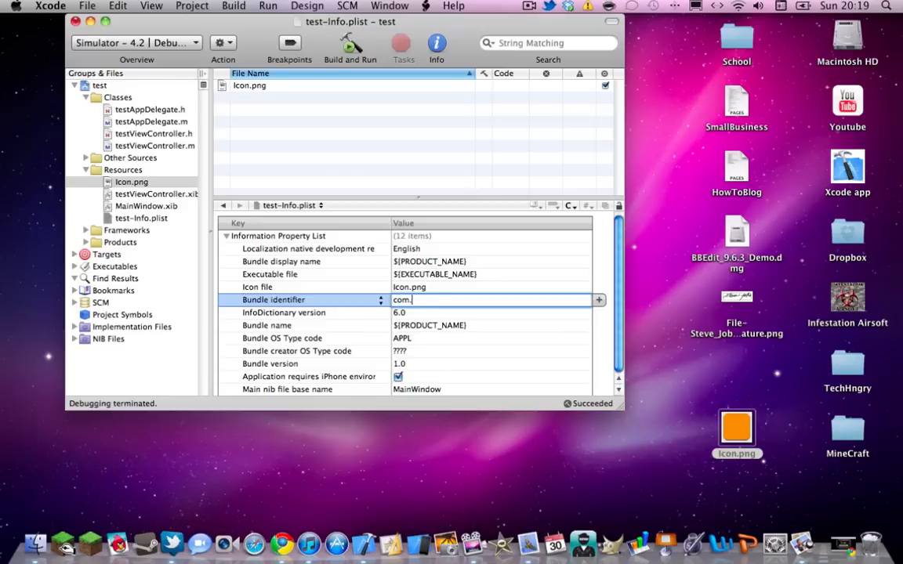
text(app.app)
key(Return)
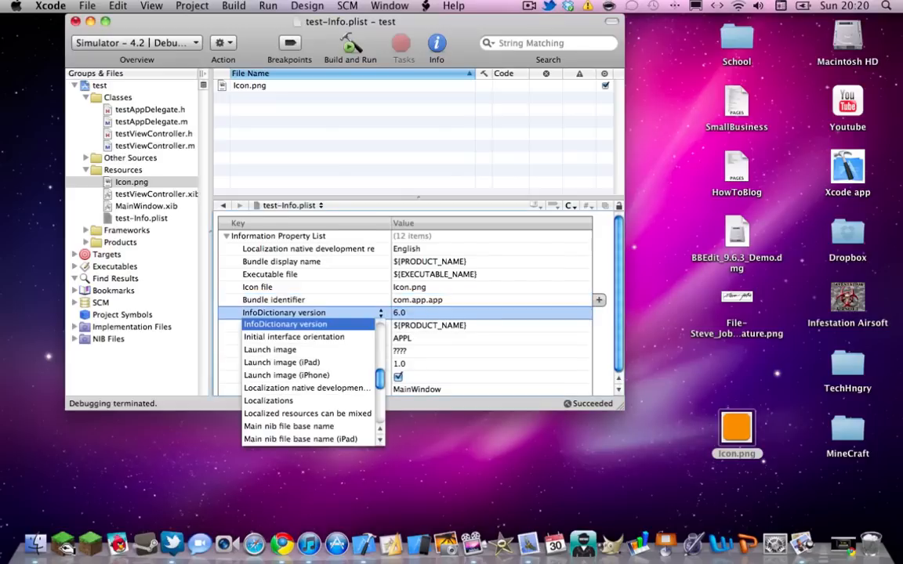
key(Escape)
key(Up)
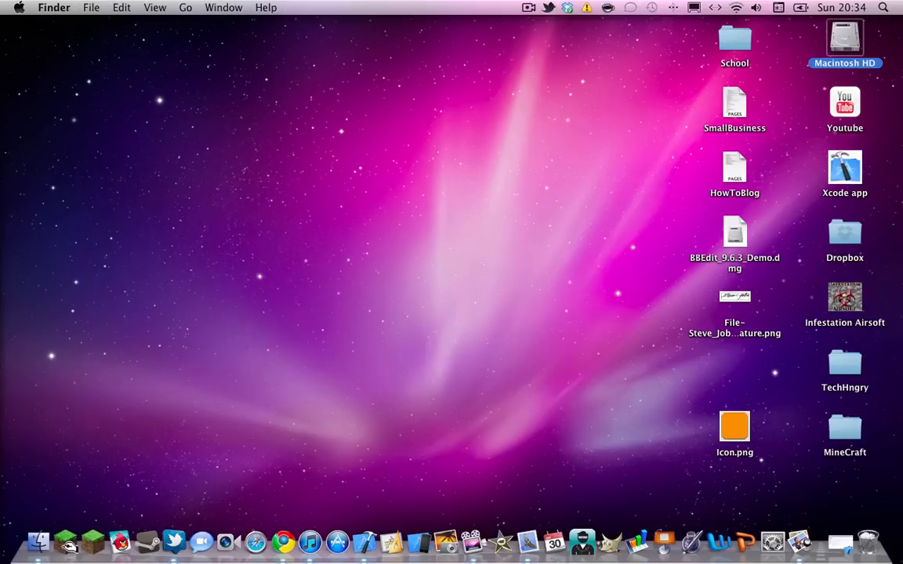
Step: Browse Macintosh HD to Developer, Platforms, iPhoneOS.platform, Developer, SDKs and open the iPhoneOS3.0.sdk folder
double_click(845, 39)
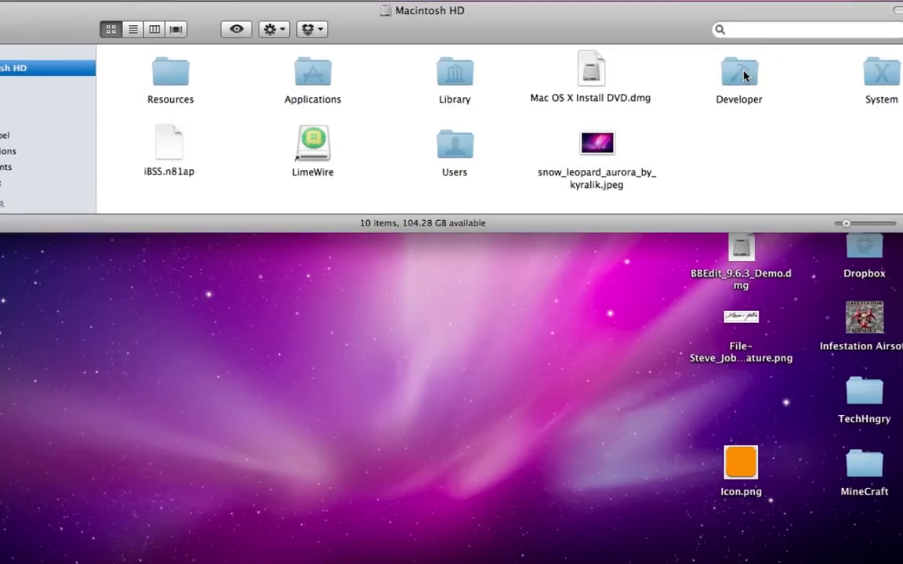
double_click(742, 76)
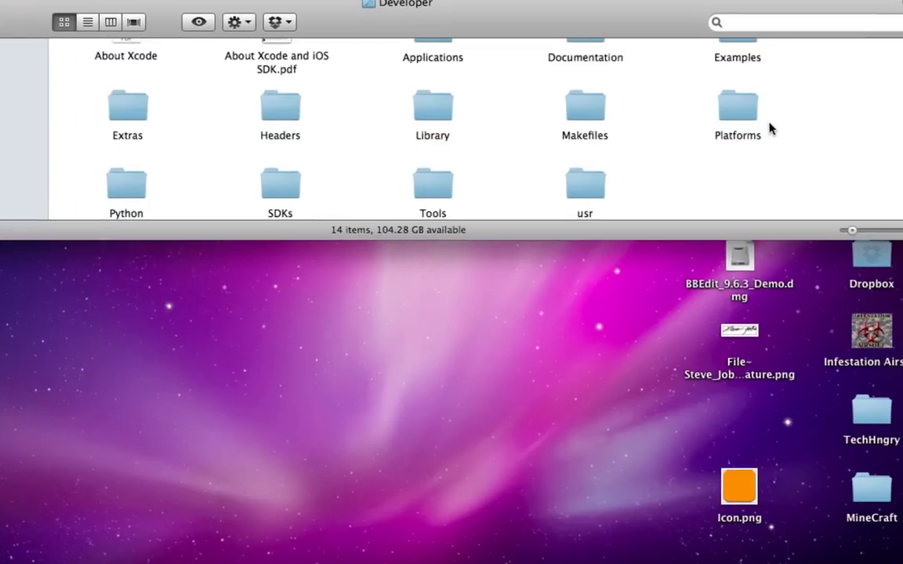
double_click(741, 113)
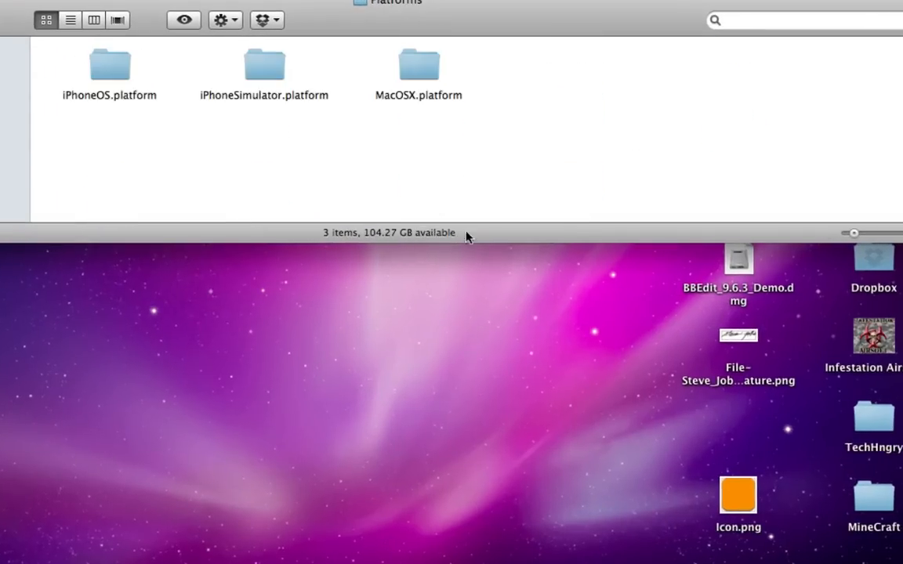
double_click(110, 55)
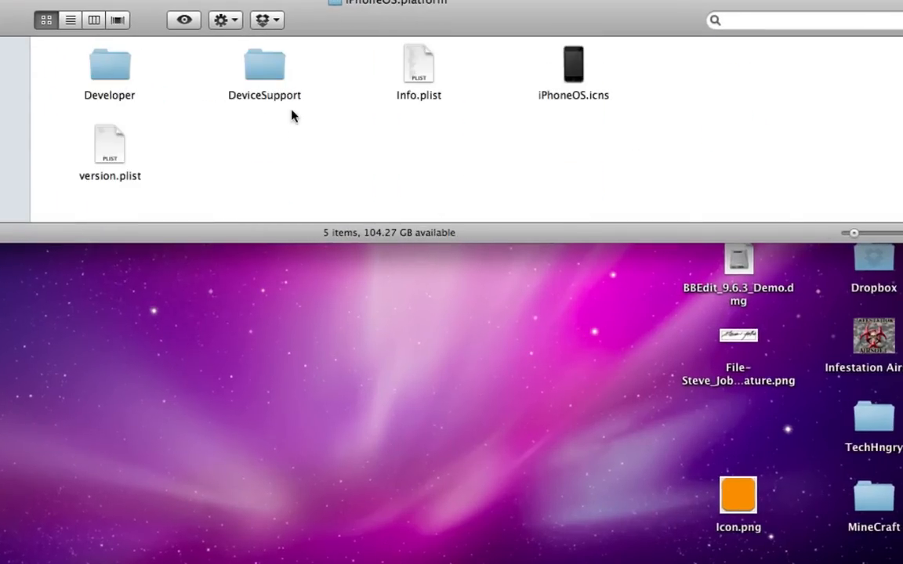
double_click(111, 69)
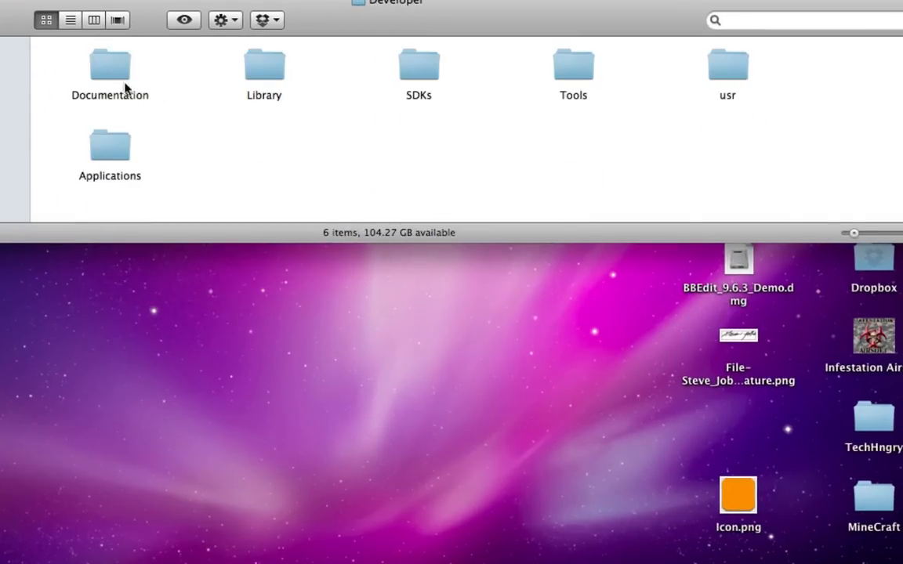
double_click(416, 66)
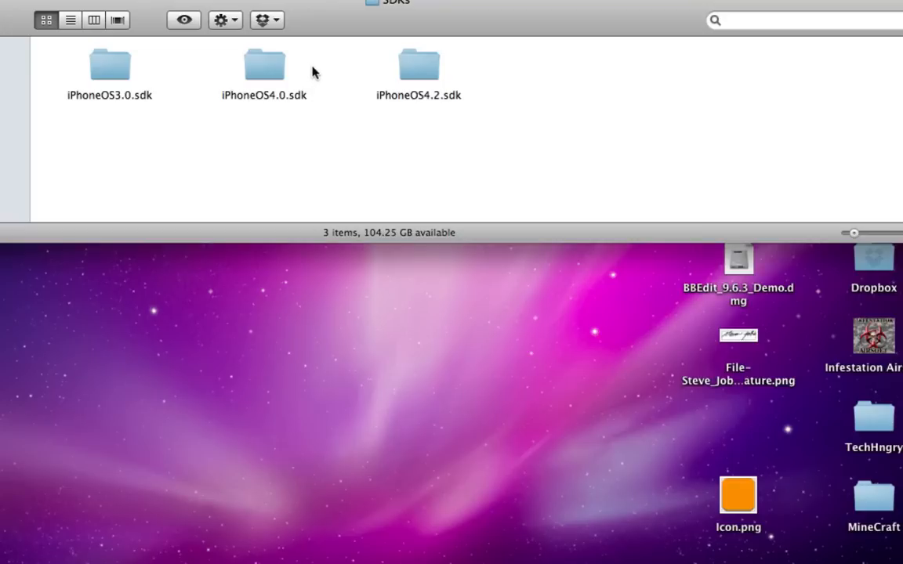
double_click(115, 76)
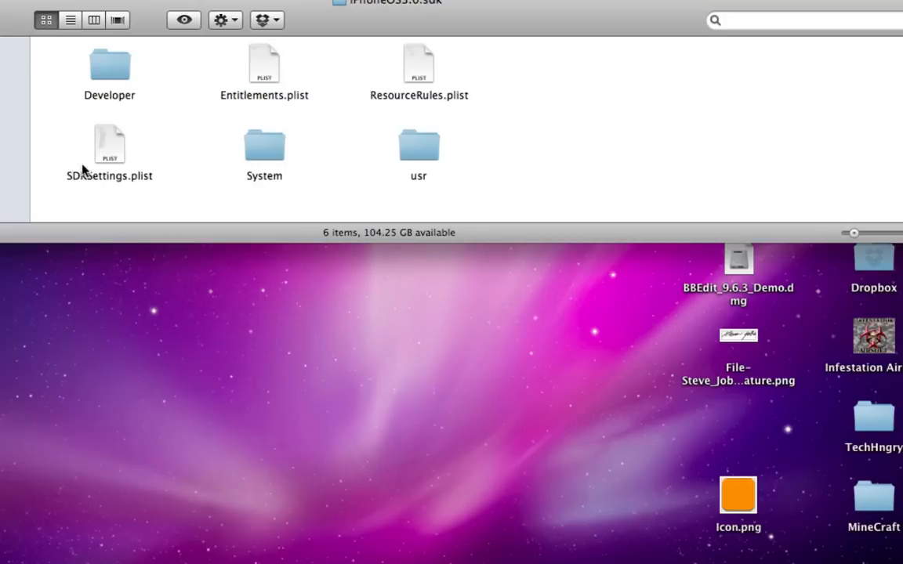
Step: Move SDKSettings.plist from the iPhoneOS3.0.sdk folder to the Desktop and open it in Property List Editor
drag(82, 169, 249, 287)
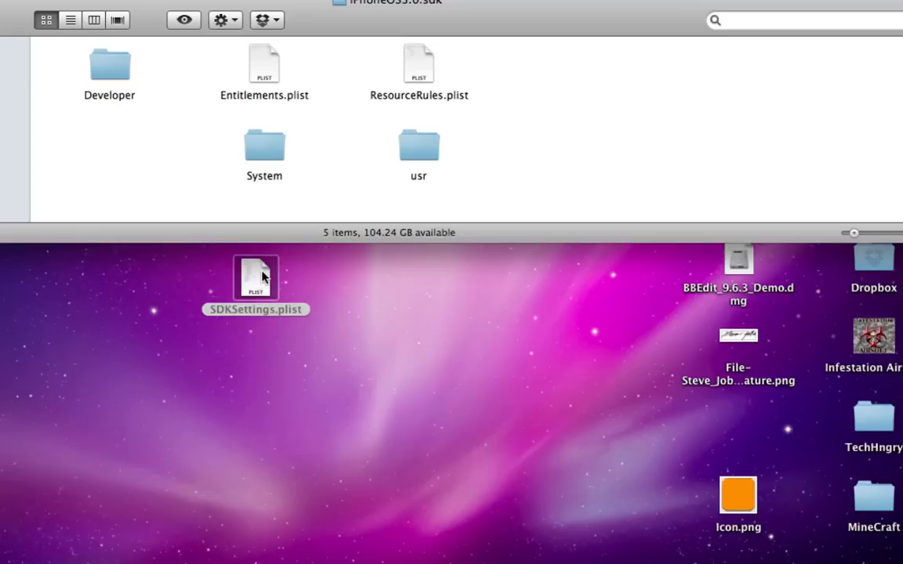
click(259, 282)
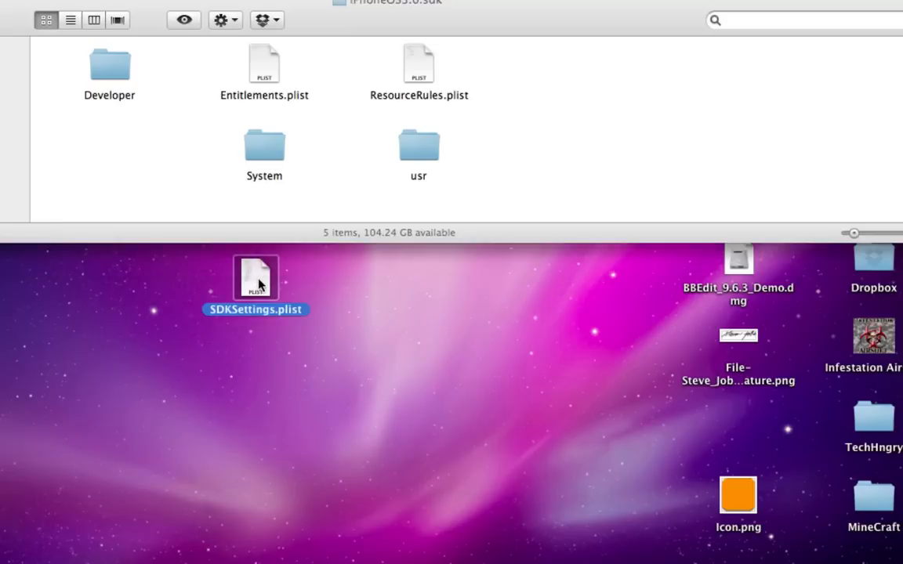
click(345, 242)
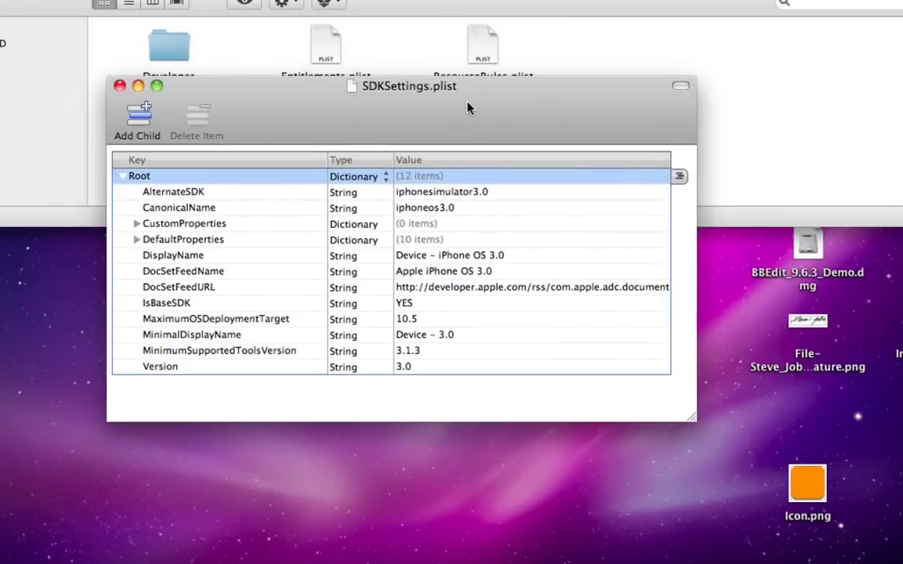
Step: Expand DefaultProperties in SDKSettings.plist, keep CODE_SIGNING_REQUIRED set to NO, and save the file
click(137, 239)
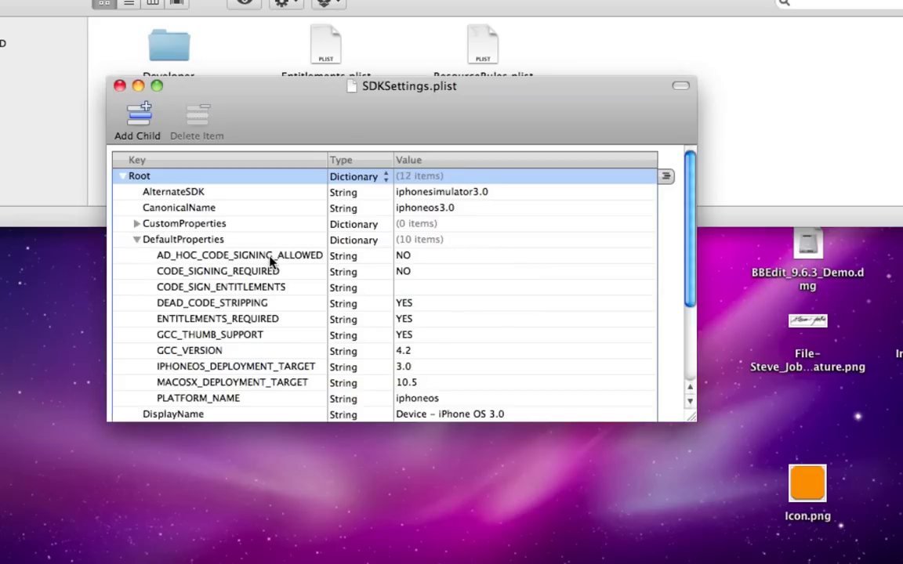
click(255, 272)
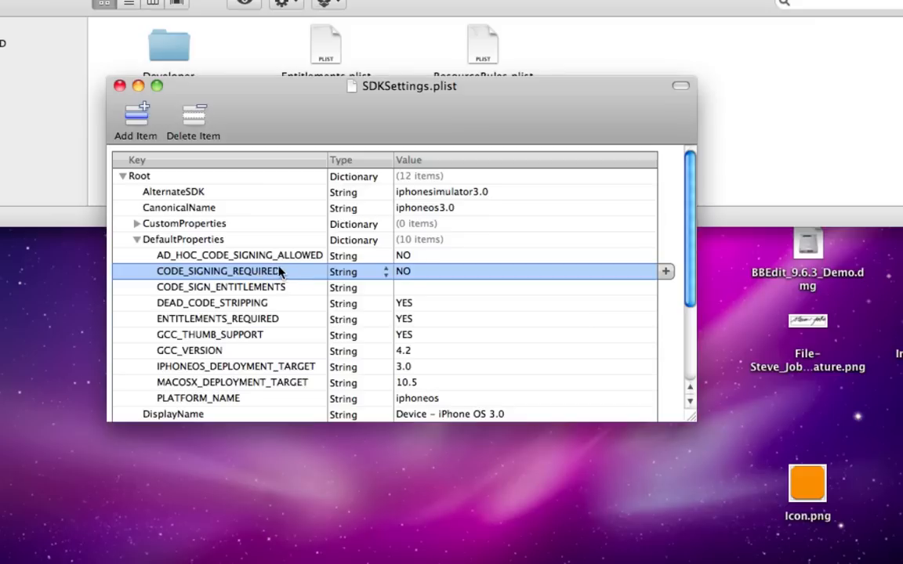
click(412, 271)
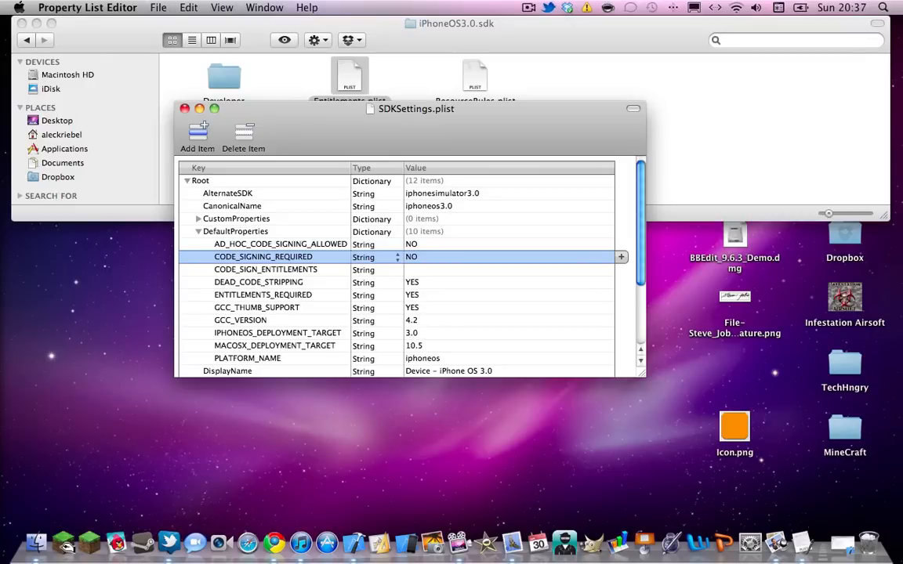
double_click(412, 257)
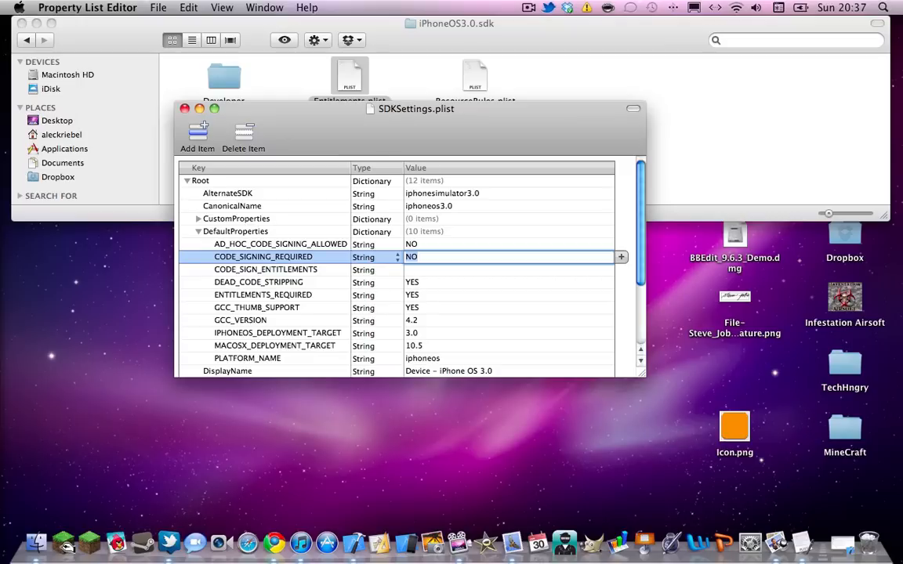
click(157, 7)
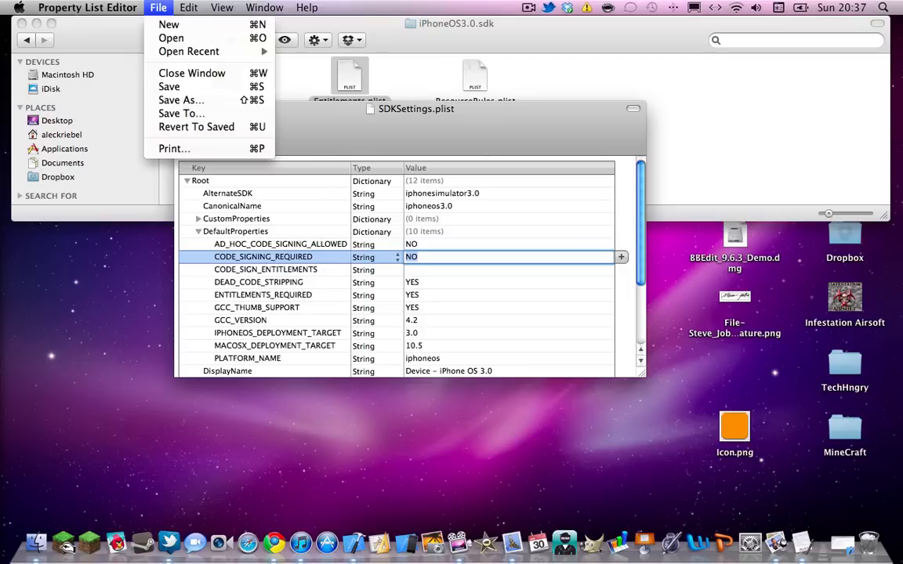
click(171, 86)
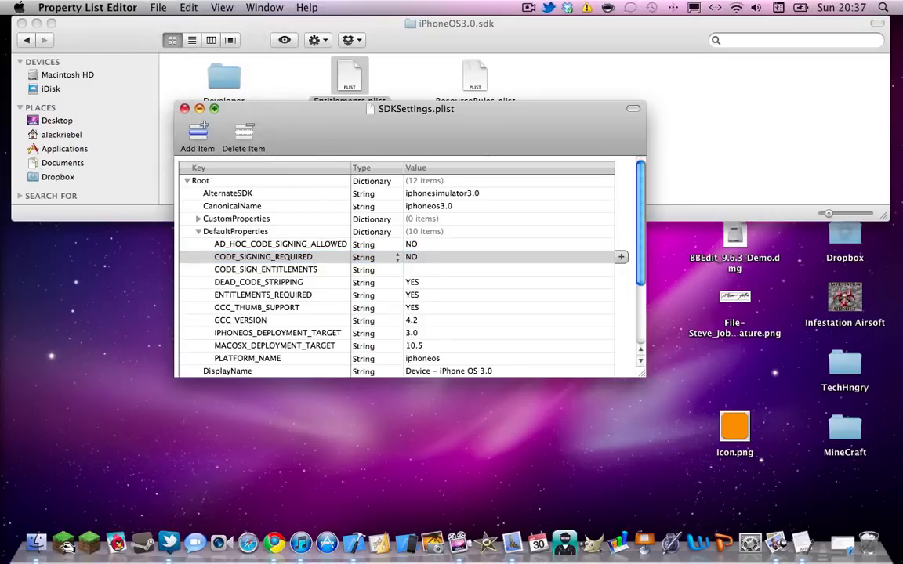
Step: Close SDKSettings.plist, move it from the Desktop back into the iPhoneOS3.0.sdk folder, and close the Finder window
click(184, 108)
drag(342, 253, 252, 152)
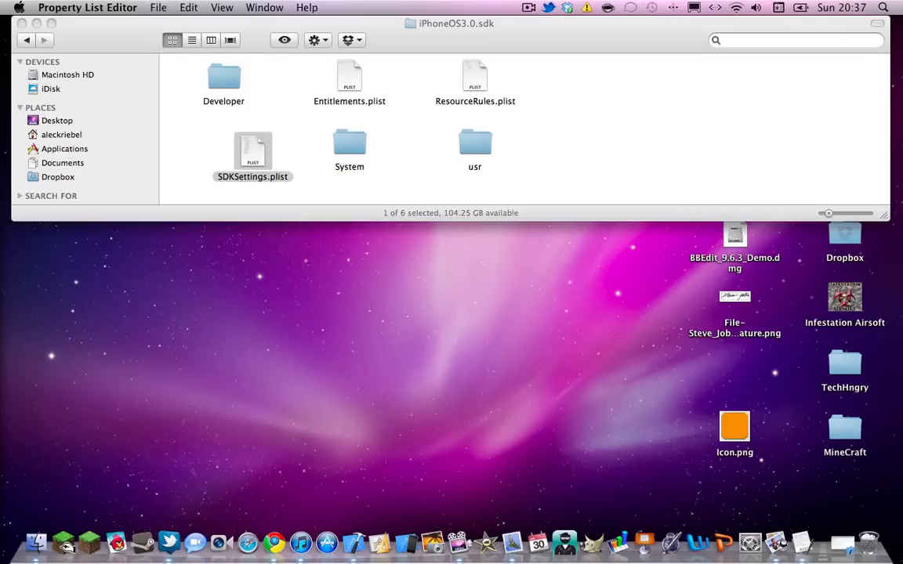
drag(252, 152, 220, 145)
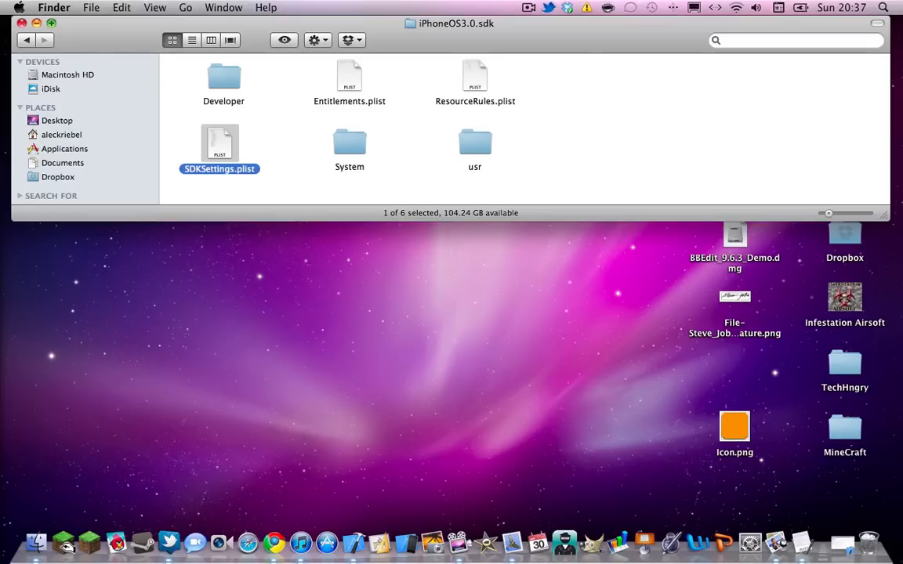
key(super+w)
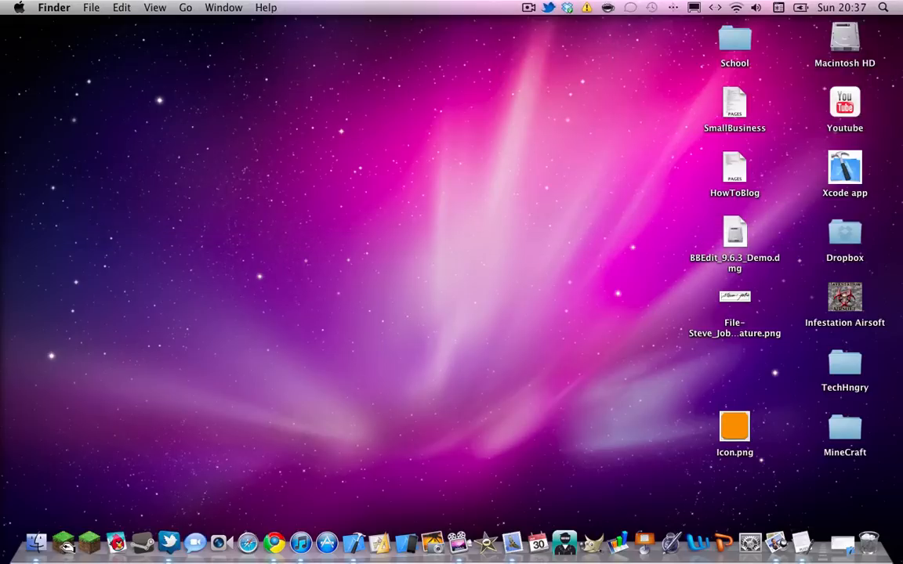
Step: Switch to the Xcode test project, open its project info, and set the Release Base SDK to iOS 3.0
click(842, 543)
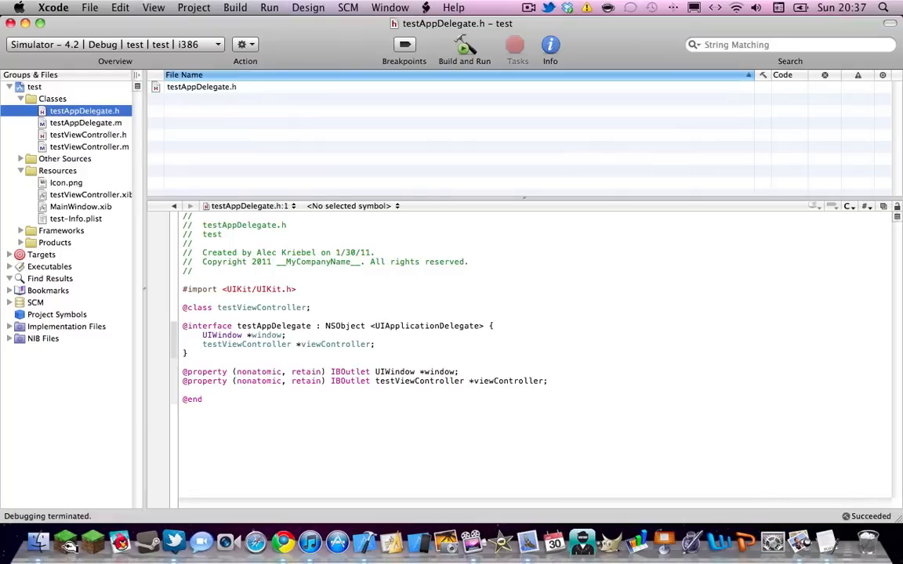
click(115, 44)
click(115, 45)
click(35, 87)
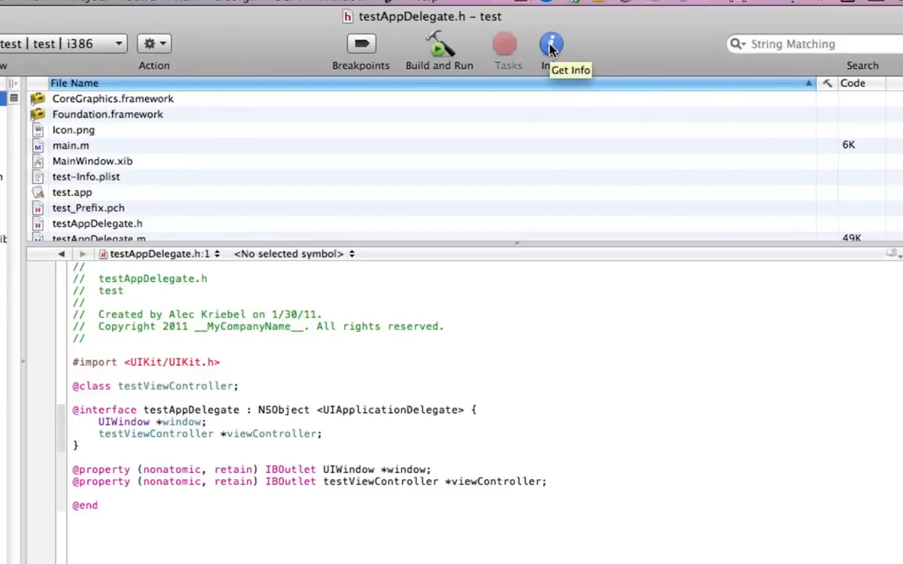
right_click(551, 48)
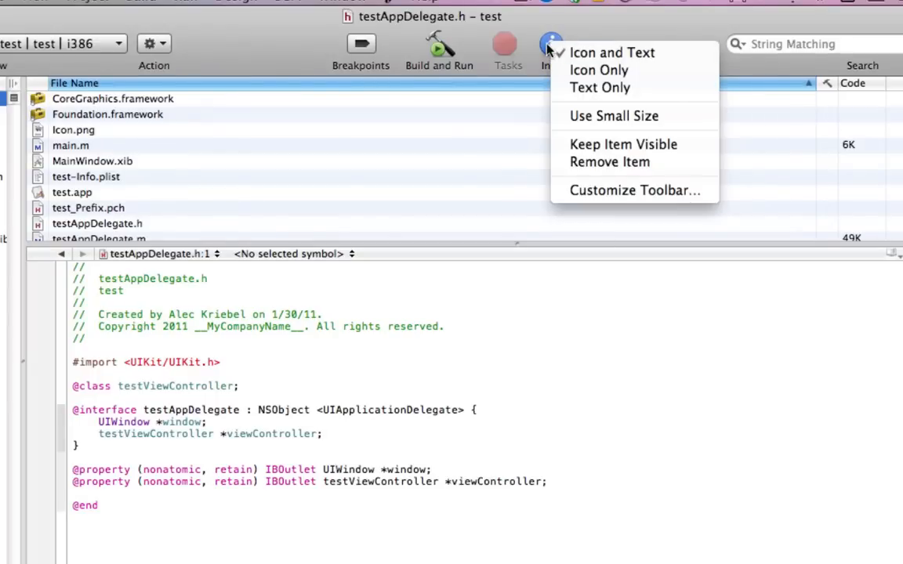
click(553, 52)
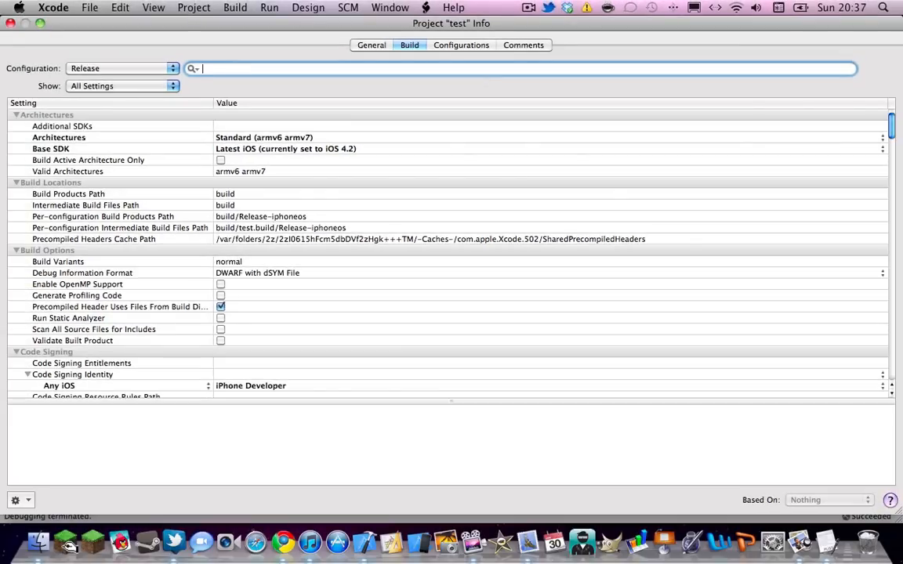
click(286, 149)
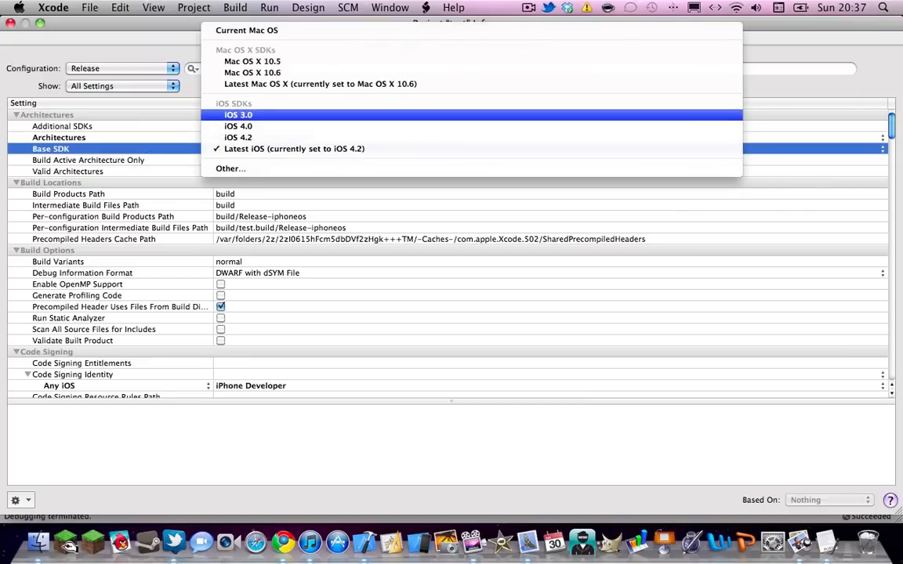
click(239, 115)
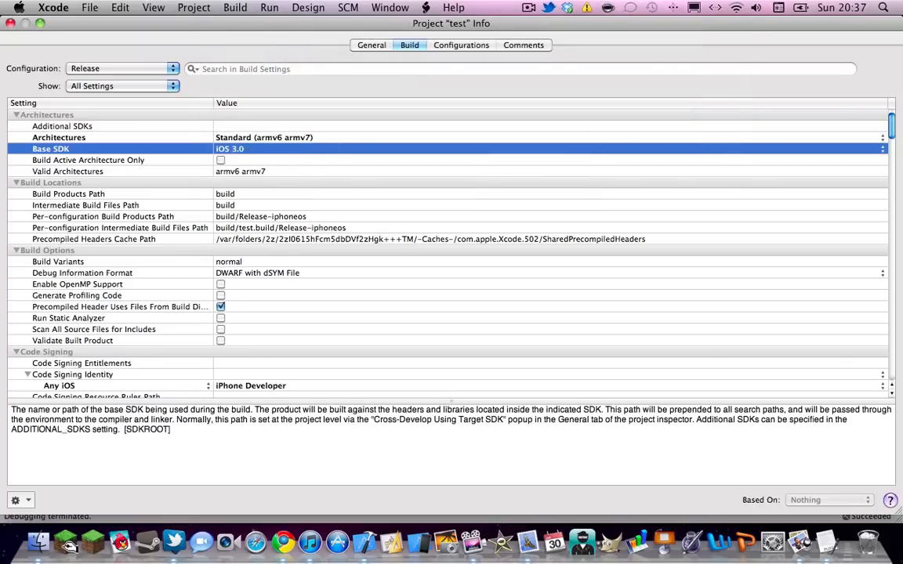
Step: Set both Code Signing Identity and its Any iOS entry to Don't Code Sign in the Release build settings
click(73, 374)
click(251, 386)
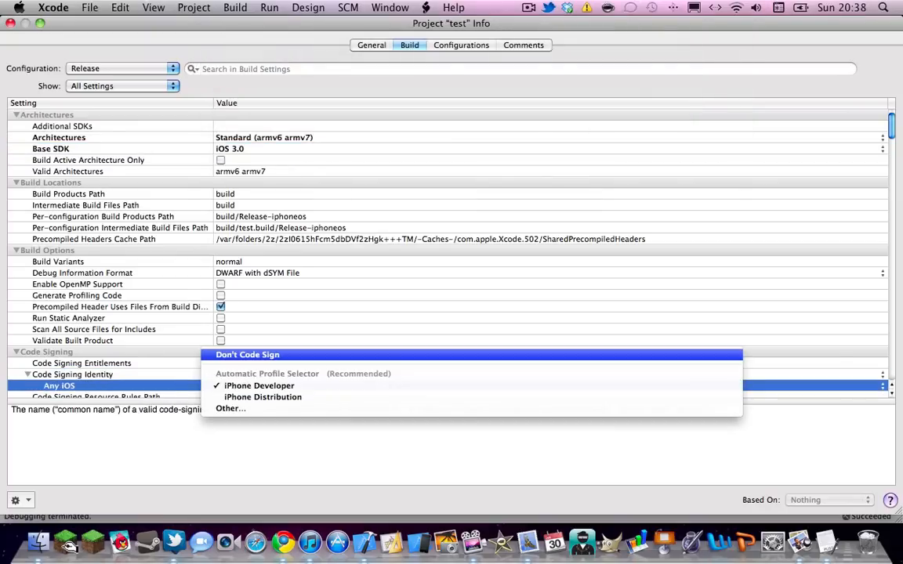
click(259, 386)
scroll(447, 251, down, 3)
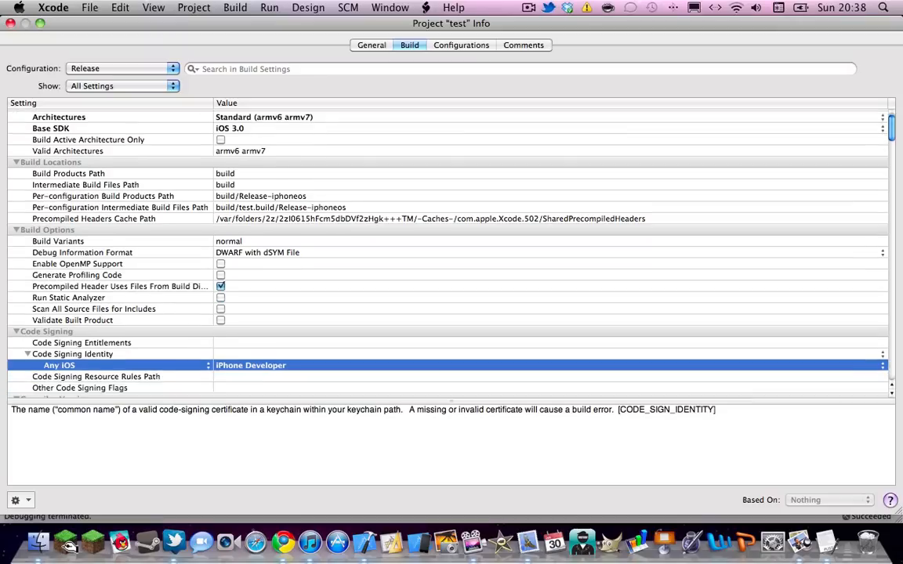
click(250, 348)
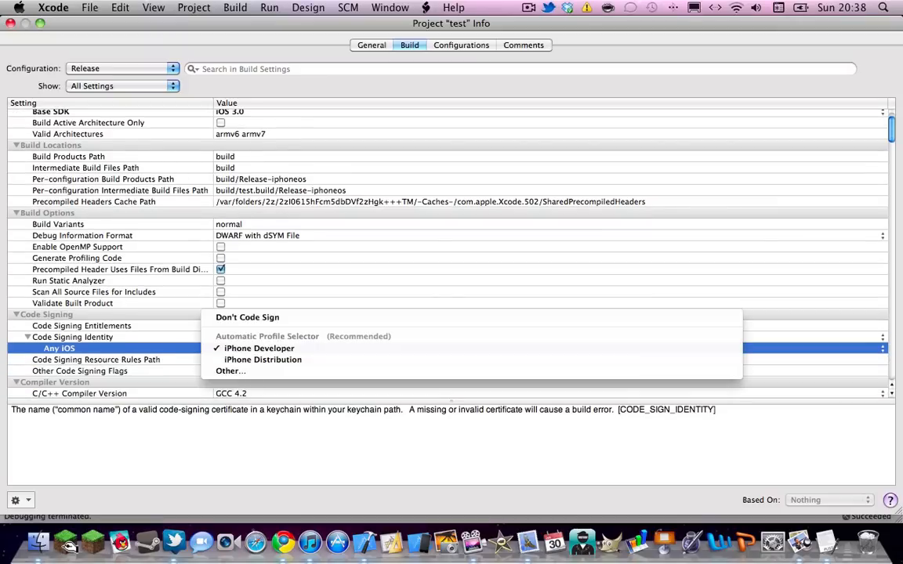
click(247, 316)
click(247, 337)
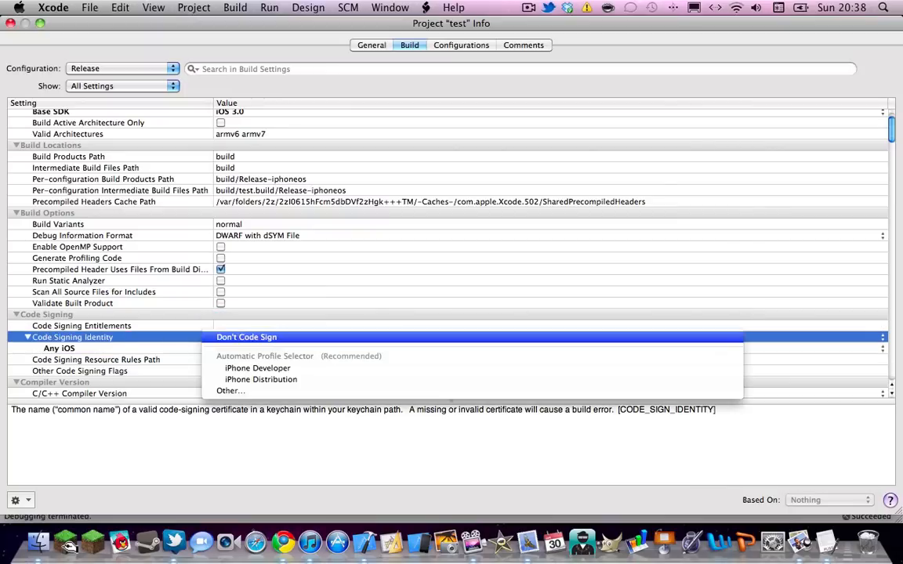
click(247, 337)
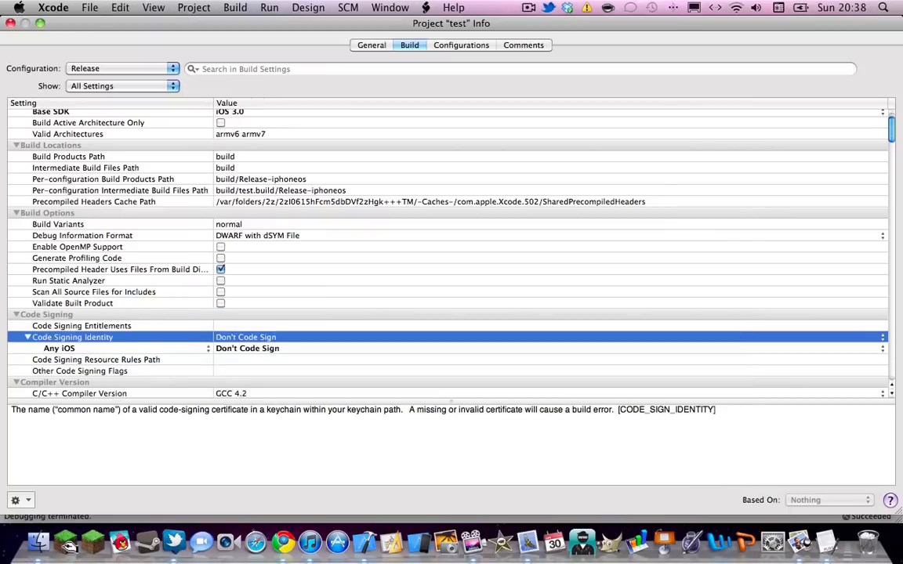
Step: Keep Release as the build settings' configuration and close the test project's info window
scroll(452, 251, up, 3)
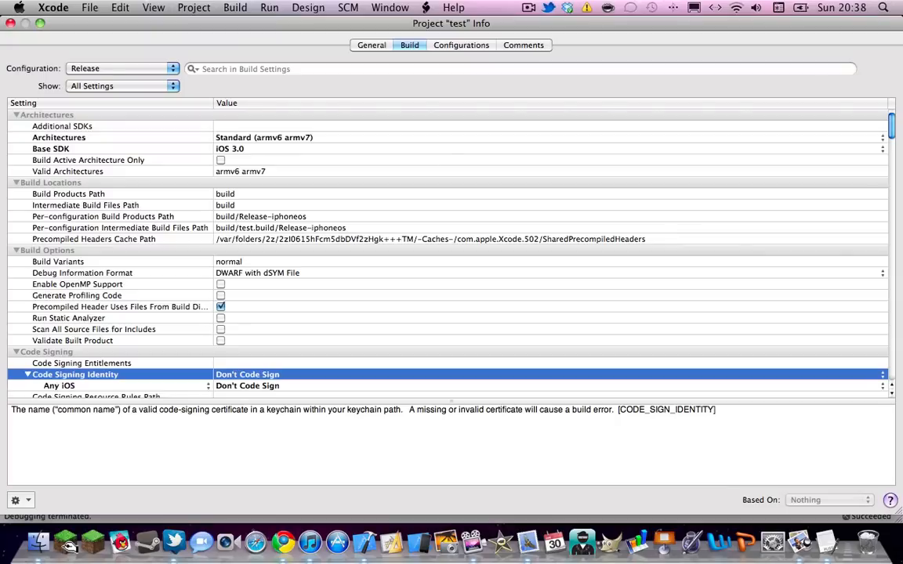
click(122, 69)
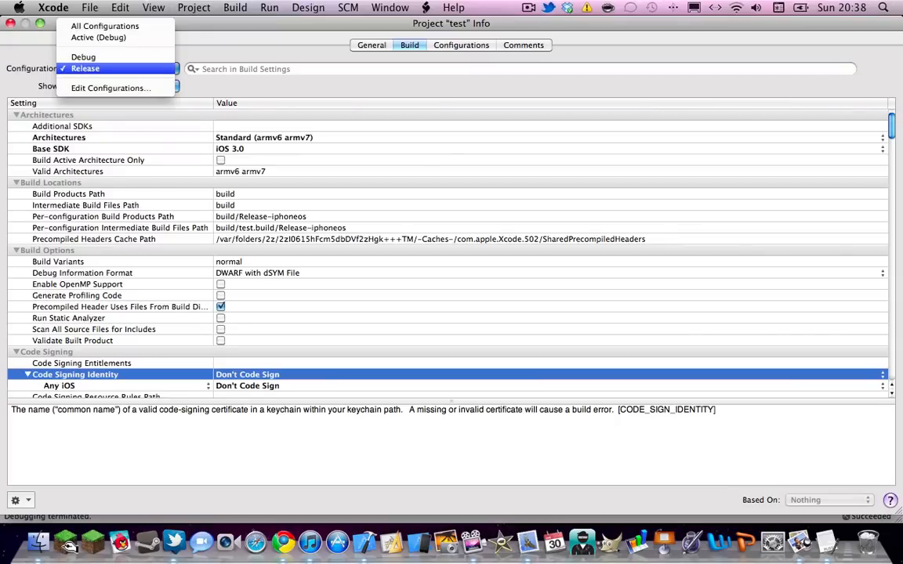
click(109, 68)
click(10, 22)
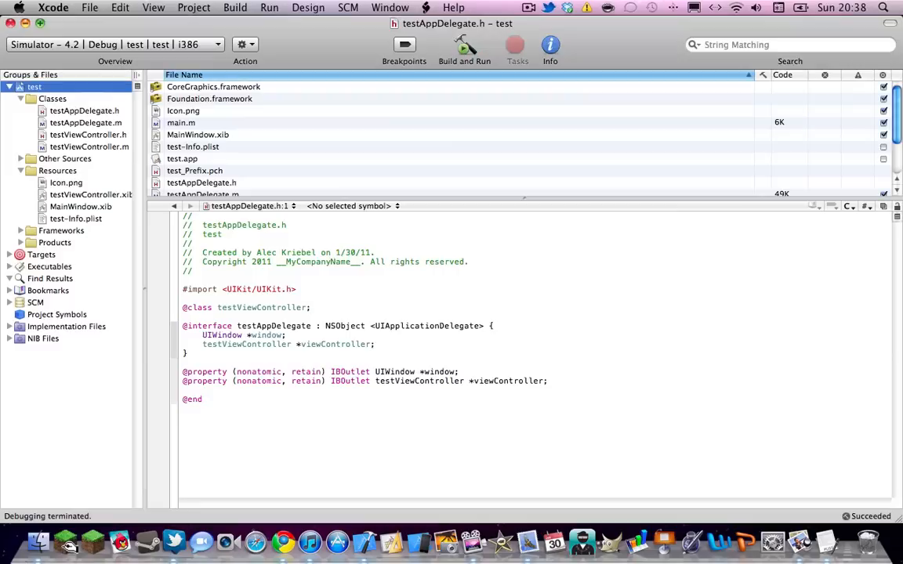
Step: Set the test project's active configuration to Release and its active SDK to Device
click(116, 44)
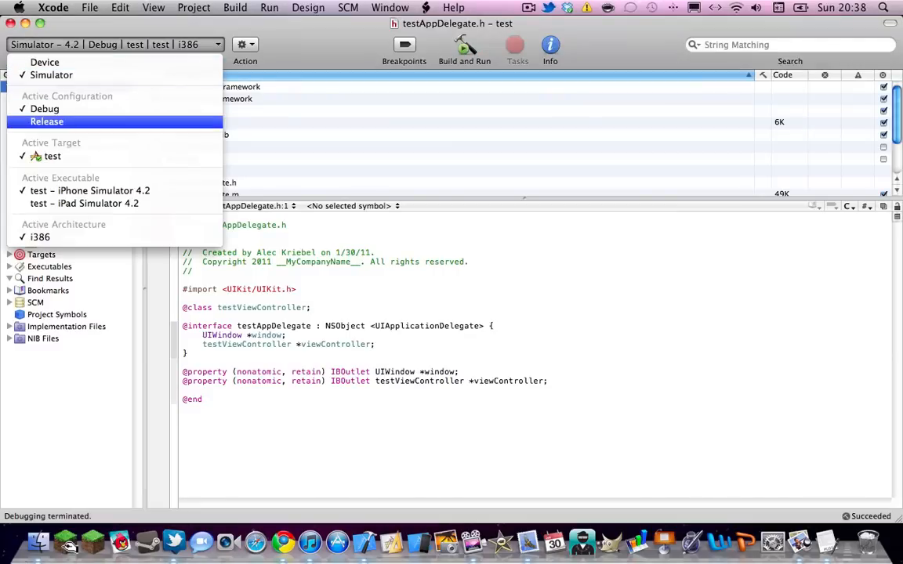
click(47, 122)
click(47, 44)
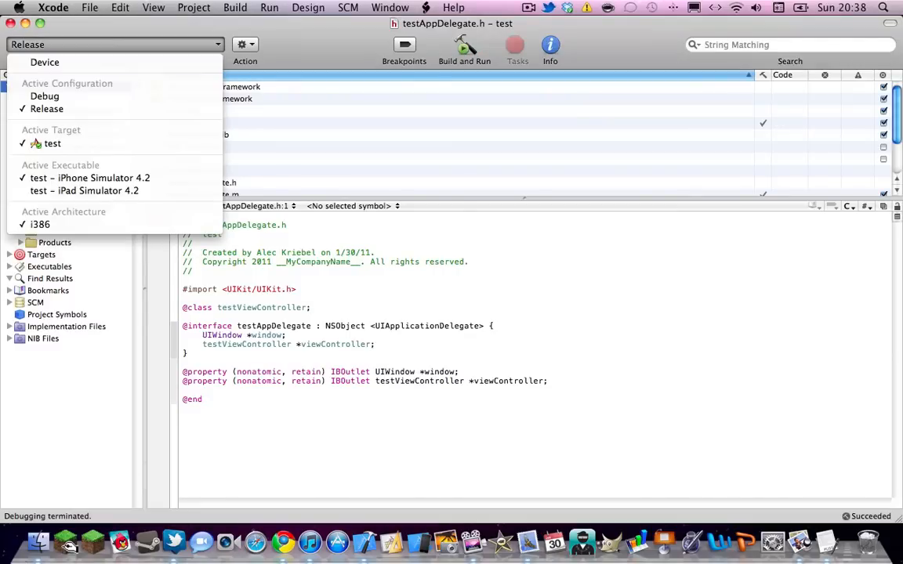
click(46, 63)
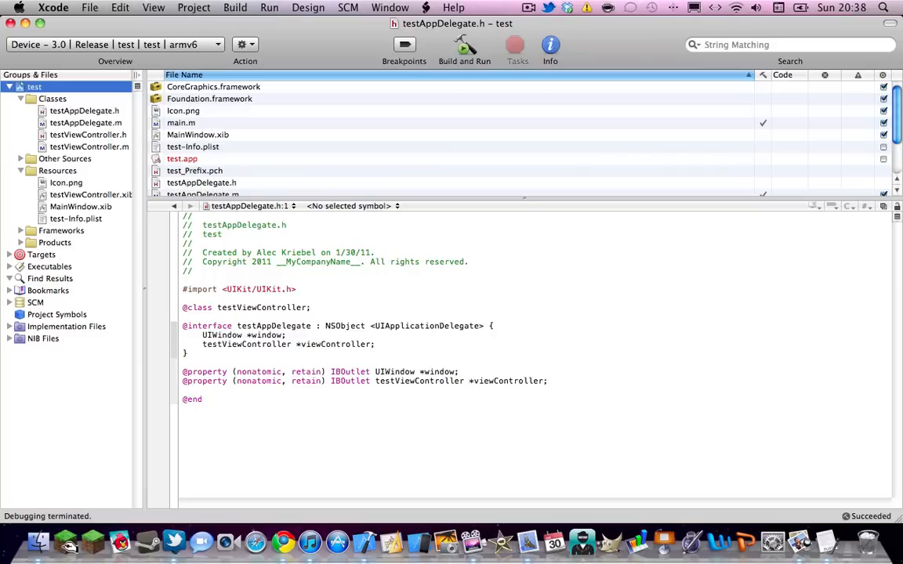
click(47, 44)
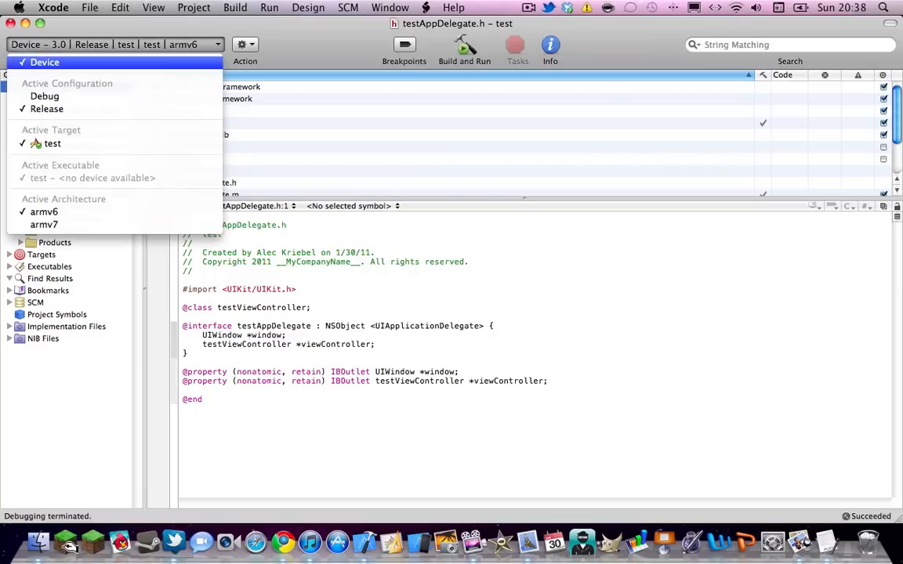
click(47, 44)
Step: Build and run the test project for the device and review the warnings in its build results
click(465, 47)
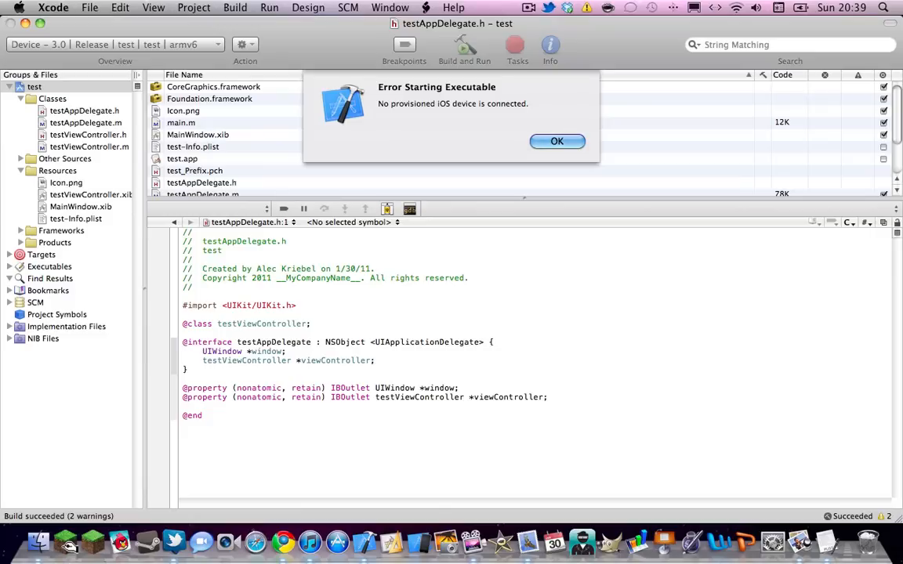
key(Return)
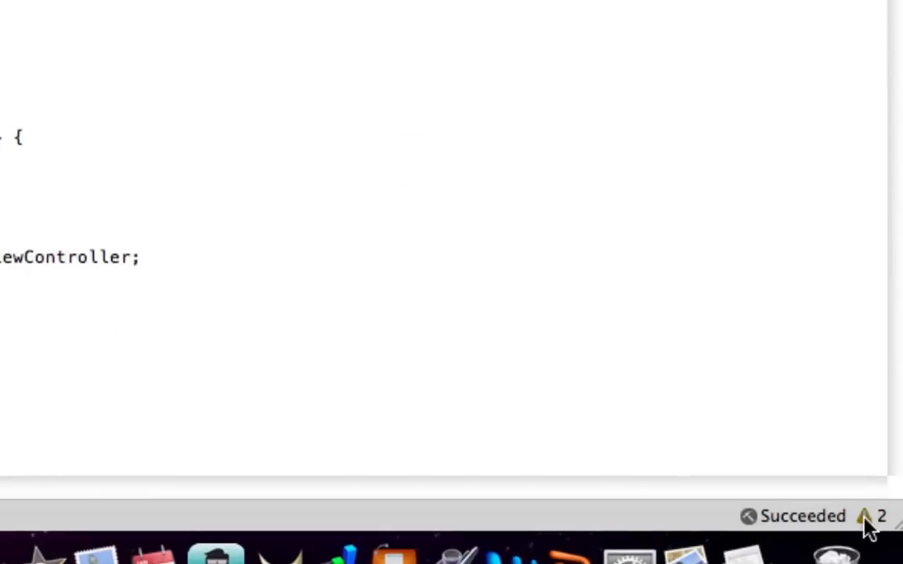
click(881, 516)
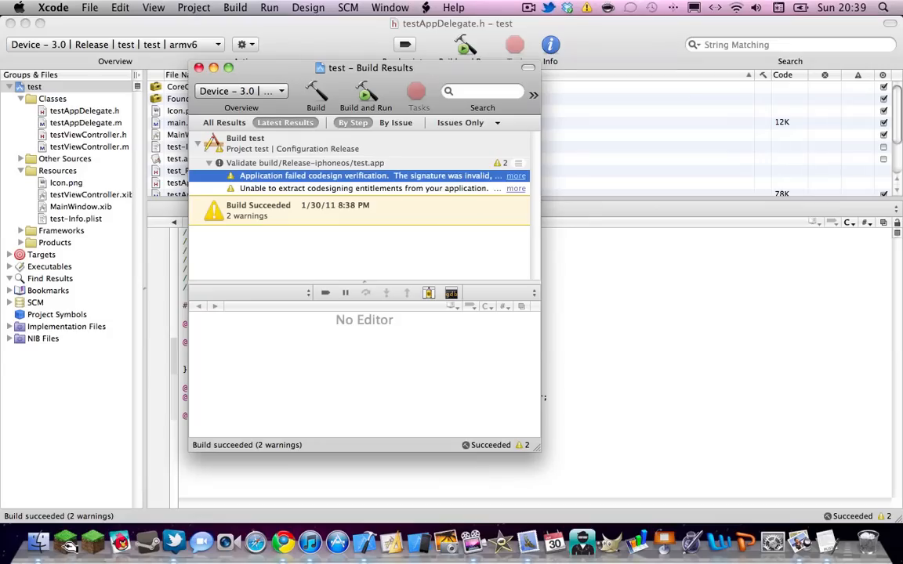
click(364, 188)
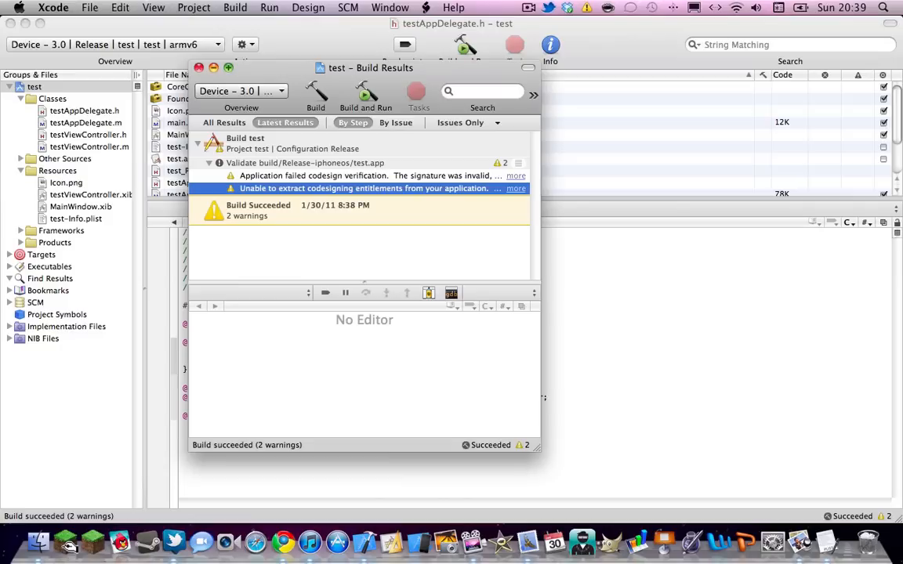
click(199, 68)
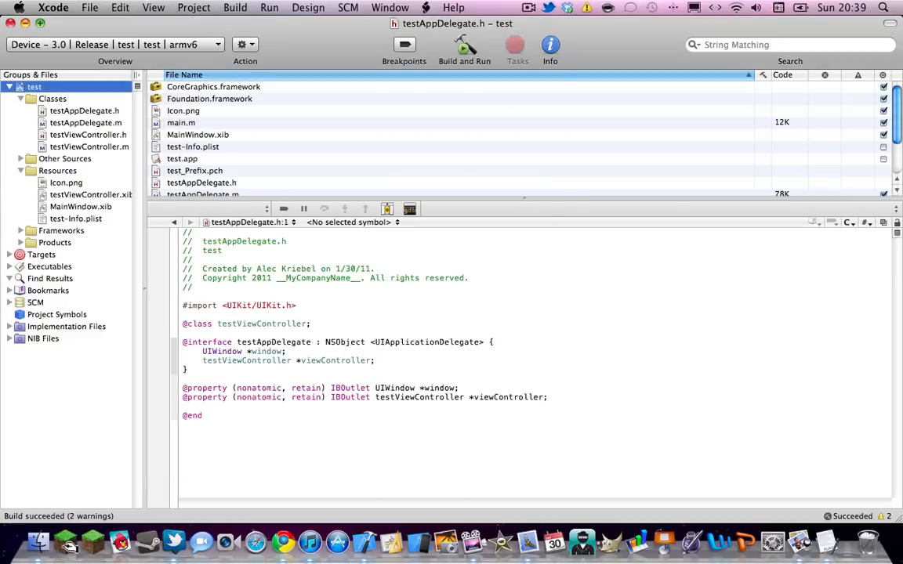
Step: Minimize the project window and open the Release-iphoneos folder in the test project's build folder, inside the Desktop's Xcode app folder
click(25, 23)
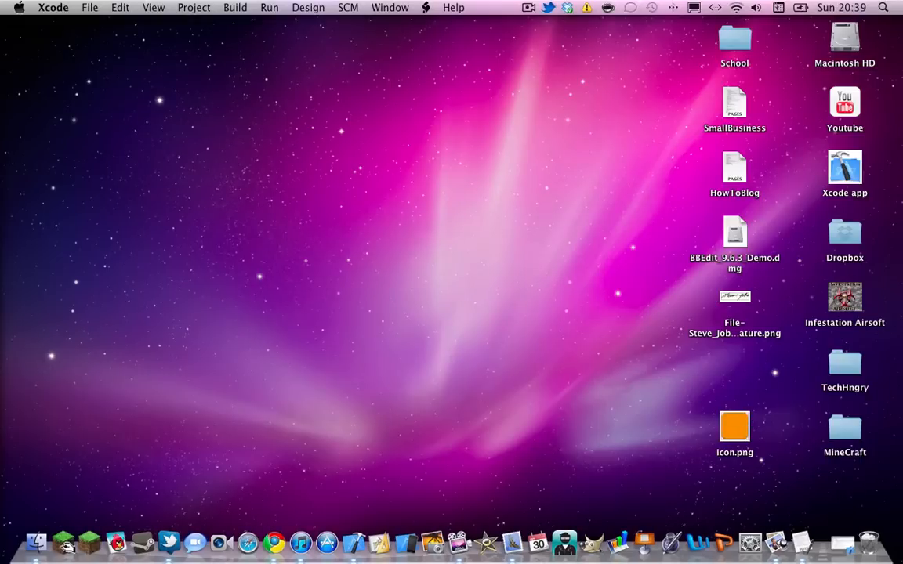
double_click(844, 41)
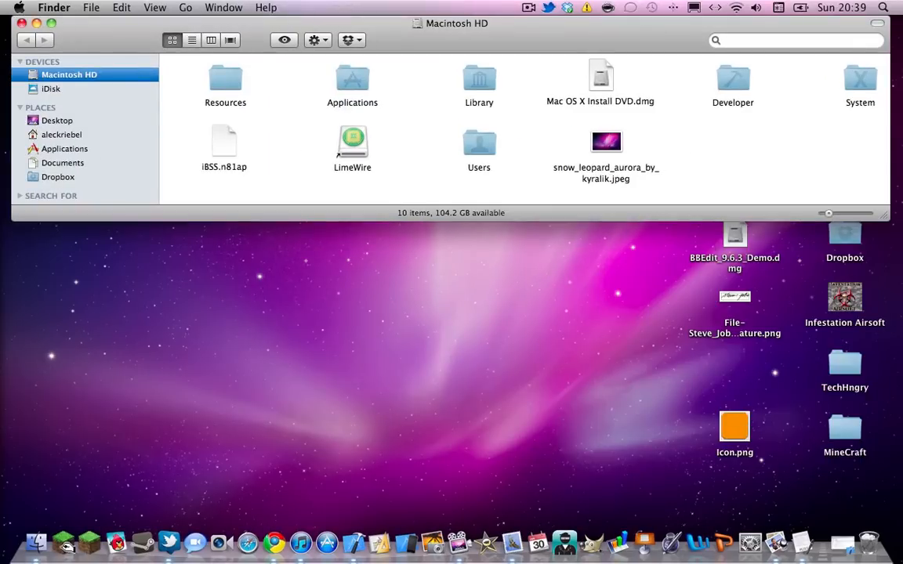
click(22, 23)
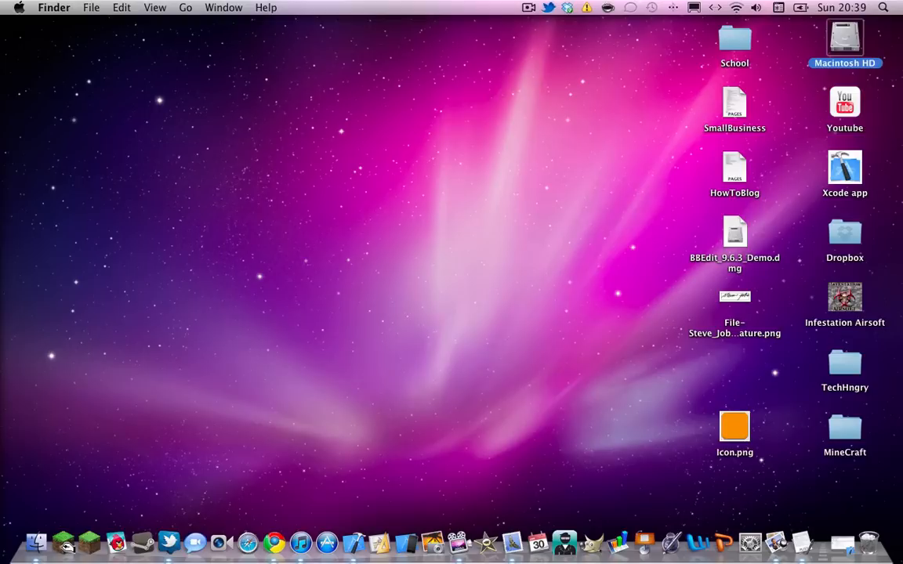
double_click(845, 168)
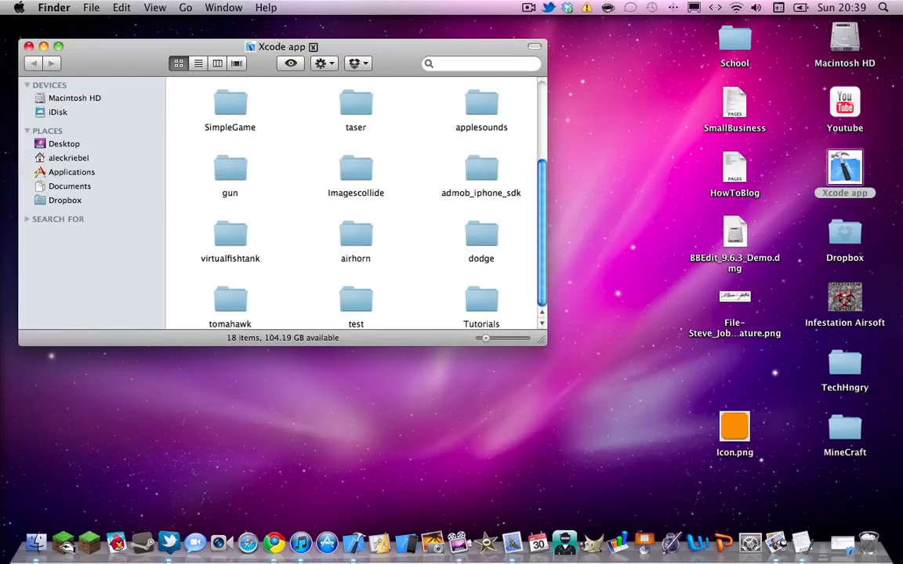
double_click(356, 301)
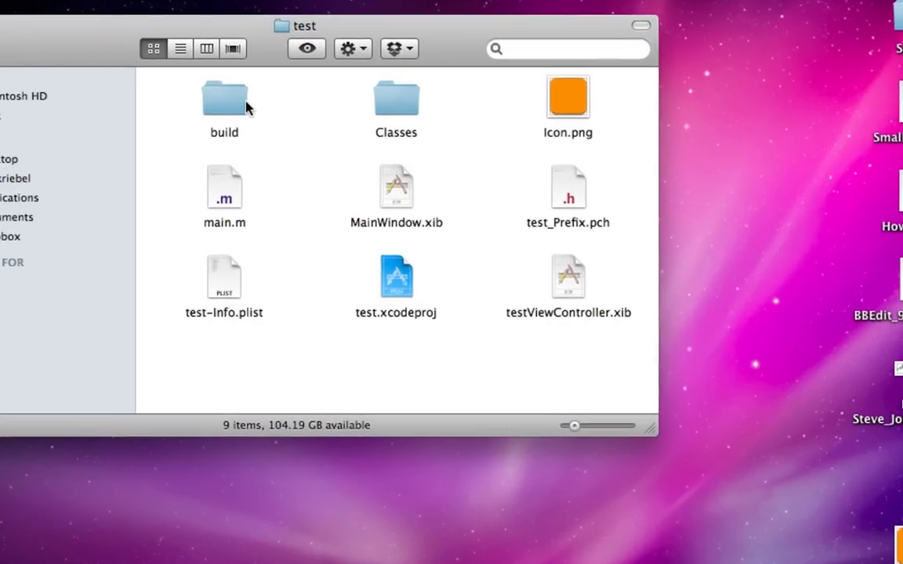
double_click(225, 104)
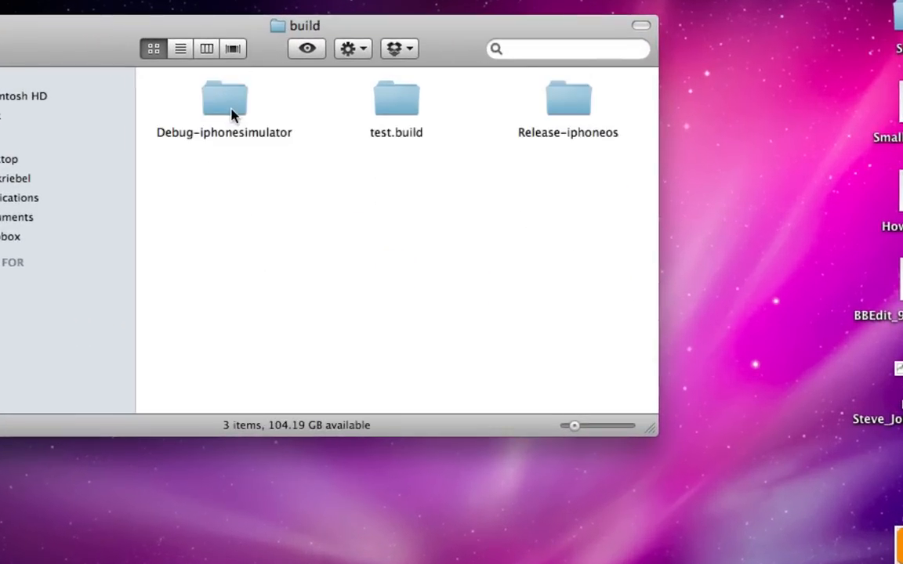
double_click(568, 101)
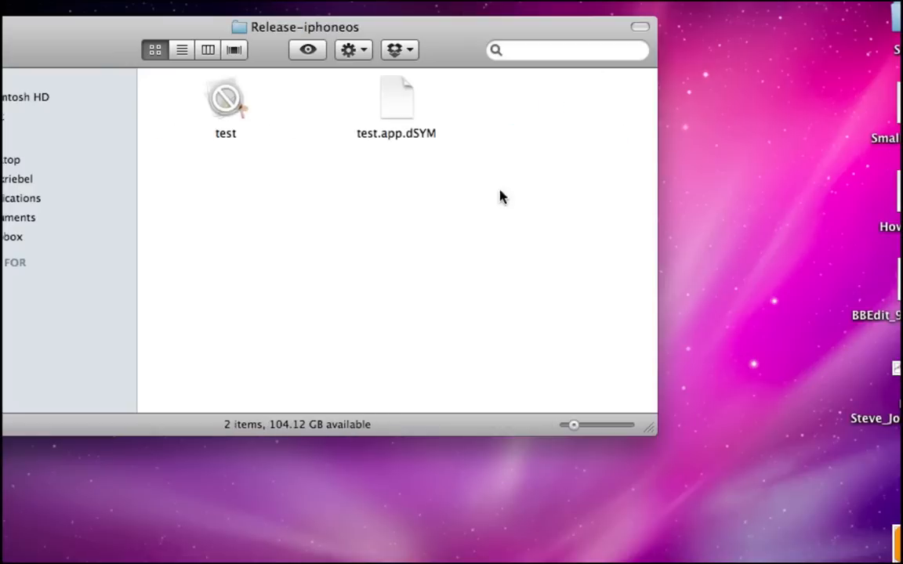
Step: Compress the built test app into a zip, move test.zip to the Desktop, and close the Finder window
click(233, 117)
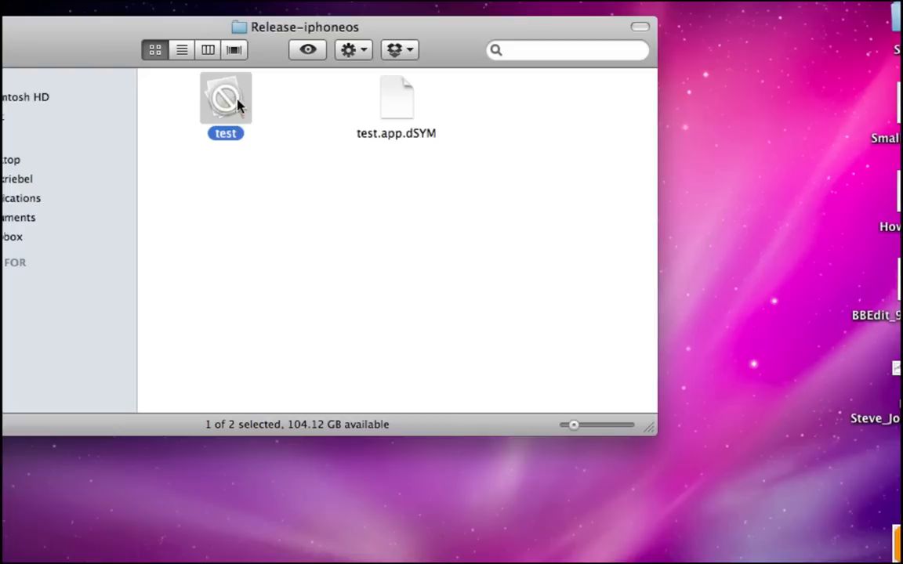
right_click(226, 106)
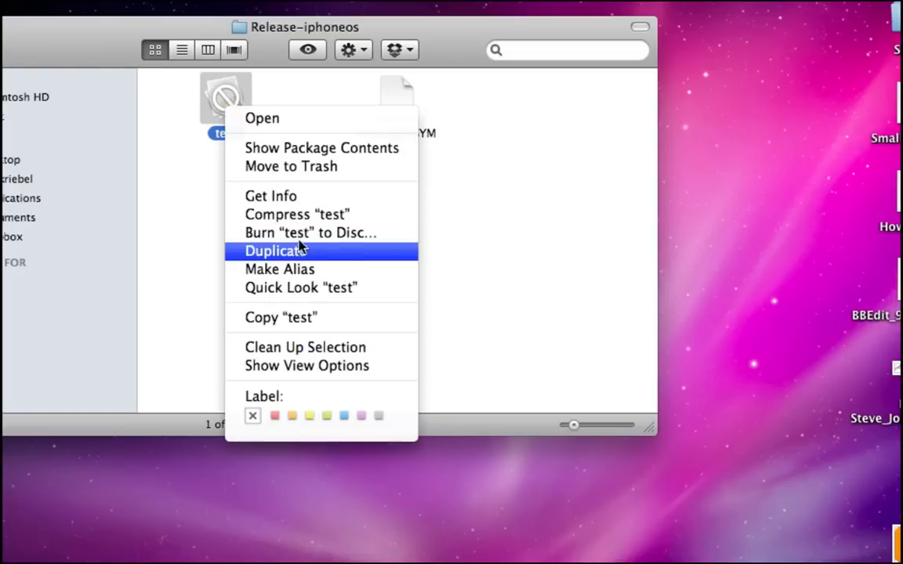
click(270, 214)
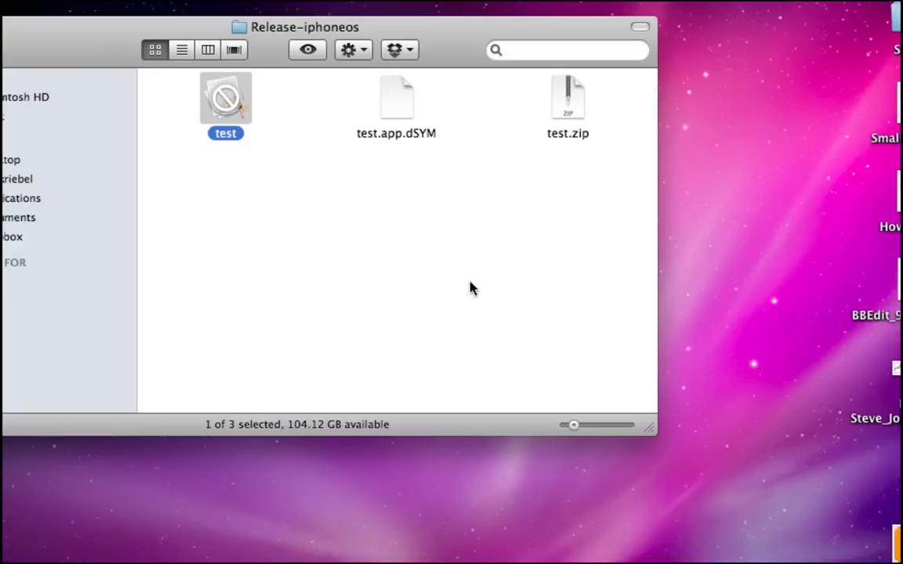
drag(570, 114, 799, 198)
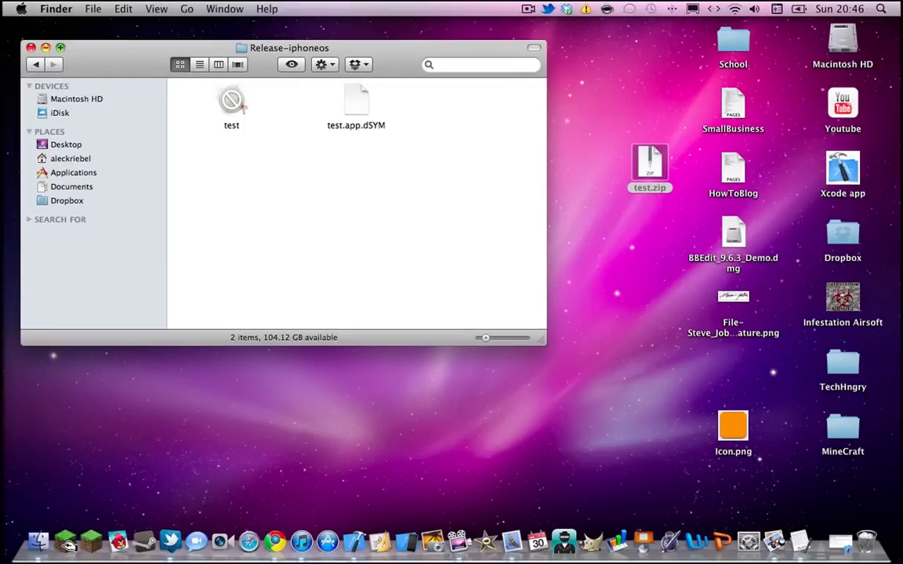
click(31, 47)
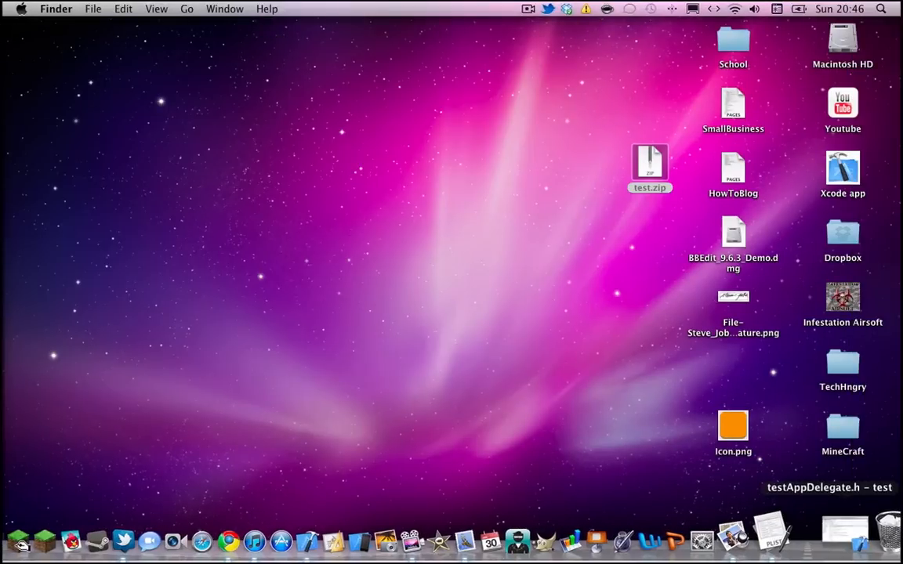
Step: Restore the test project, set it to Debug for the Simulator, and build and run it
click(839, 541)
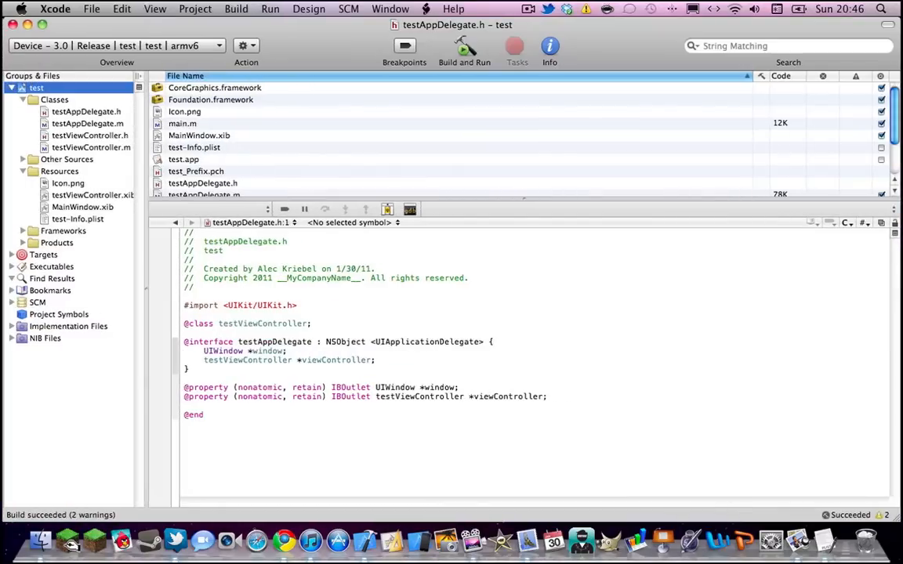
click(118, 45)
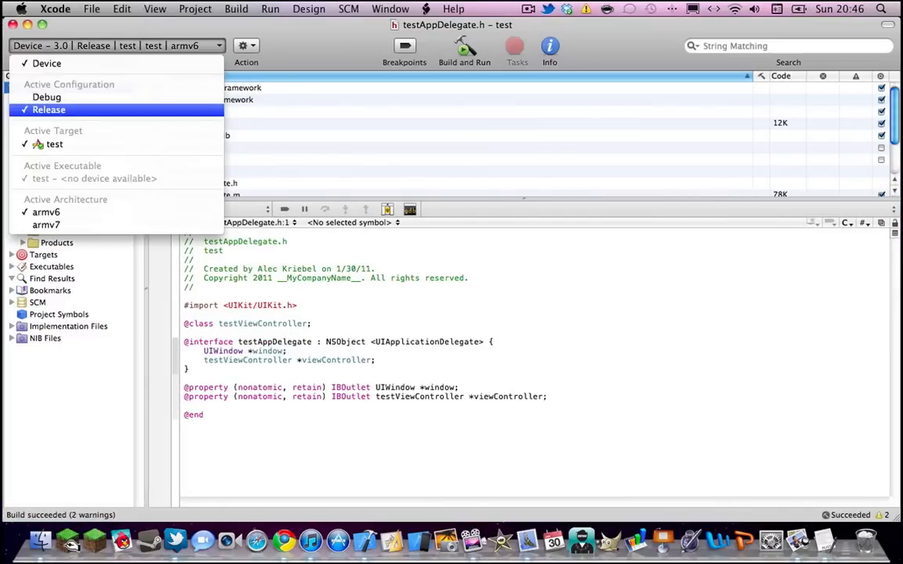
click(47, 97)
click(117, 45)
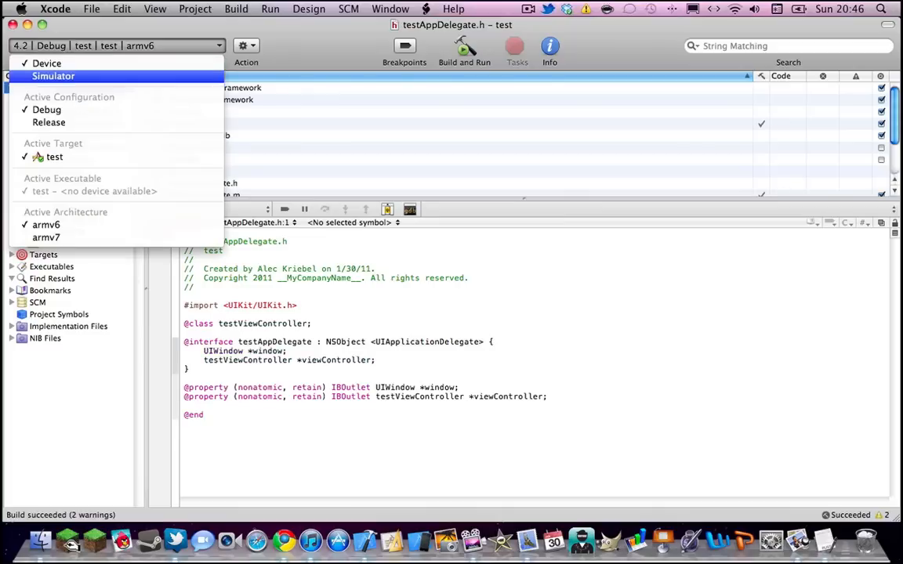
click(47, 69)
click(464, 47)
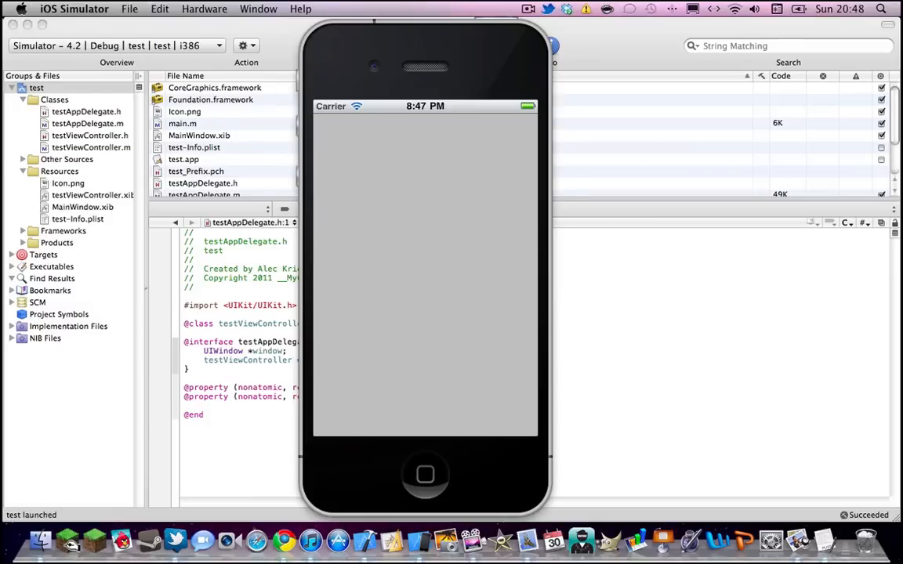
Step: Minimize the test project window and reposition the iOS Simulator over the Desktop
drag(619, 28, 620, 31)
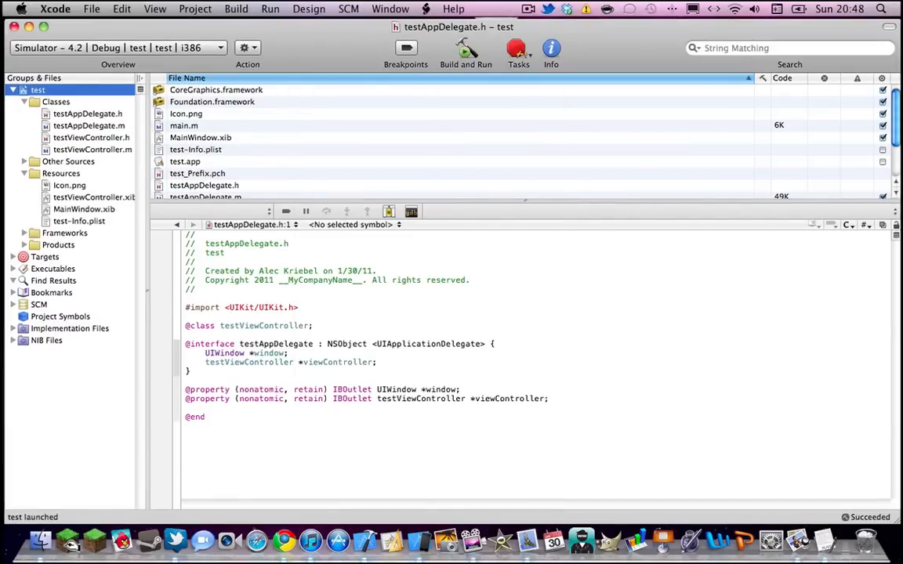
key(super+m)
drag(425, 46, 402, 46)
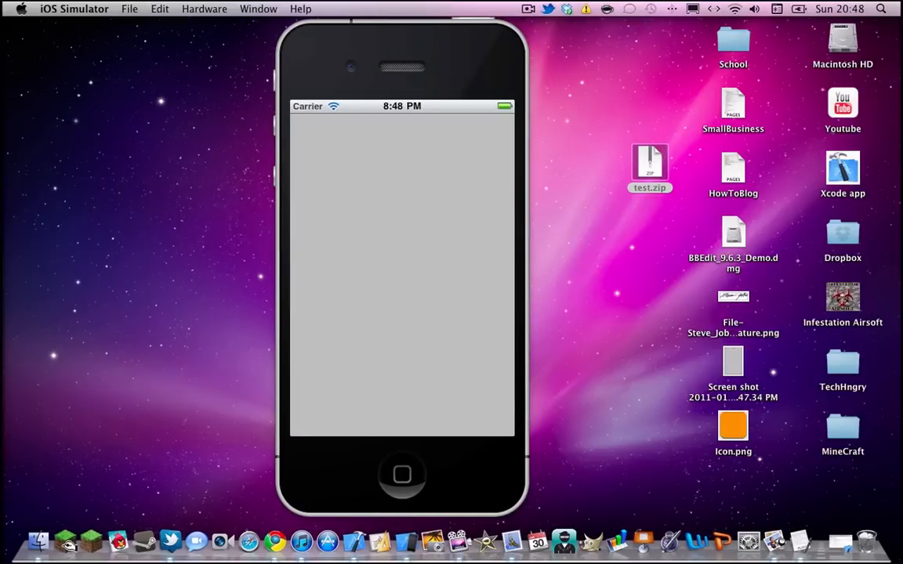
Step: View the Desktop screen shot of the running app in Preview and close it
double_click(733, 364)
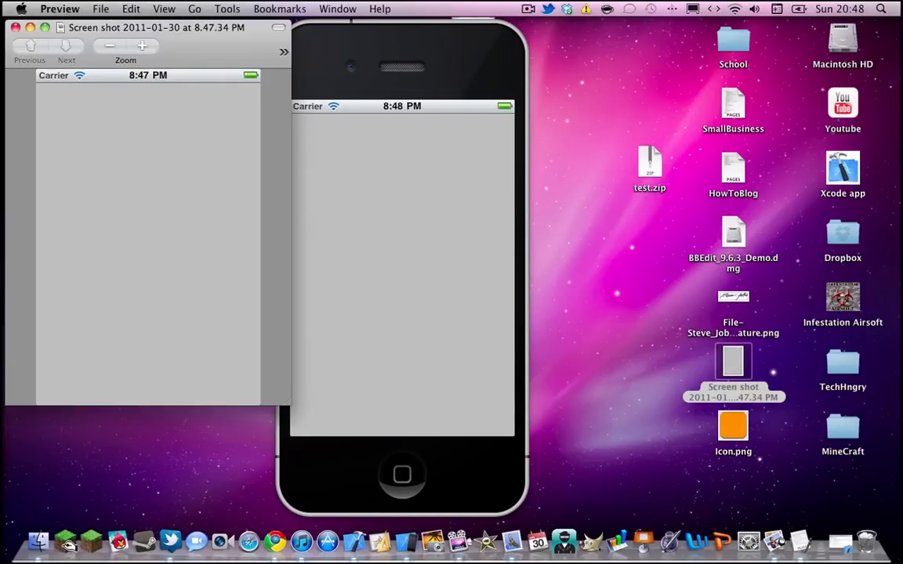
drag(149, 27, 207, 38)
click(74, 38)
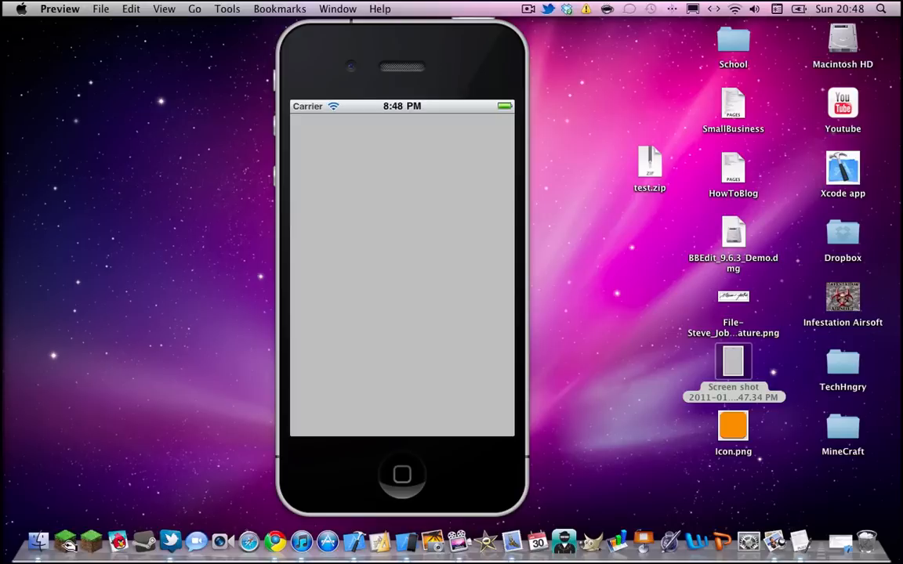
Step: Quit the iOS Simulator, and restore and re-minimize the test project window
drag(353, 47, 442, 47)
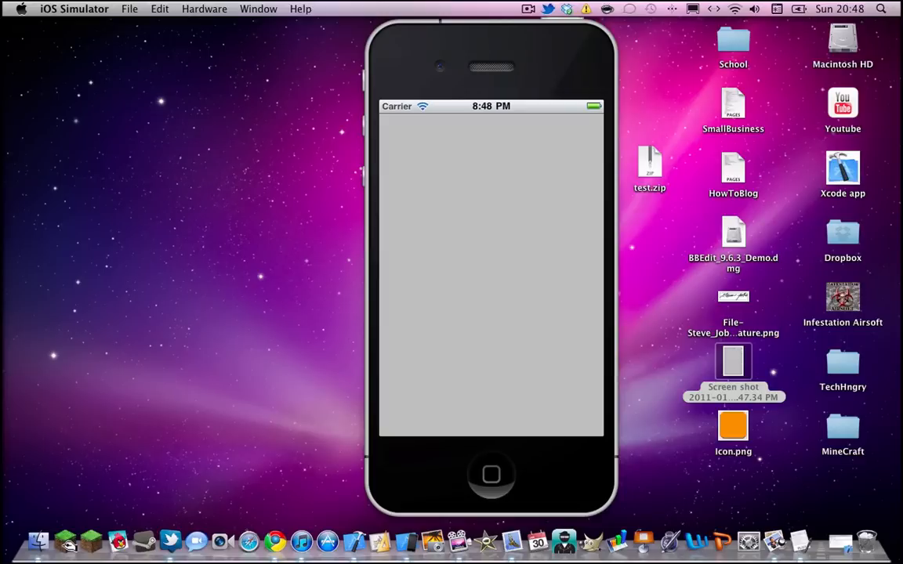
key(super+q)
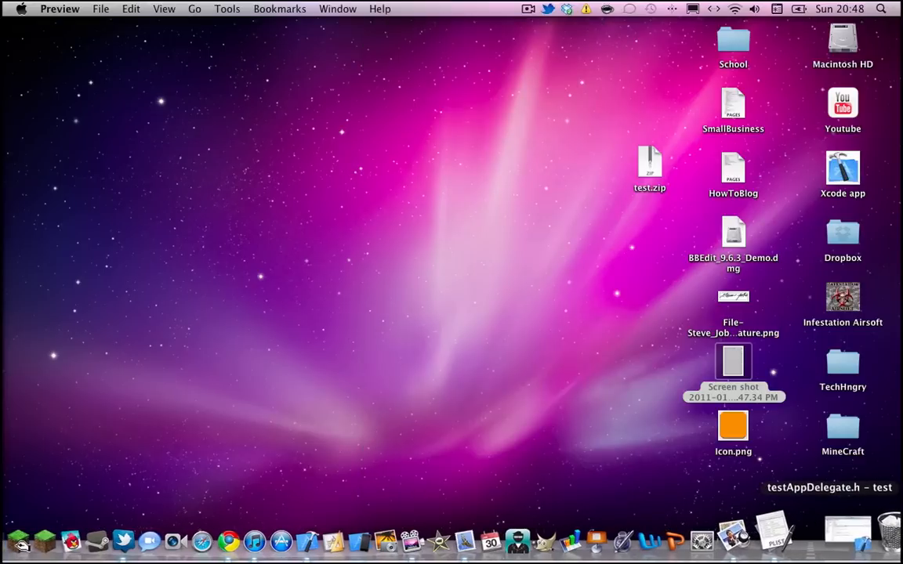
click(832, 539)
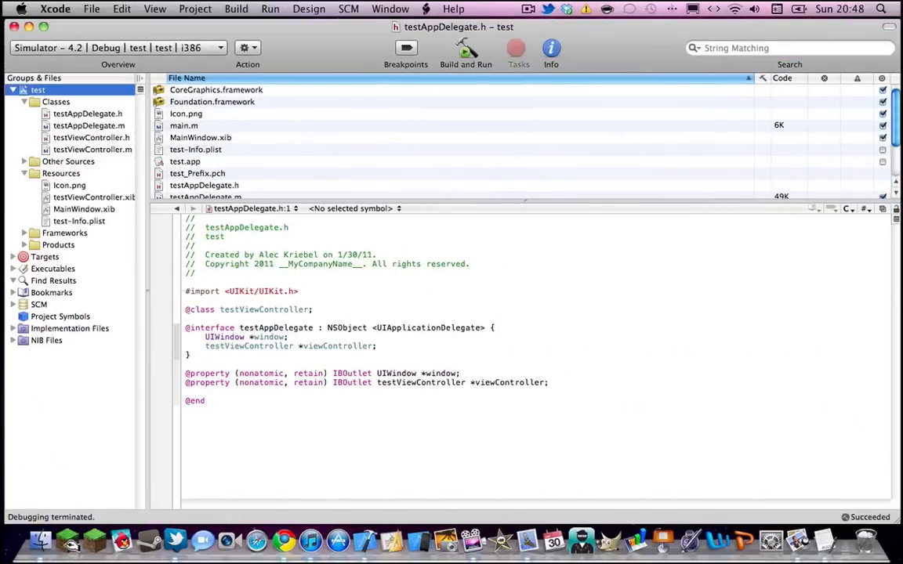
key(super+m)
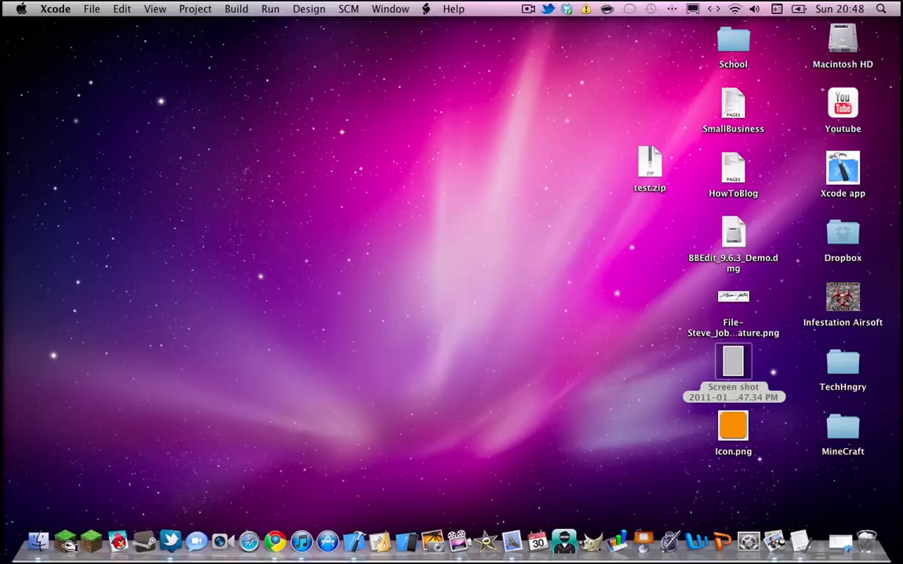
click(733, 427)
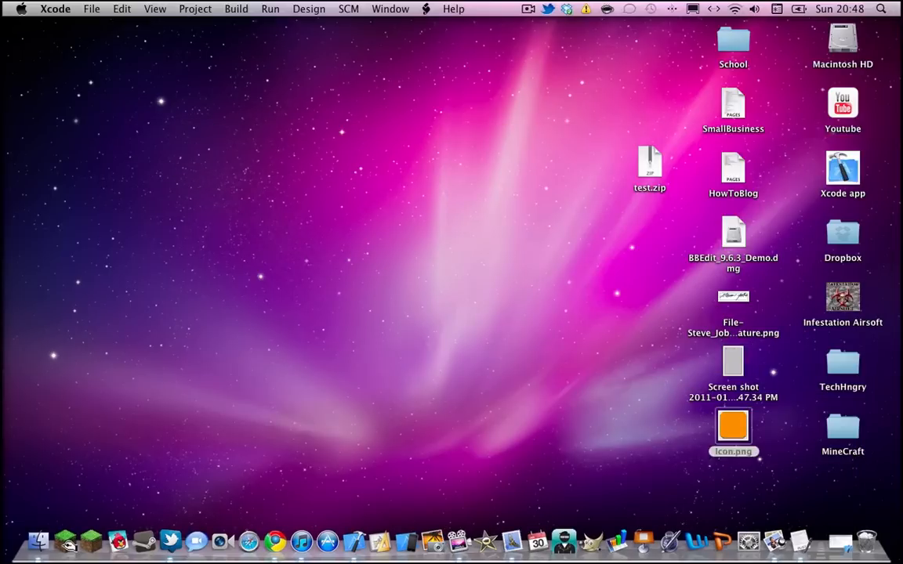
drag(866, 533, 866, 533)
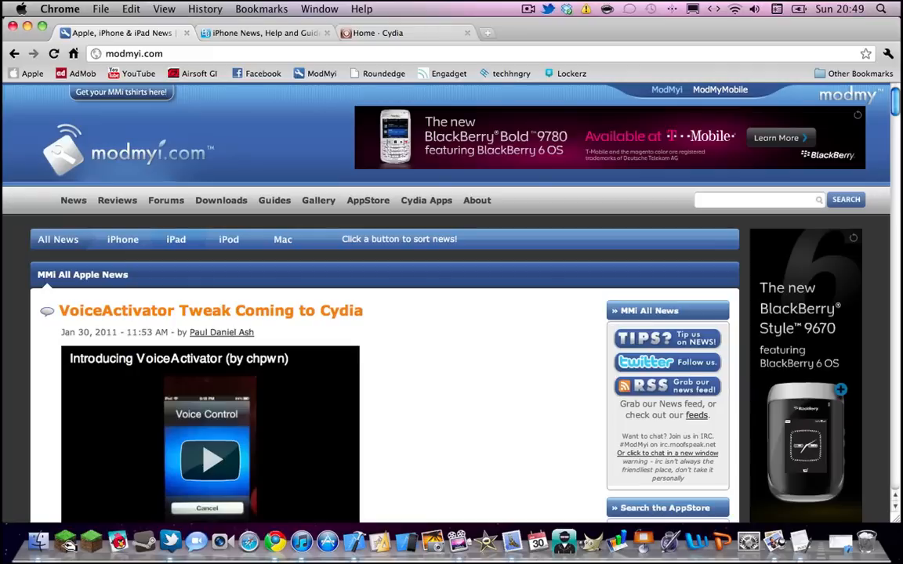
Step: Compare the ModMyi and BigBoss home pages as places to submit a Cydia package
click(283, 33)
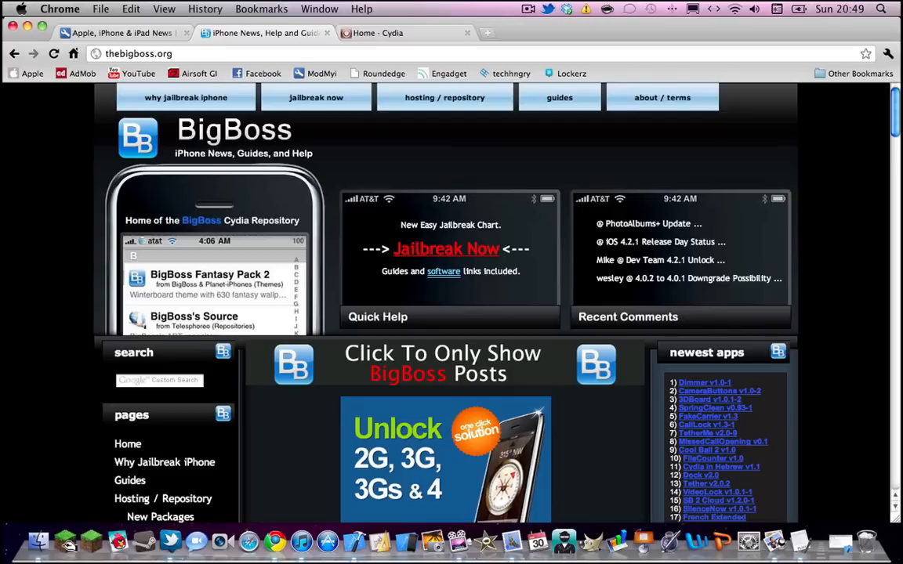
click(122, 33)
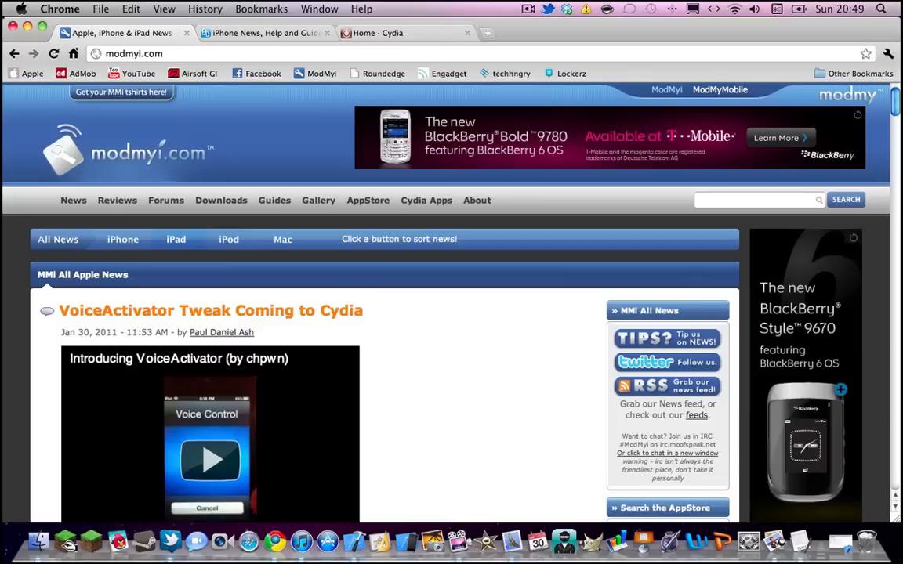
mouse_move(318, 201)
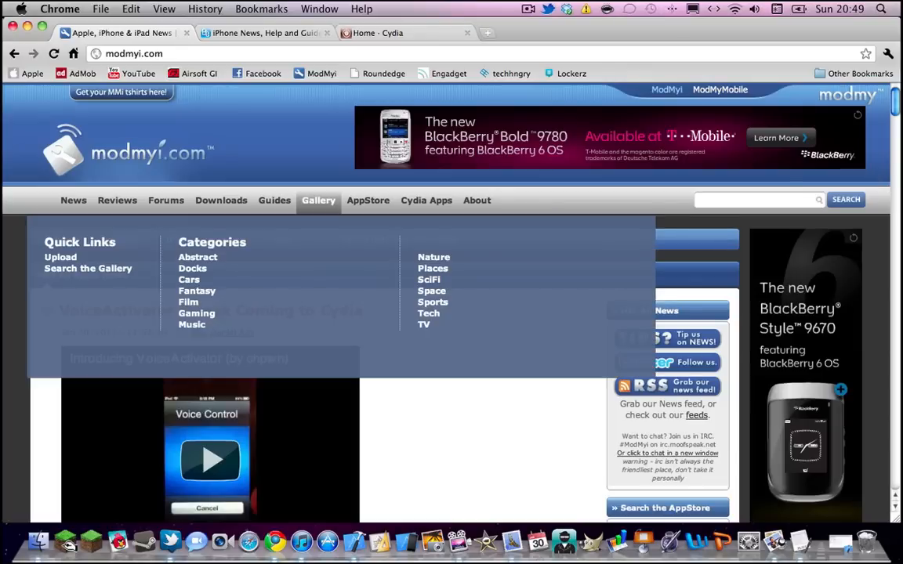
scroll(329, 353, down, 5)
scroll(329, 353, up, 5)
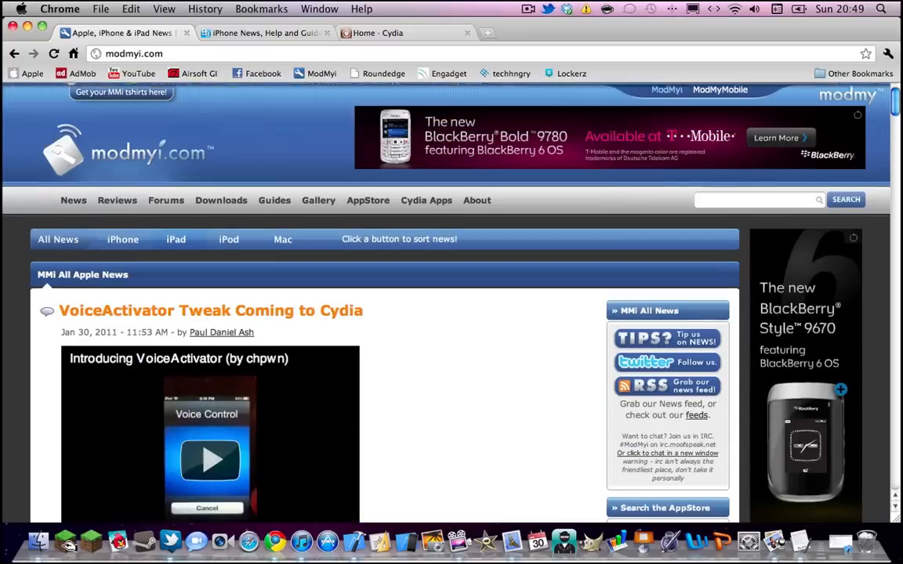
key(ctrl+Tab)
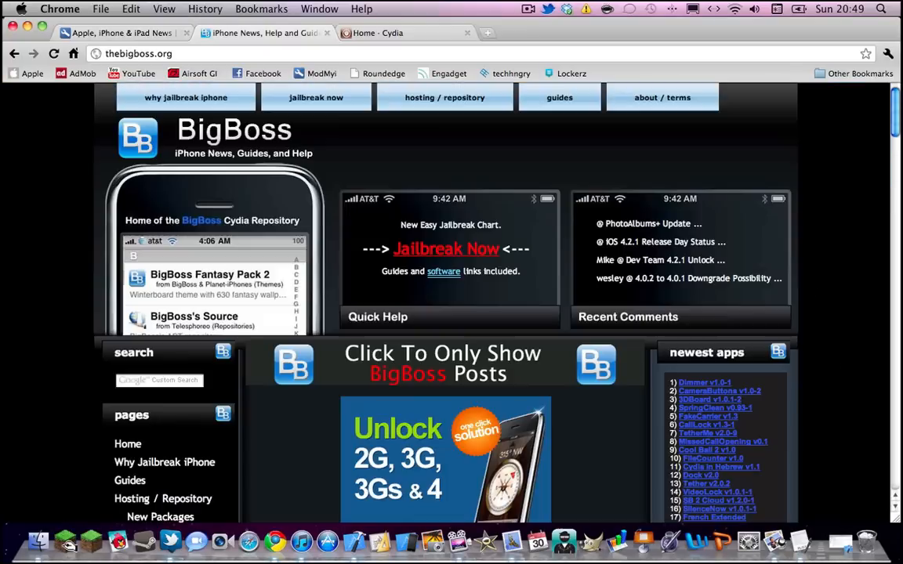
key(ctrl+shift+Tab)
key(ctrl+Tab)
key(ctrl+shift+Tab)
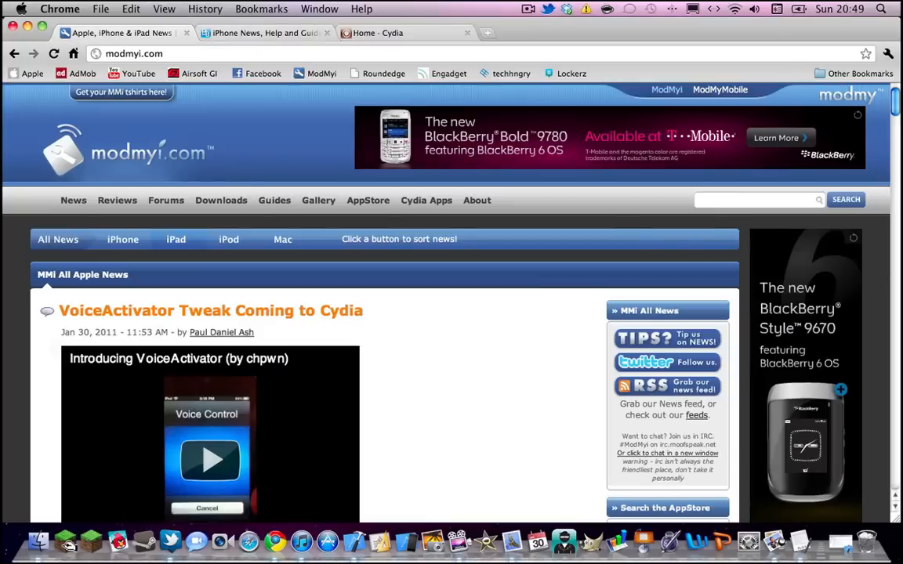
key(ctrl+Tab)
key(ctrl+shift+Tab)
key(ctrl+Tab)
key(ctrl+shift+Tab)
key(ctrl+Tab)
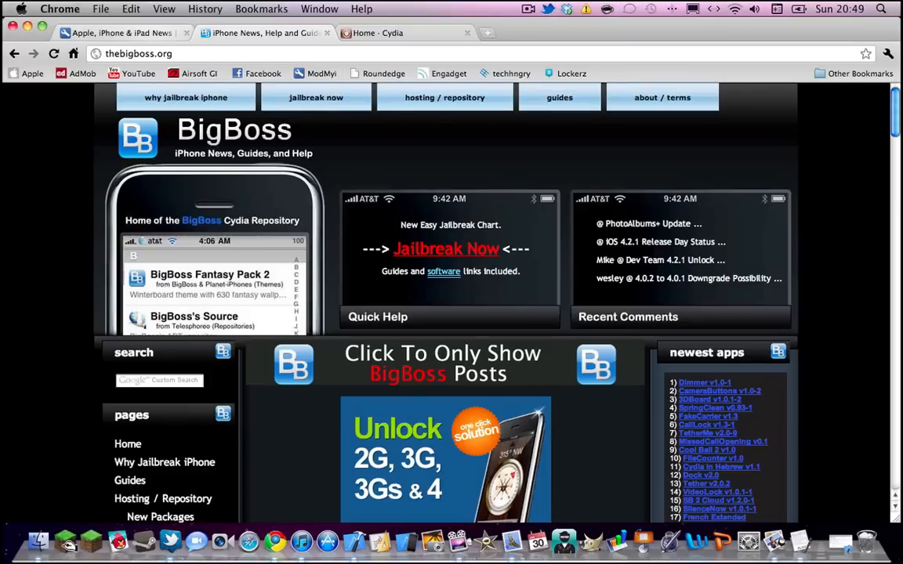
key(ctrl+shift+Tab)
Step: Open ModMyi's page for submitting a package to Cydia and log in to the developer portal
mouse_move(274, 201)
scroll(502, 327, down, 10)
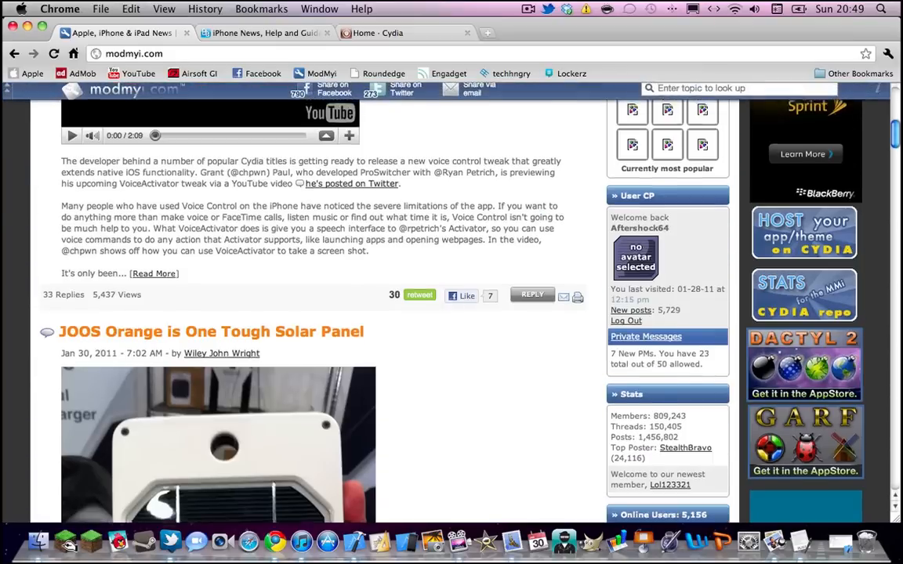
scroll(502, 326, up, 10)
mouse_move(426, 201)
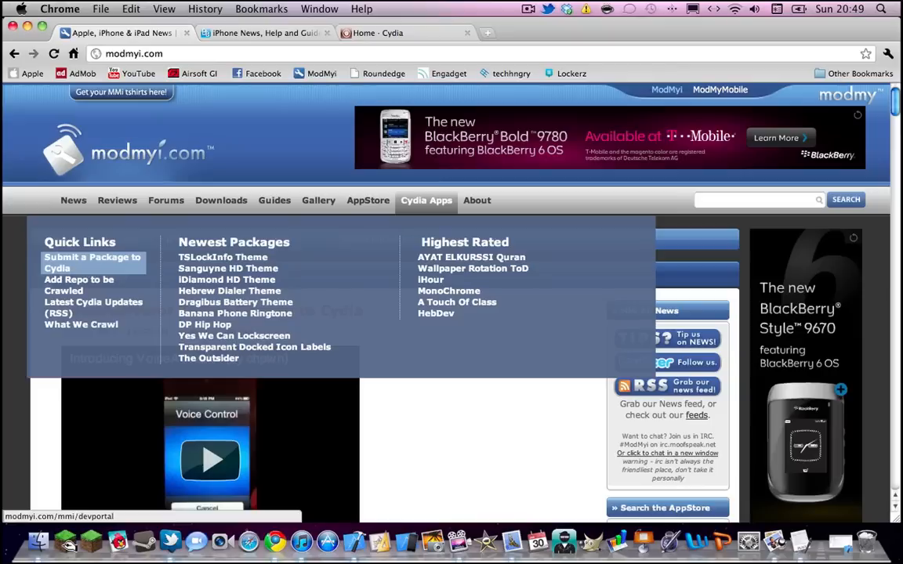
click(92, 263)
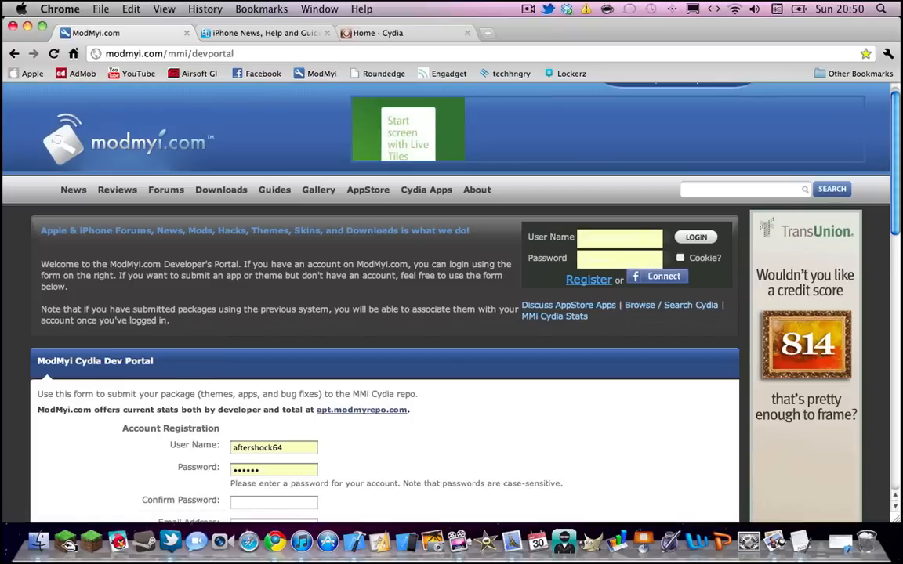
key(Return)
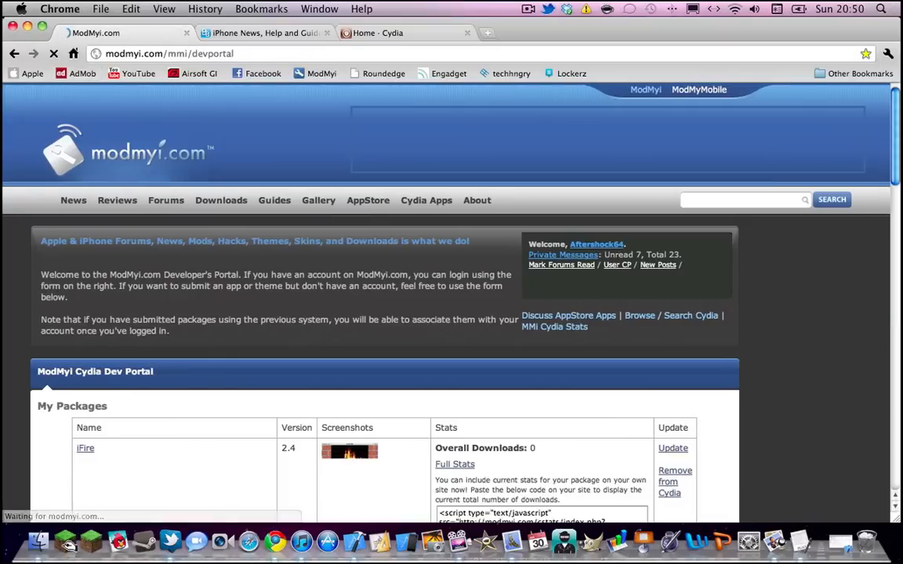
Step: Examine the My Packages list in the ModMyi Cydia Dev Portal, including versions, screenshots, download stats and update options
scroll(369, 167, down, 8)
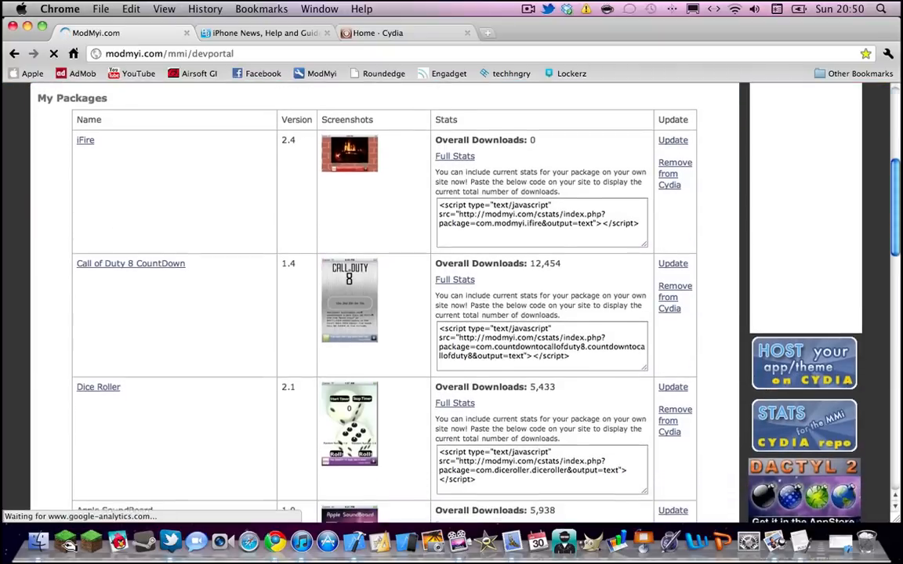
scroll(368, 298, down, 5)
scroll(368, 298, up, 7)
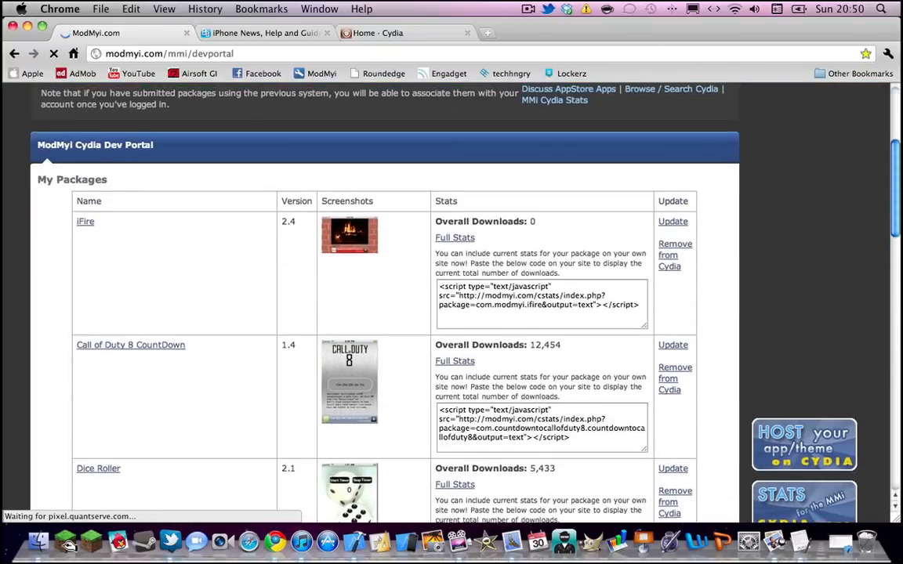
scroll(368, 202, down, 4)
scroll(368, 202, up, 9)
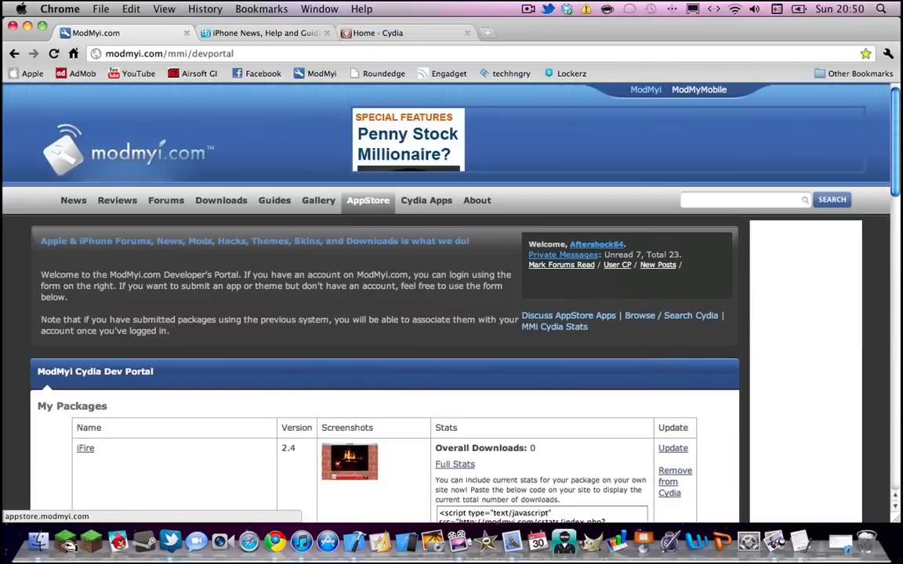
scroll(368, 202, down, 5)
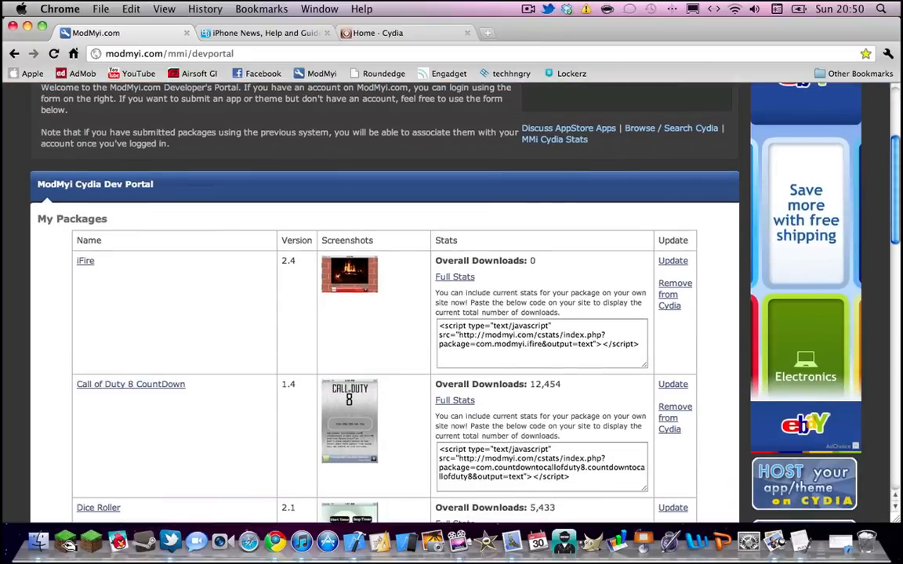
scroll(384, 298, down, 4)
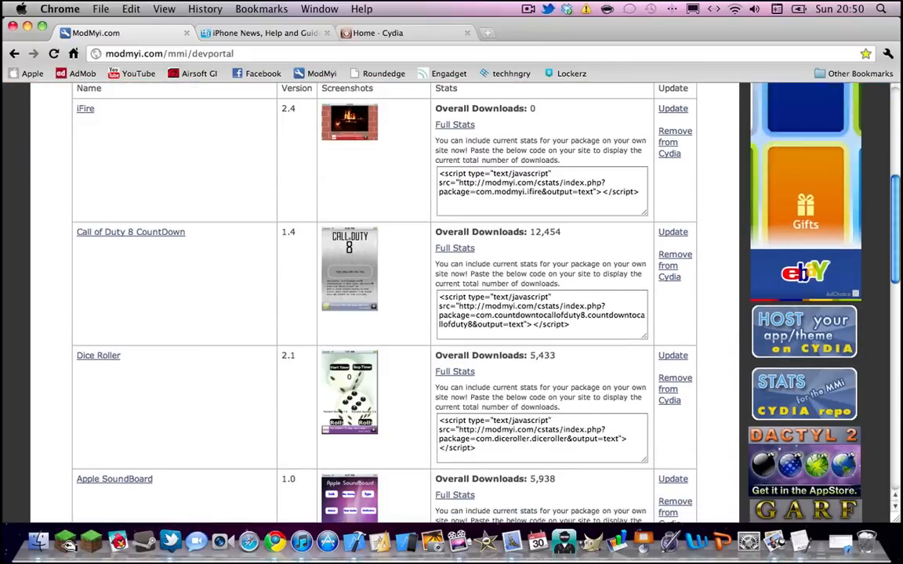
scroll(368, 298, down, 8)
scroll(368, 298, up, 17)
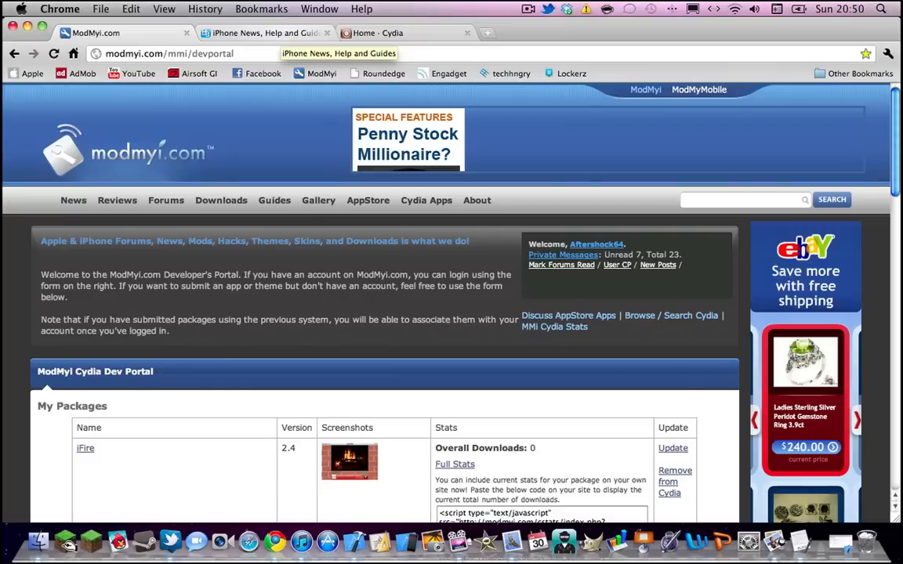
Step: Look for the app submission link among the BigBoss site's Hosting / Repository pages
click(258, 33)
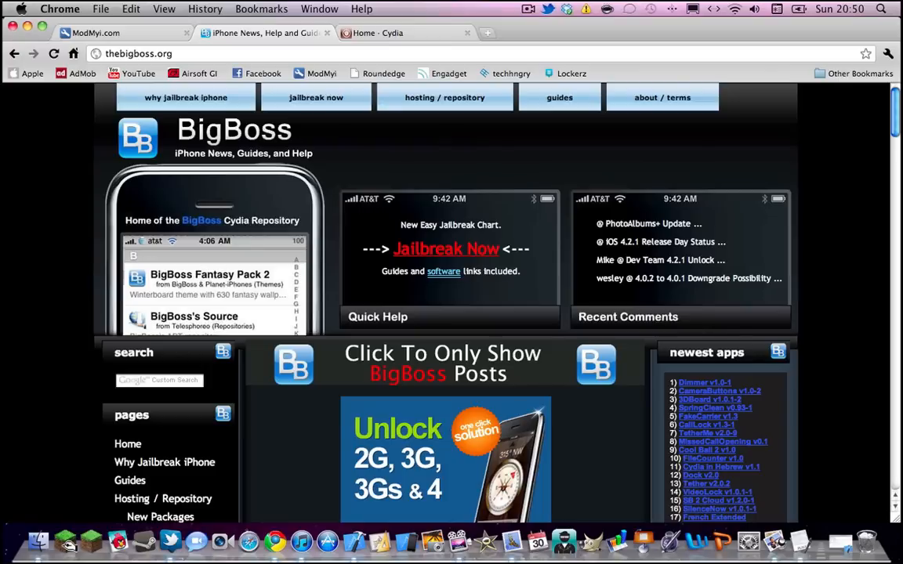
scroll(451, 298, down, 5)
scroll(451, 298, up, 5)
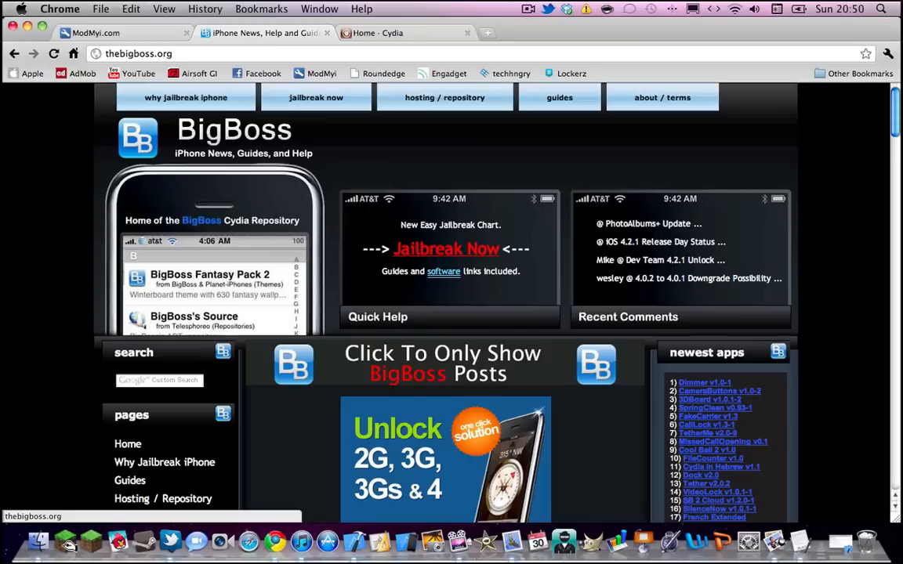
scroll(129, 208, down, 5)
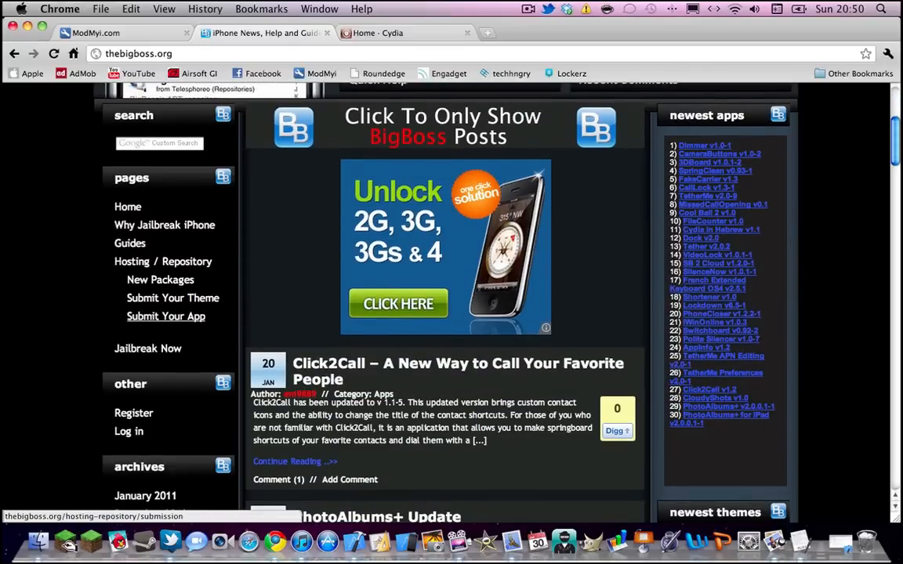
scroll(165, 315, up, 5)
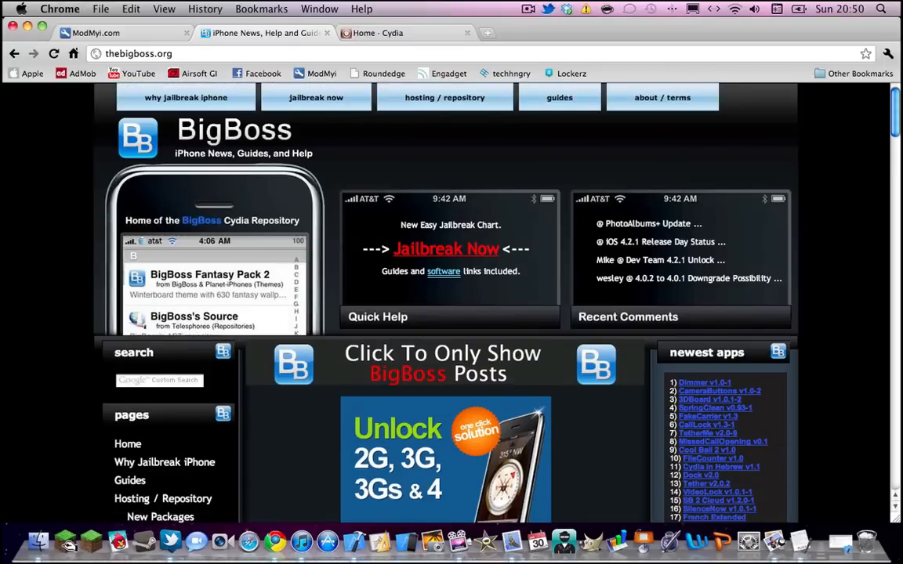
Step: Return to the ModMyi developer portal and enter App as the package name in the Submit a New Package form
click(118, 33)
scroll(384, 302, down, 10)
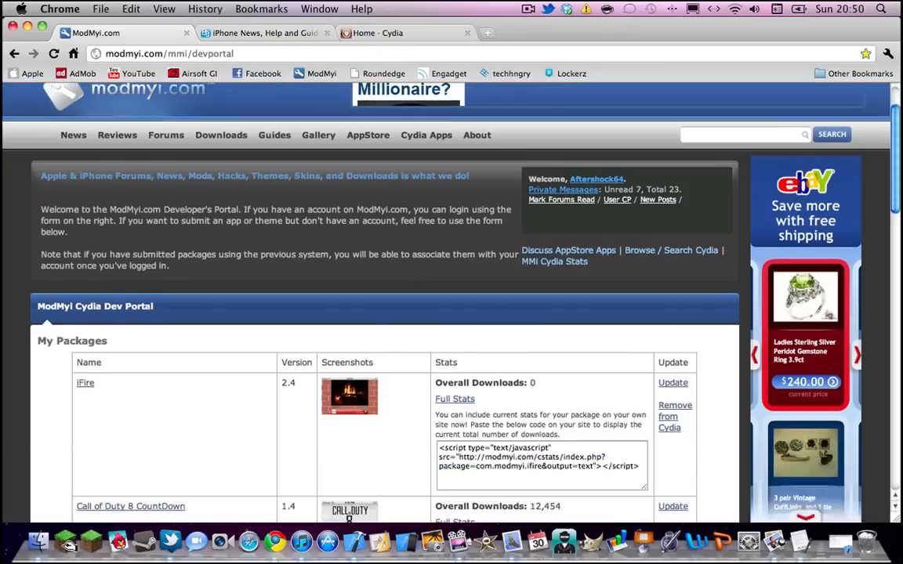
scroll(384, 302, down, 8)
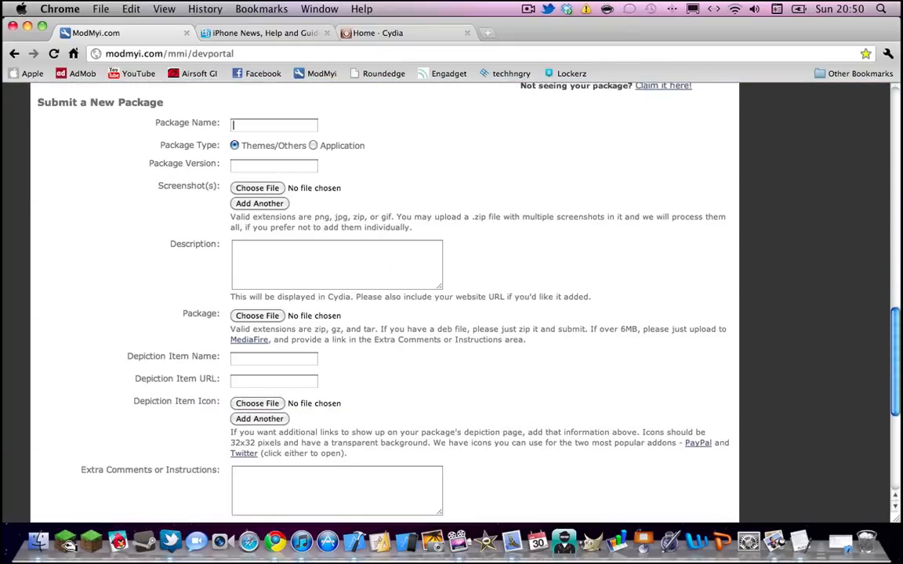
click(274, 126)
text(App)
key(Down)
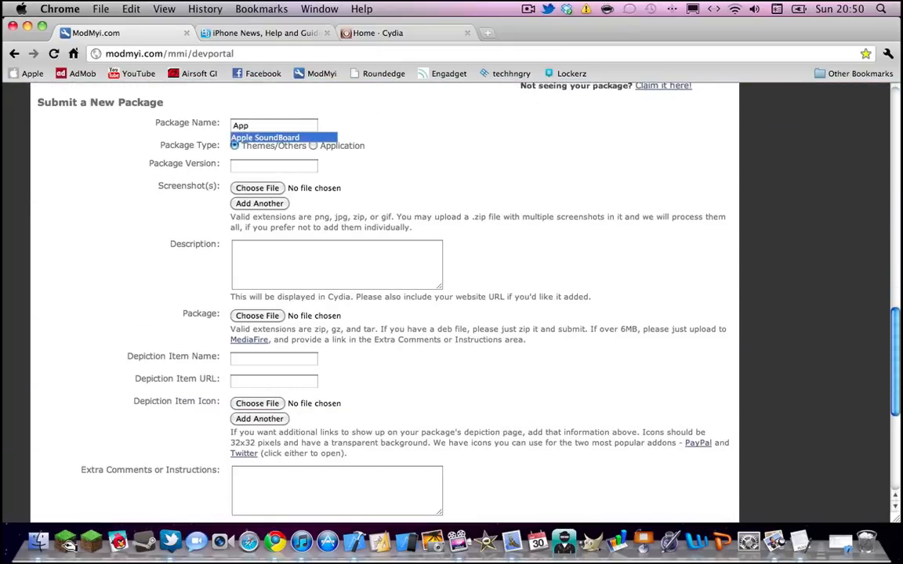
key(Return)
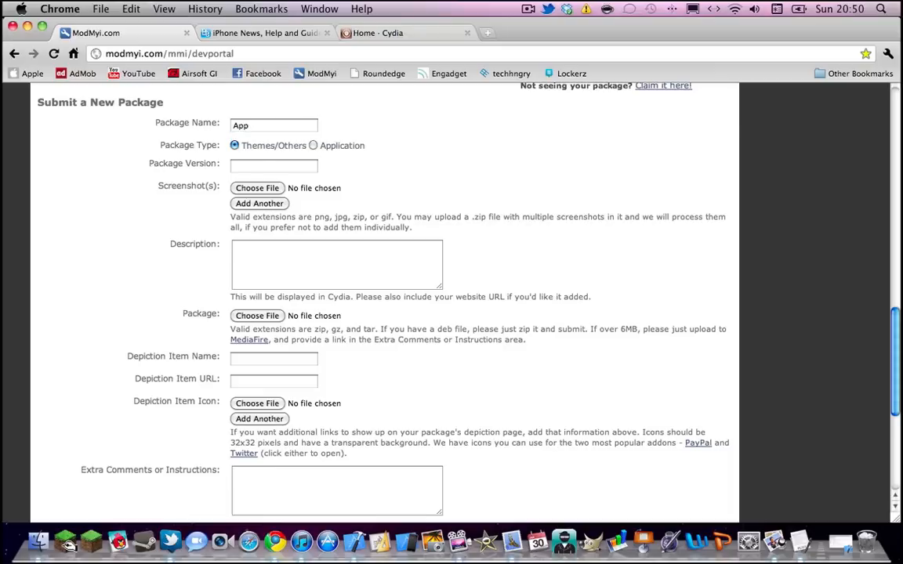
Step: Set the package type to Application and the package version to 1.0
click(314, 146)
click(273, 166)
text(1.0)
key(Return)
Step: Attach the Desktop screen shot ending in 47.34 PM as the screenshot and enter the description "This is an app"
key(Tab)
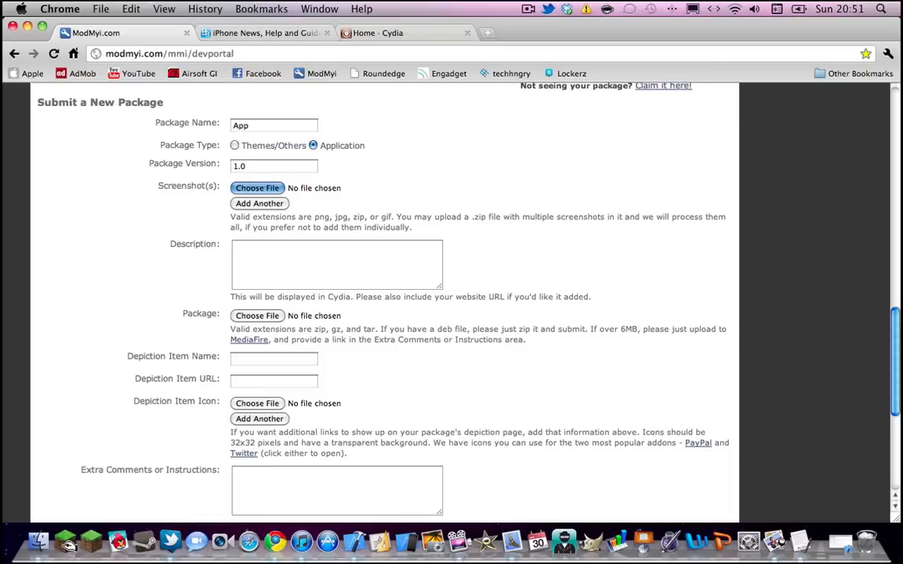
key(space)
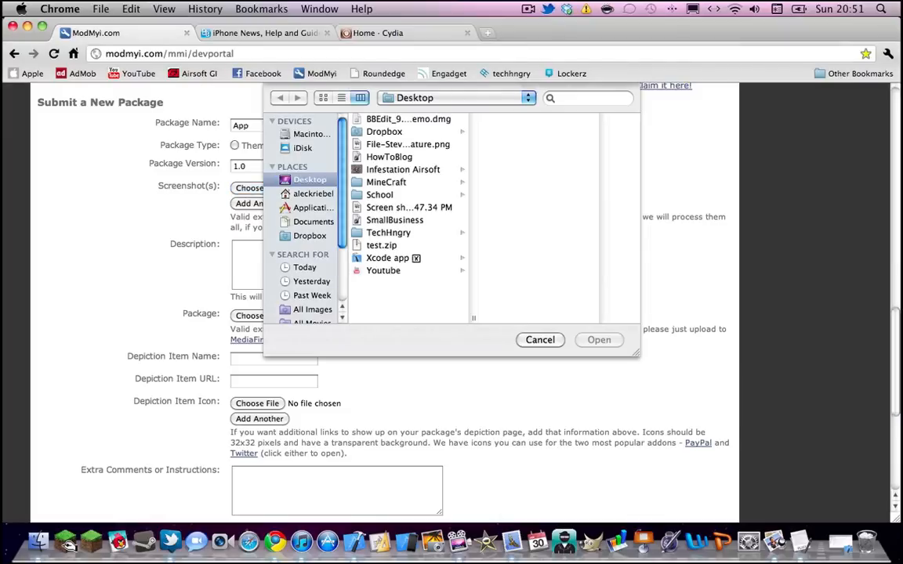
double_click(408, 208)
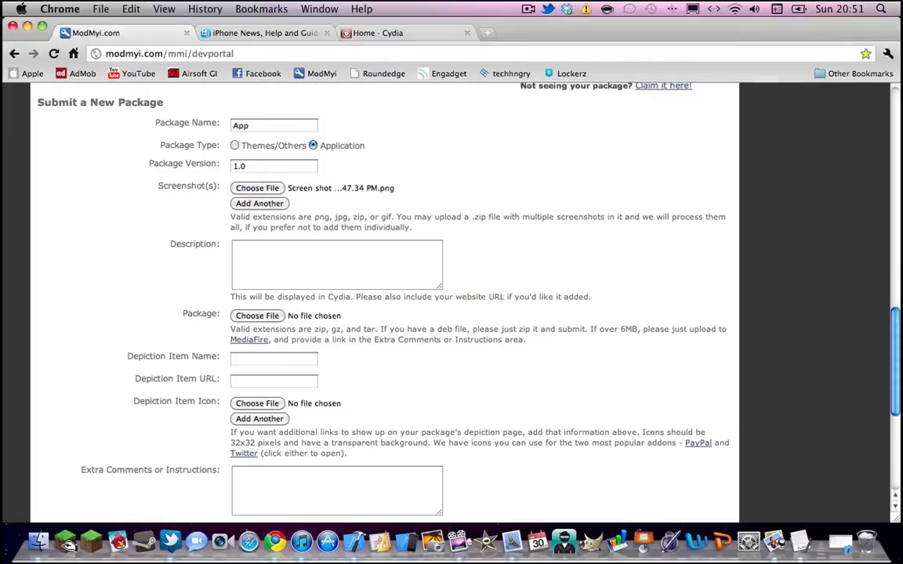
scroll(452, 298, down, 2)
click(337, 210)
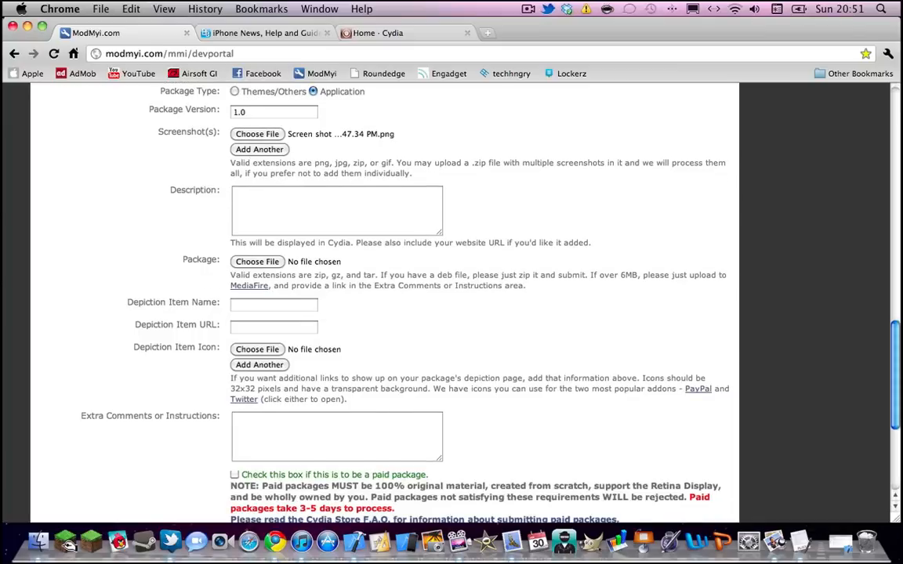
text(This is an app)
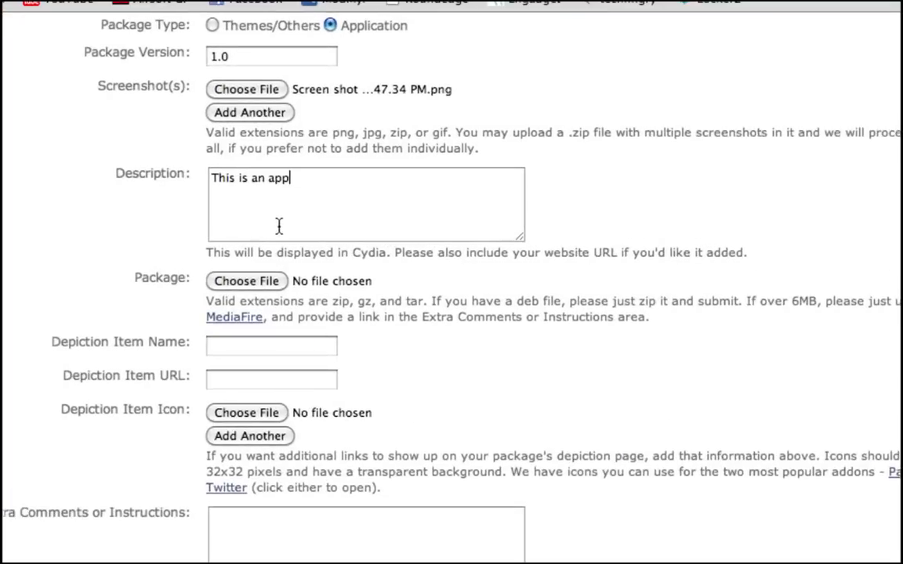
Step: Attach test.zip from the Desktop as the package file in the submission form
click(263, 279)
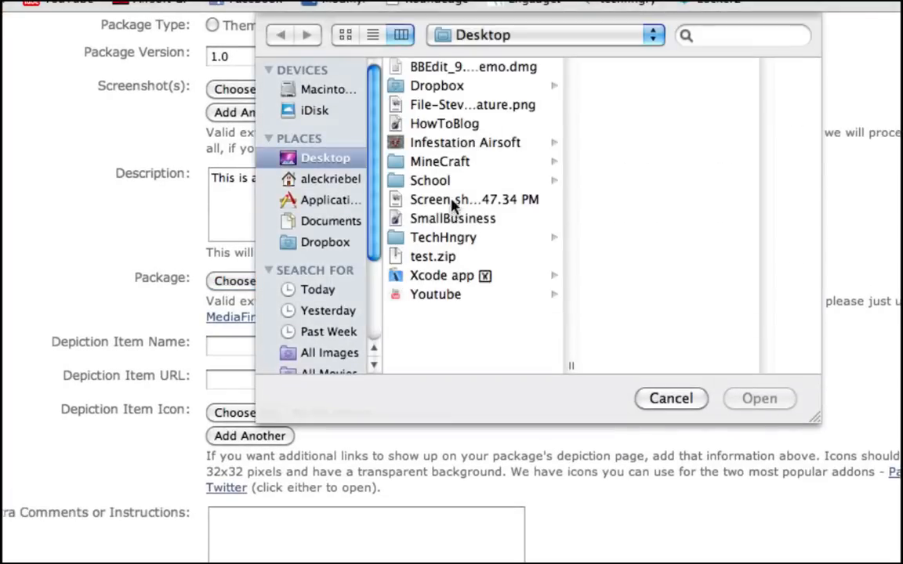
click(453, 256)
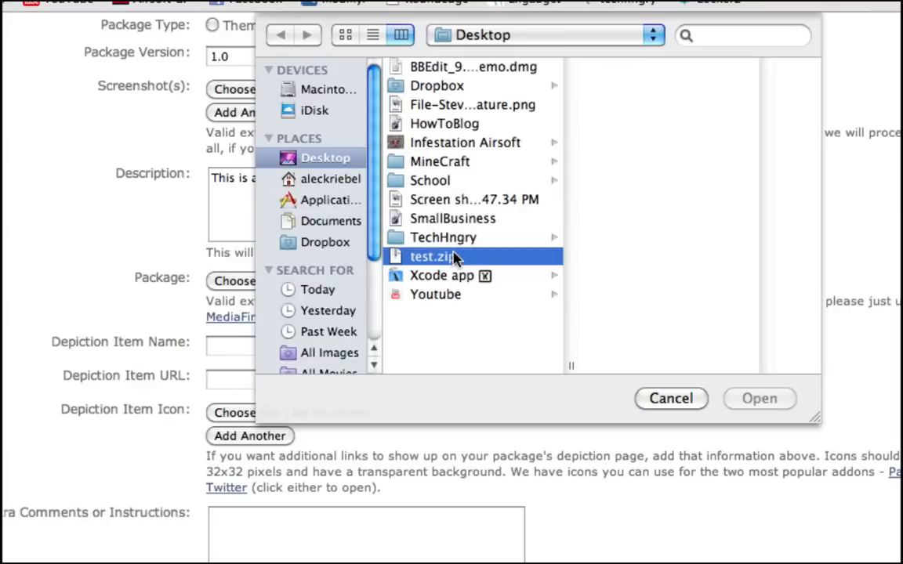
click(774, 405)
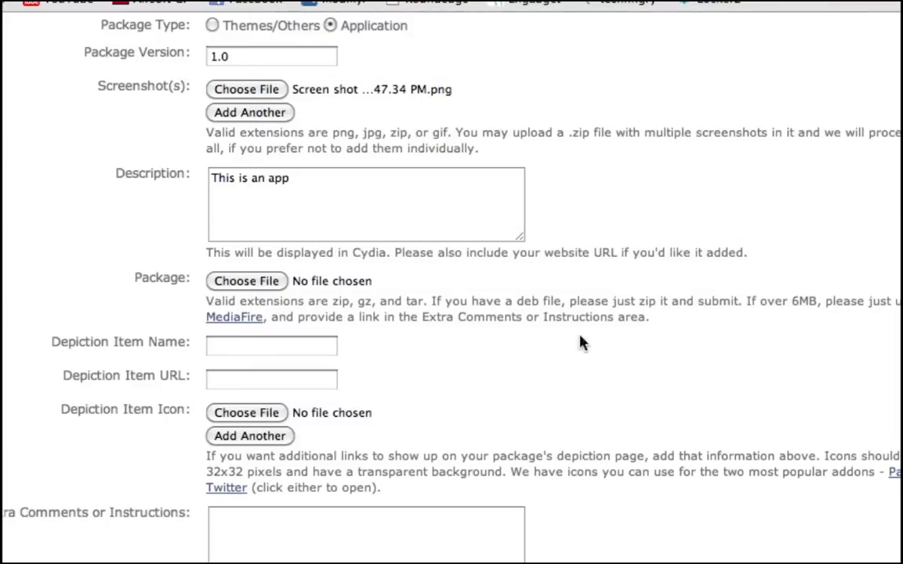
scroll(548, 333, down, 2)
scroll(549, 333, down, 5)
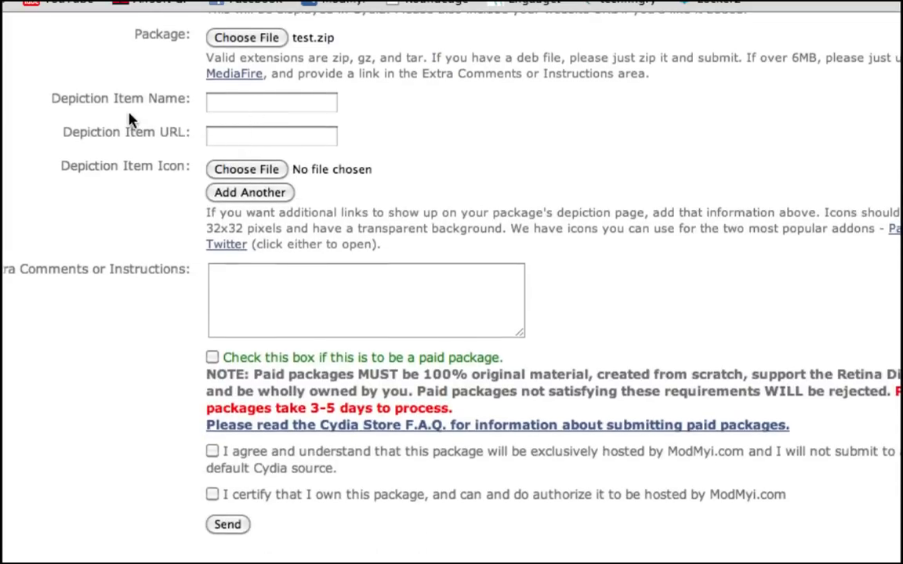
scroll(131, 120, down, 3)
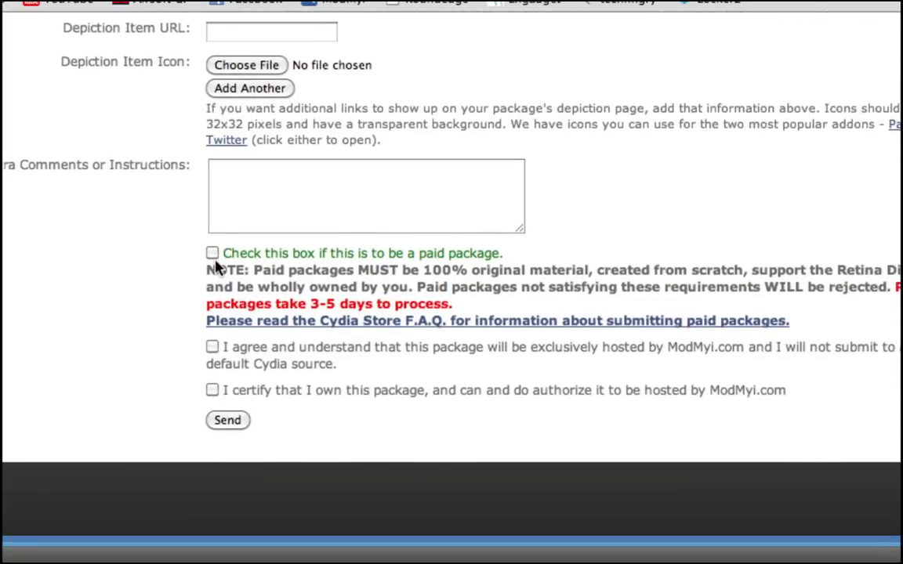
Step: Mark the package as paid to examine the extra price, entity and PayPal fields, and unmark it again
click(245, 195)
click(212, 255)
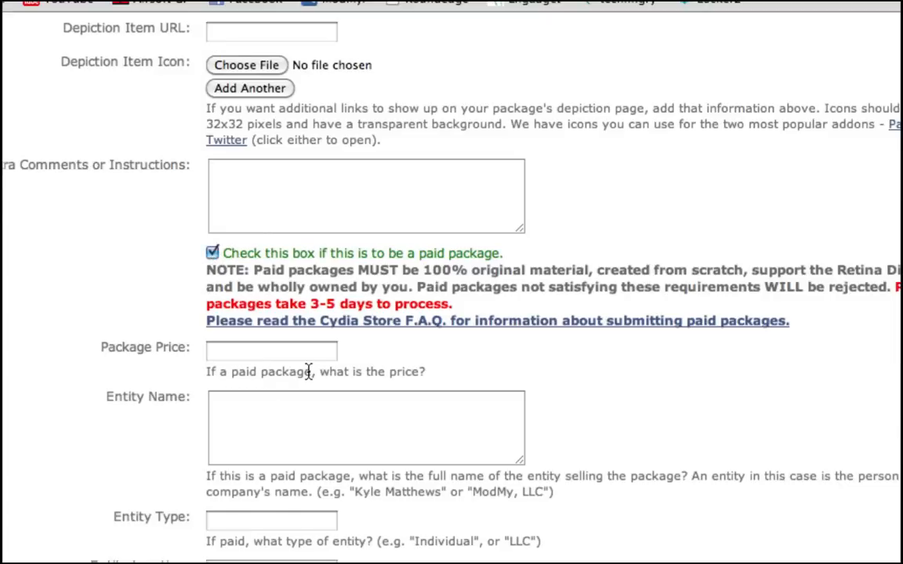
scroll(308, 371, down, 2)
scroll(280, 285, down, 3)
scroll(280, 266, down, 5)
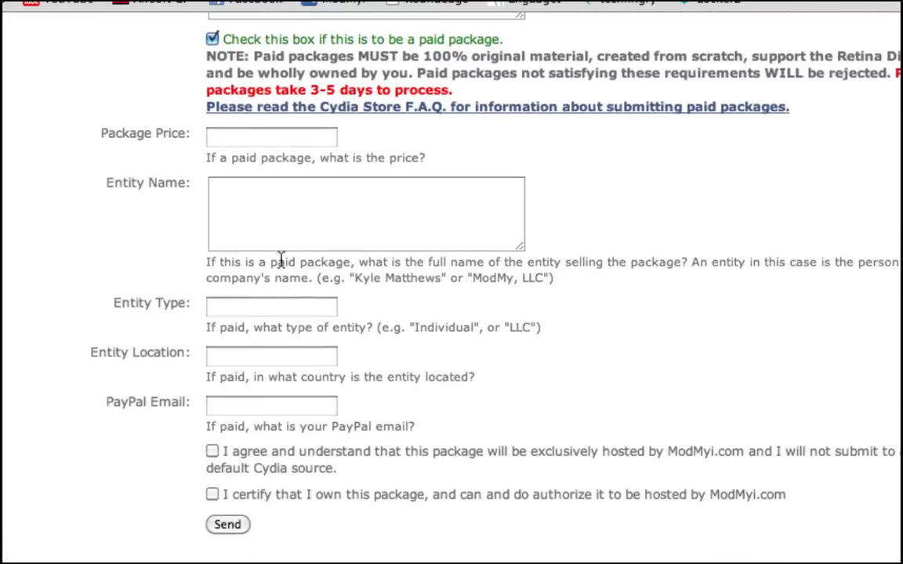
scroll(283, 258, up, 15)
scroll(285, 260, down, 15)
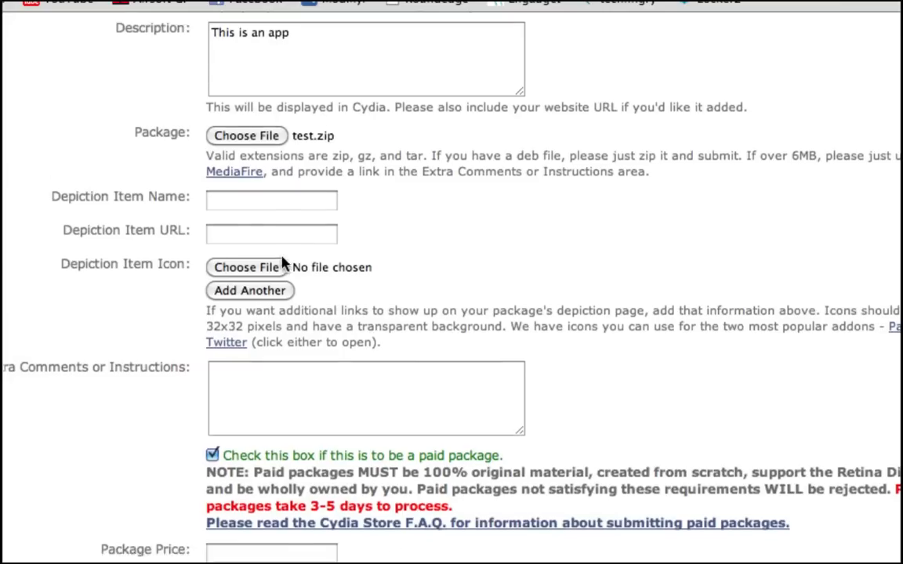
click(211, 203)
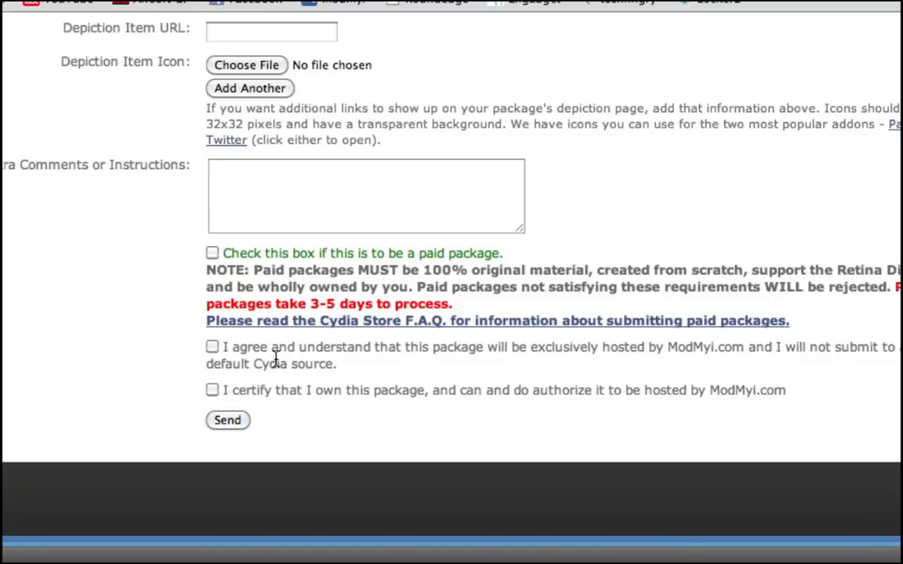
Step: Accept the exclusive ModMyi.com hosting agreement and certify ownership of the package in the submission form
click(213, 347)
click(217, 394)
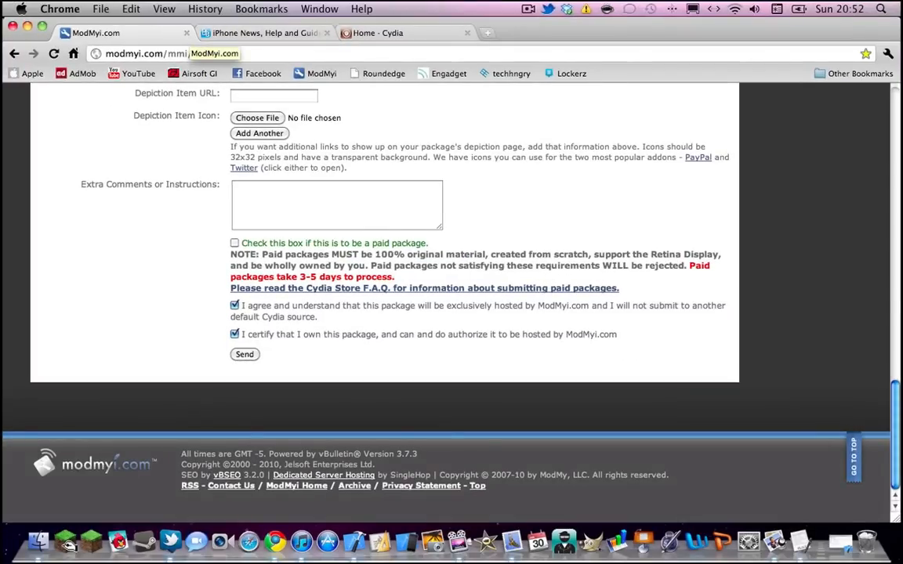
scroll(447, 303, up, 15)
scroll(447, 303, down, 3)
scroll(447, 302, down, 15)
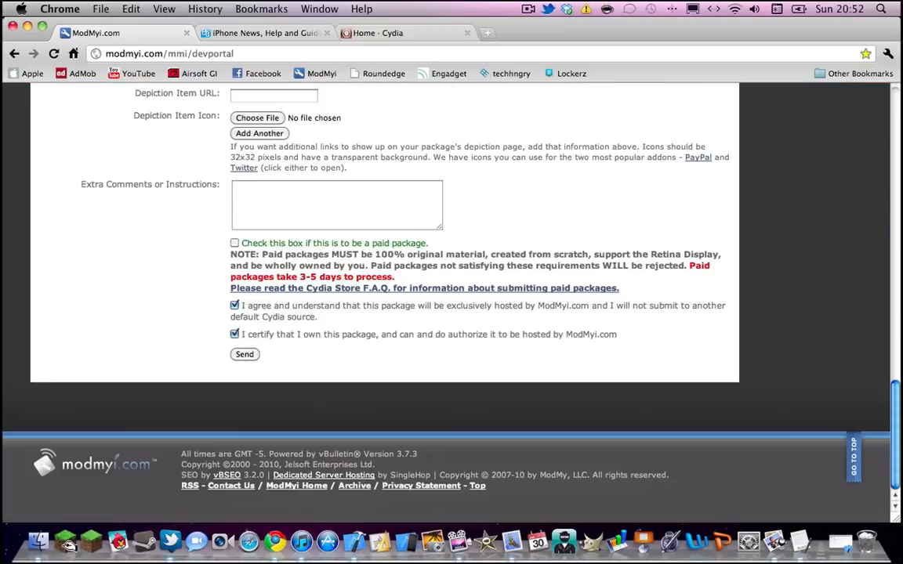
scroll(447, 302, up, 12)
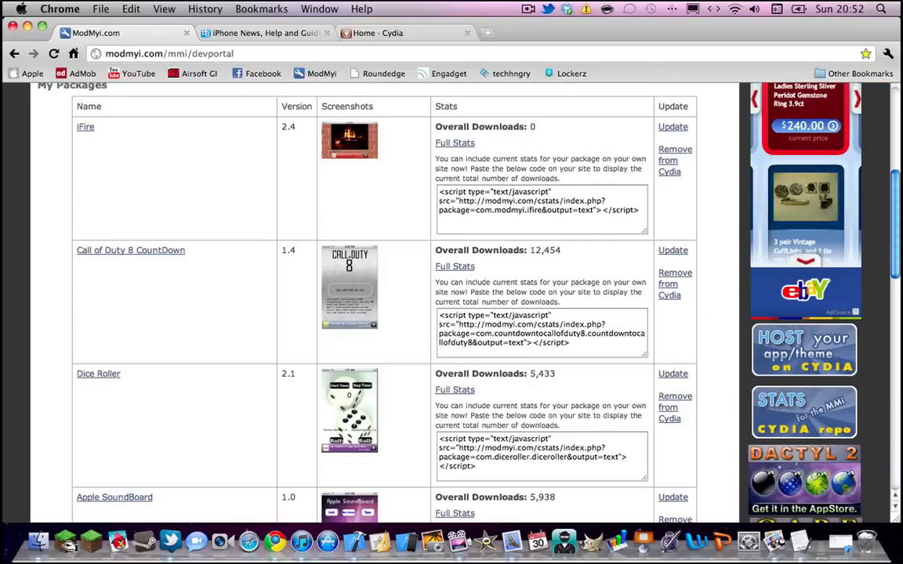
scroll(452, 302, up, 5)
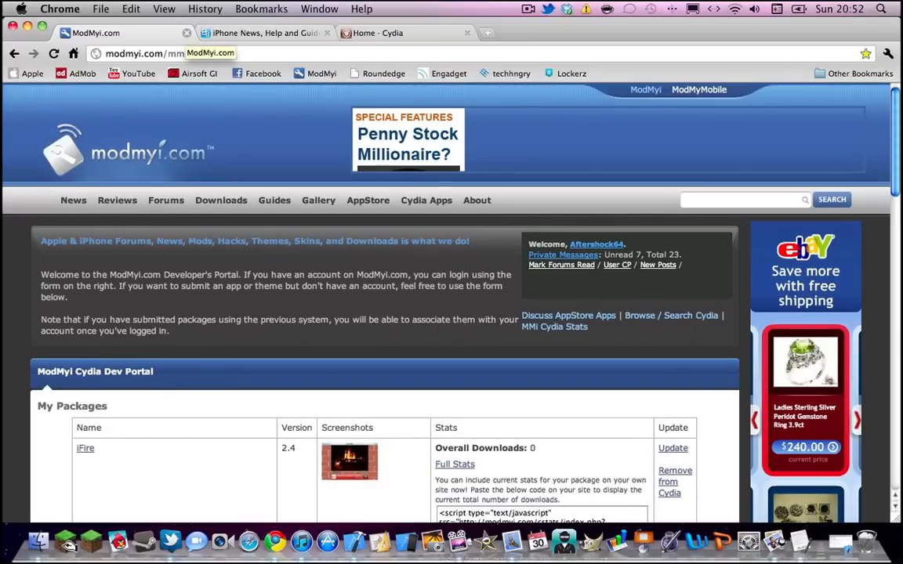
Step: Close the ModMyi developer portal and open the Submit Your App page on the BigBoss site
click(187, 33)
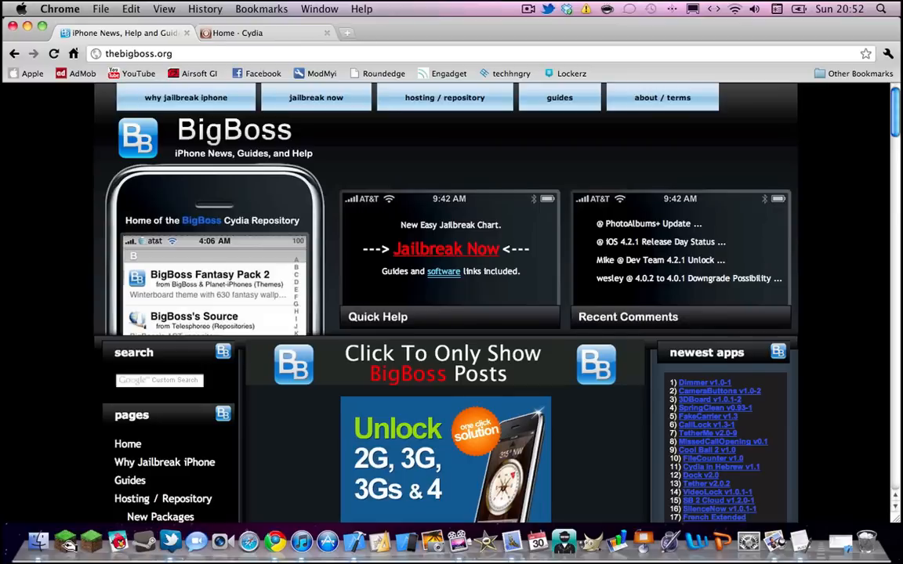
scroll(451, 314, down, 5)
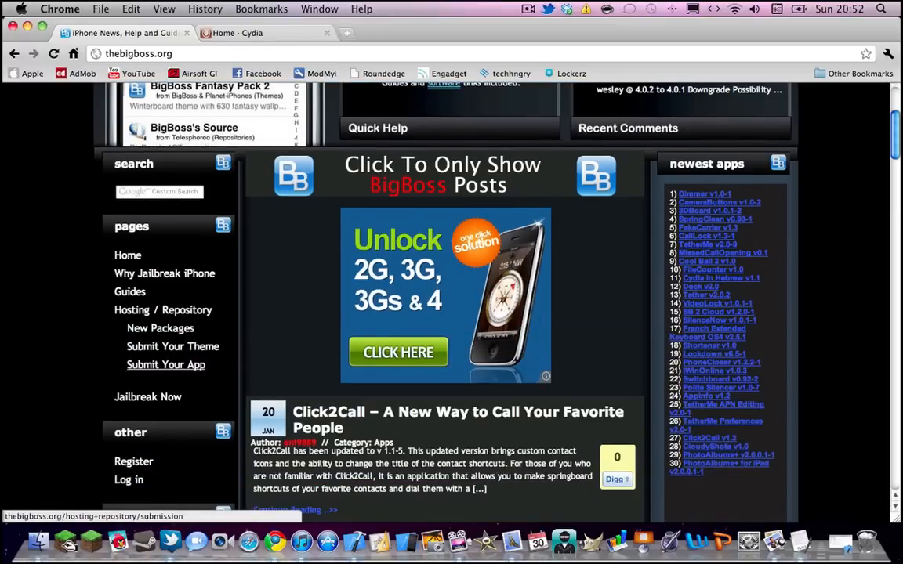
click(166, 365)
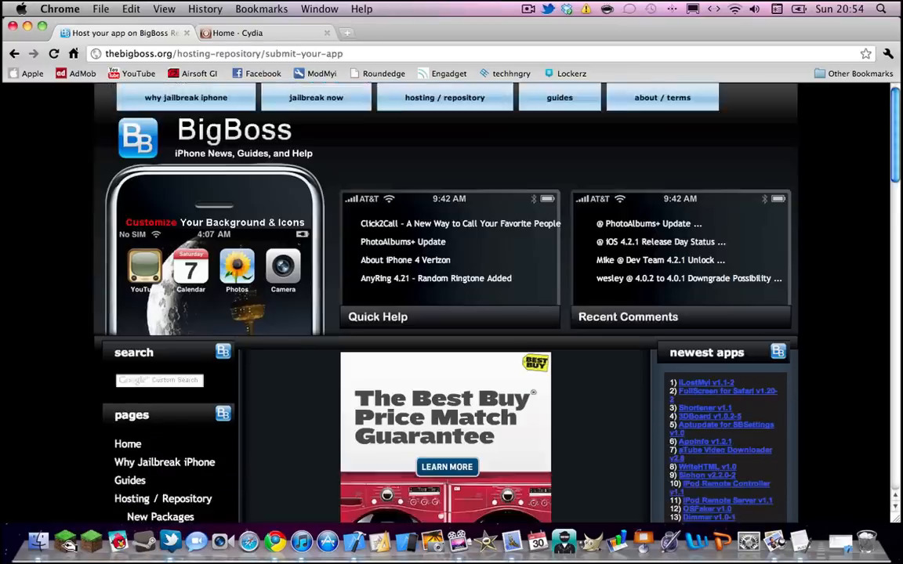
Step: Review the filled-in BigBoss app submission form from its contact fields to its screenshot uploads and close the page
scroll(451, 298, down, 1)
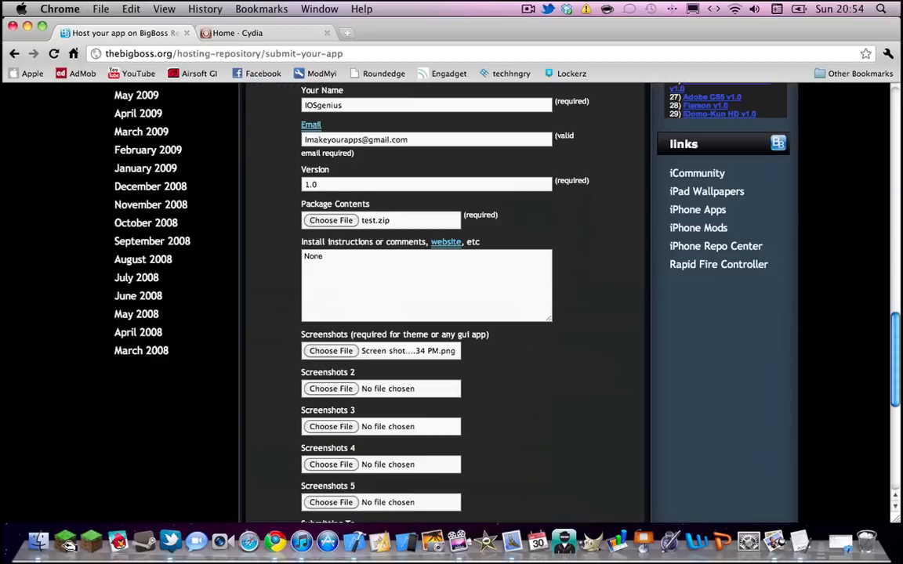
scroll(451, 314, down, 5)
scroll(452, 313, up, 20)
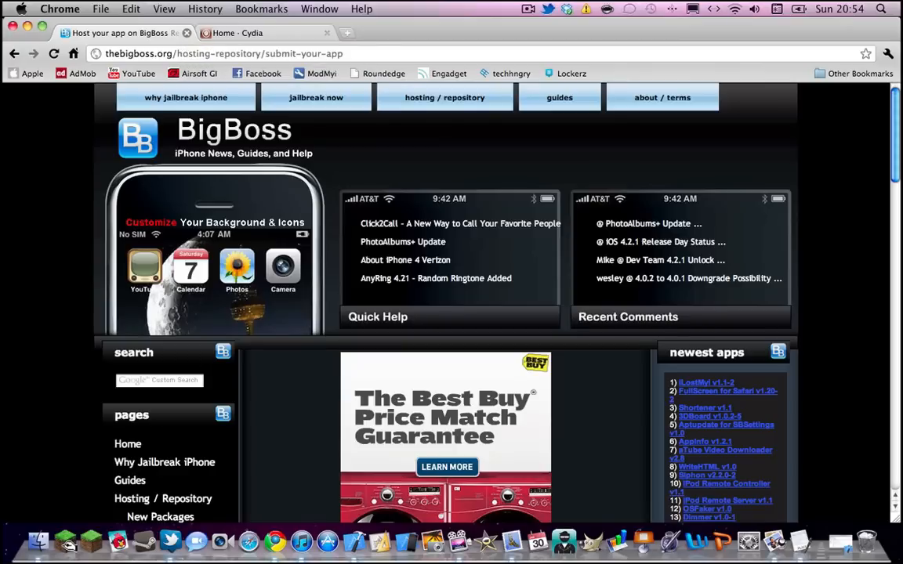
click(186, 33)
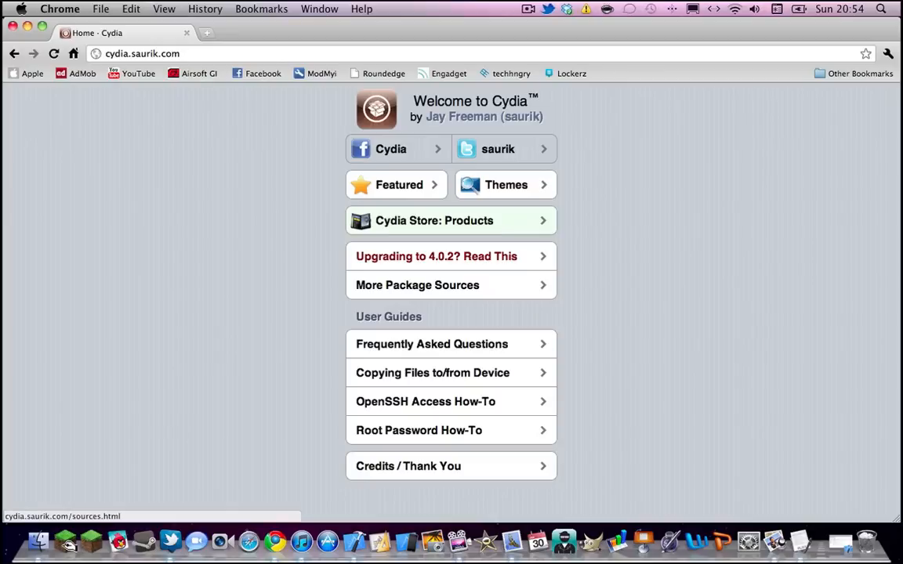